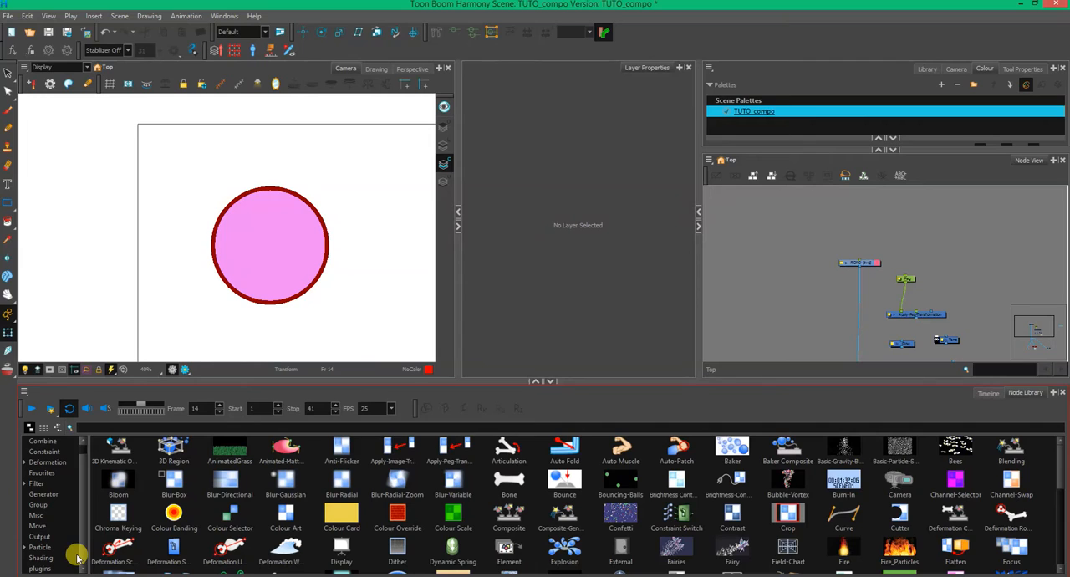
pyautogui.click(286, 559)
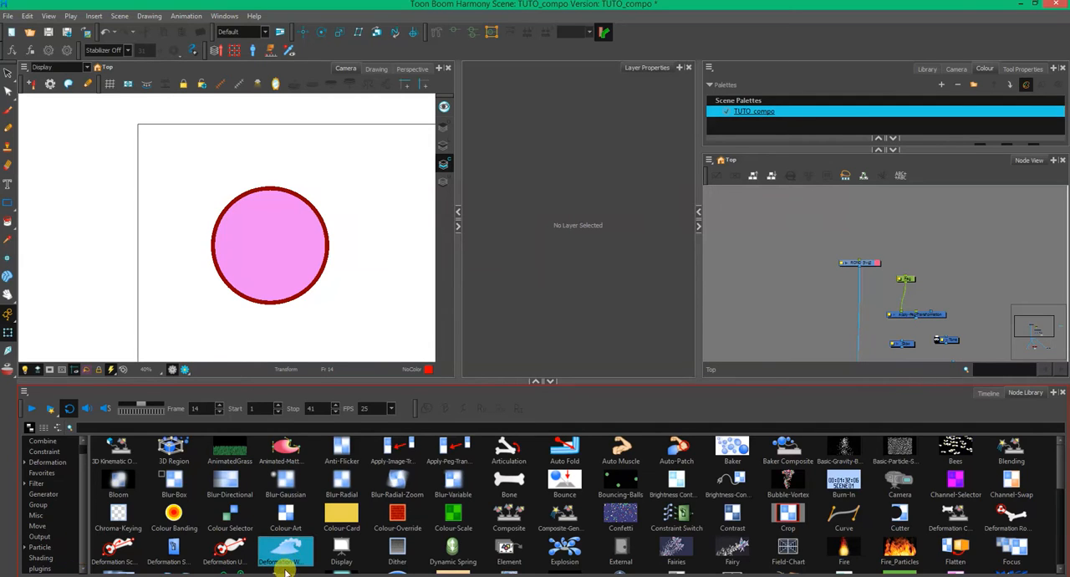
pyautogui.moveTo(596, 434); pyautogui.dragTo(770, 289)
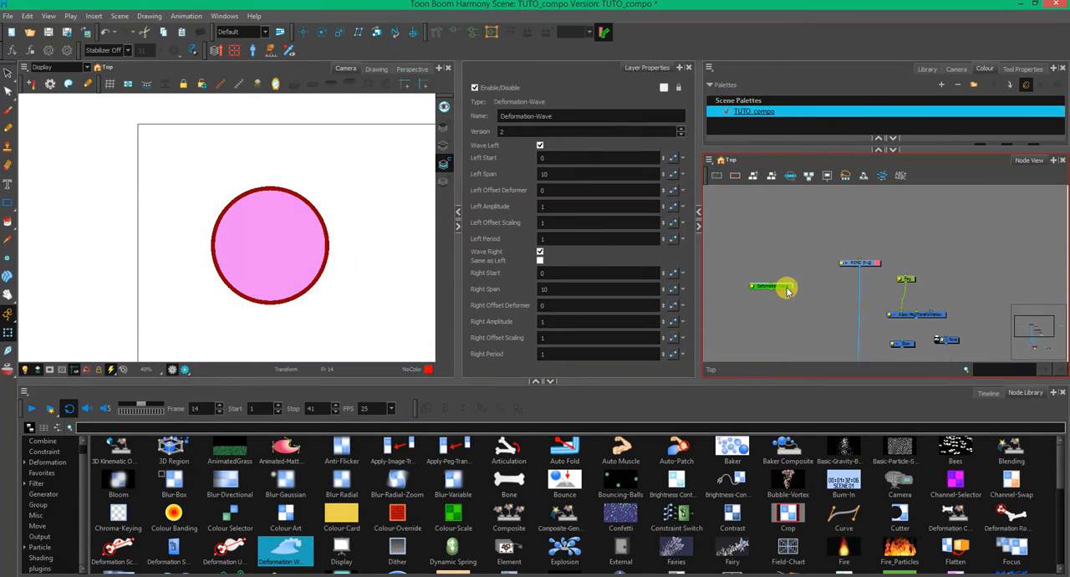
pyautogui.press('Delete')
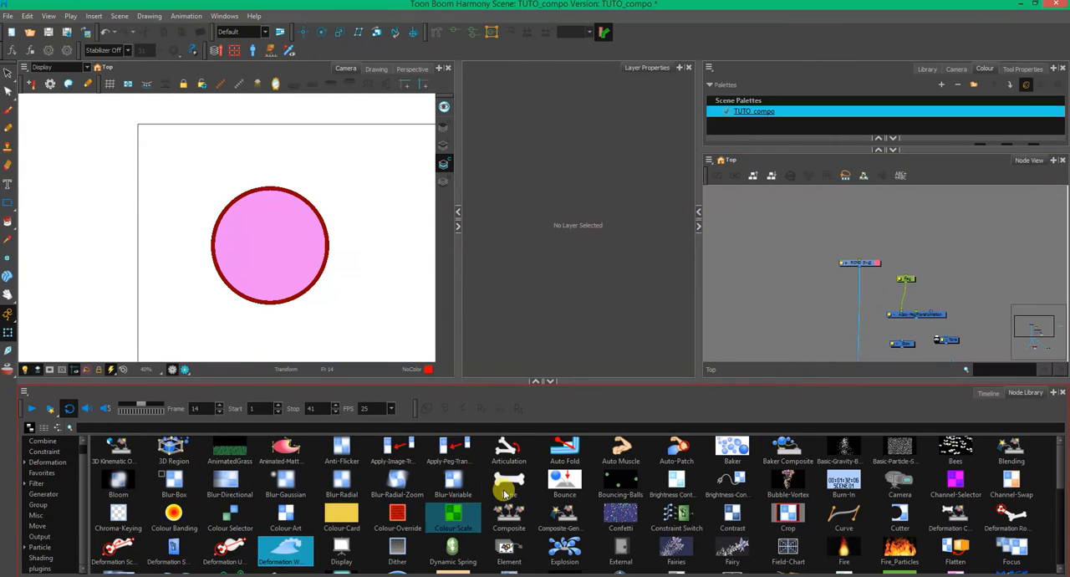
# - Filter the node library by "deform" and add a Mesh Warp node to the network
pyautogui.moveTo(567, 388); pyautogui.dragTo(567, 331)
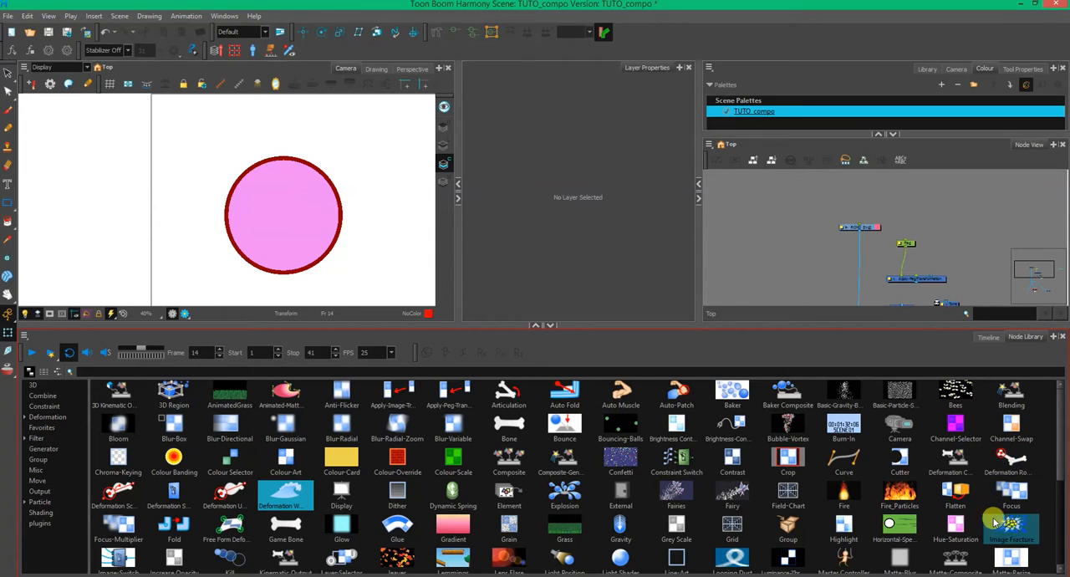
pyautogui.click(81, 371)
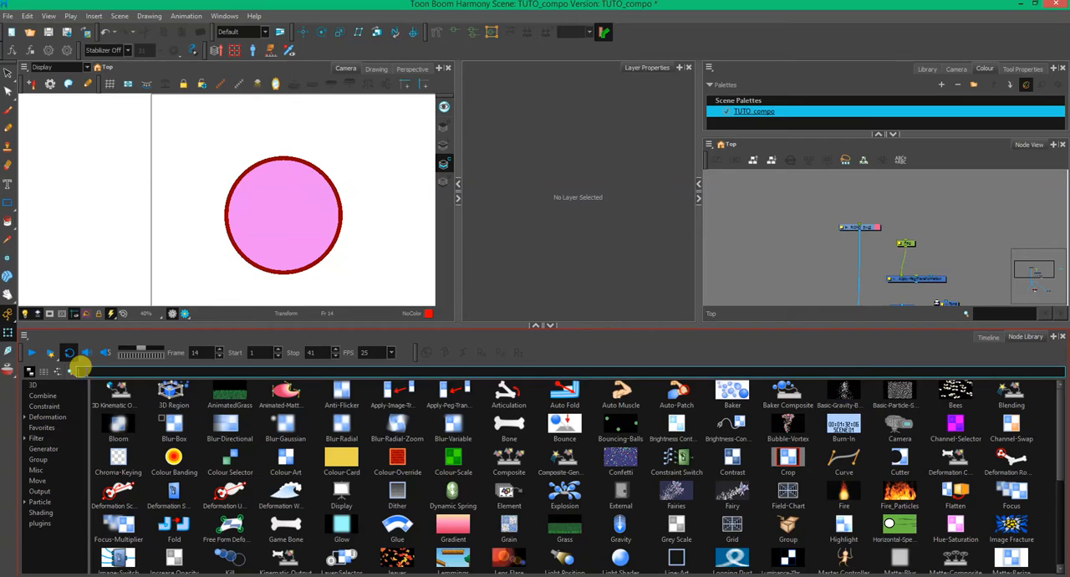
pyautogui.write('defo')
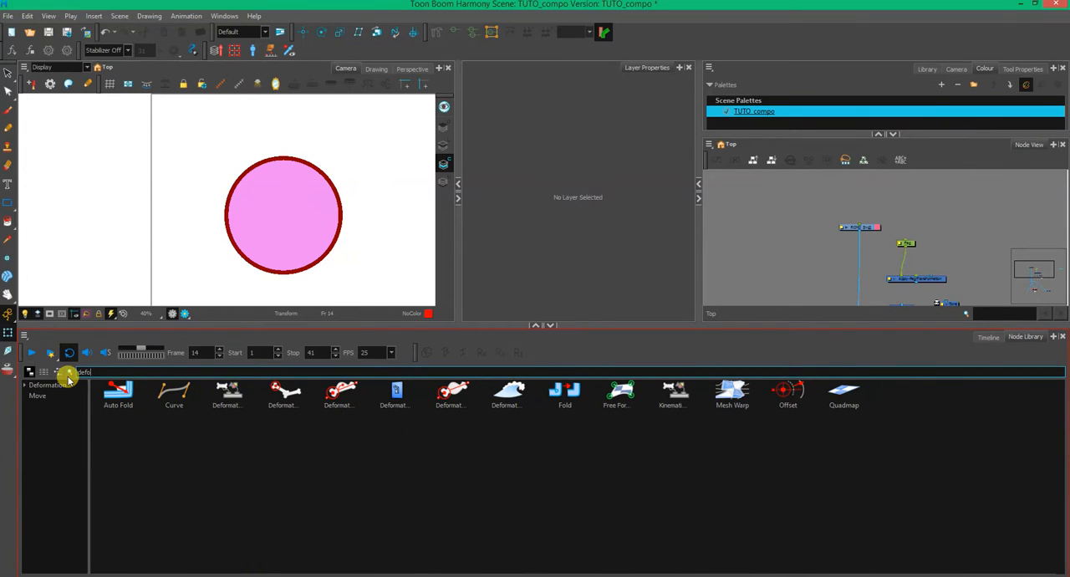
pyautogui.write('rm')
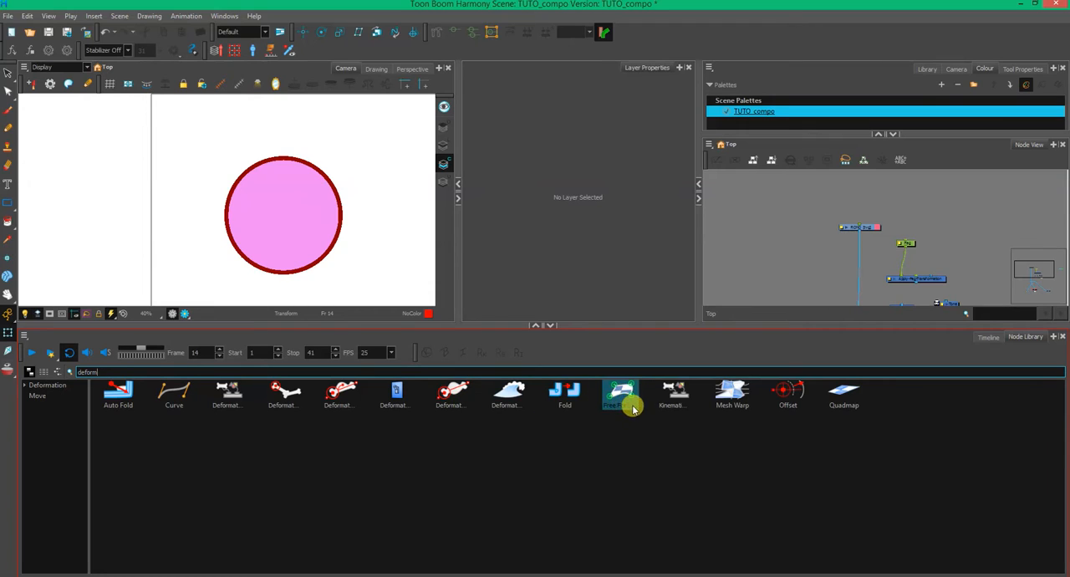
pyautogui.click(729, 400)
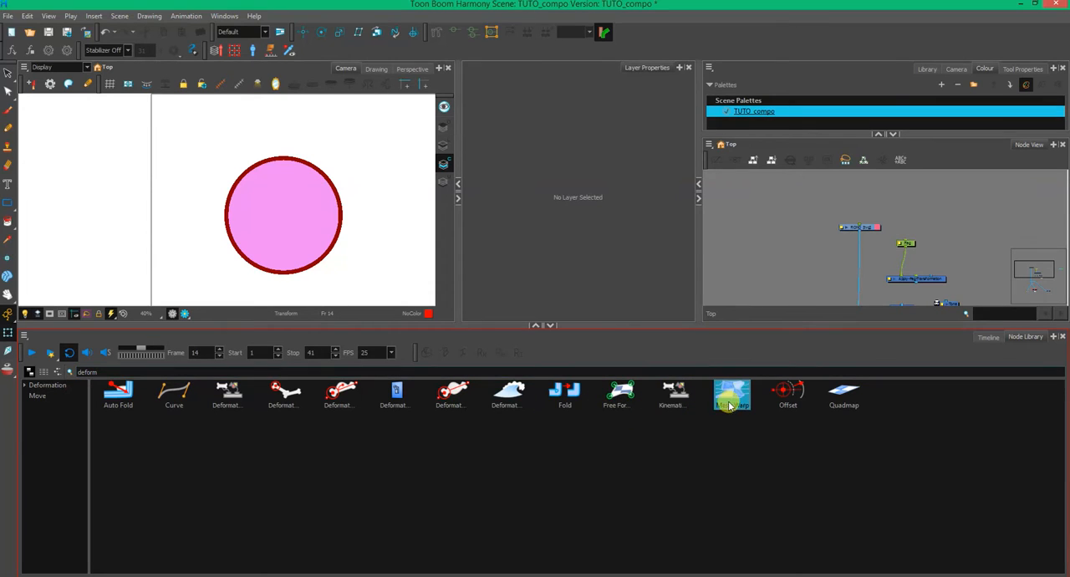
pyautogui.moveTo(733, 411); pyautogui.dragTo(780, 248)
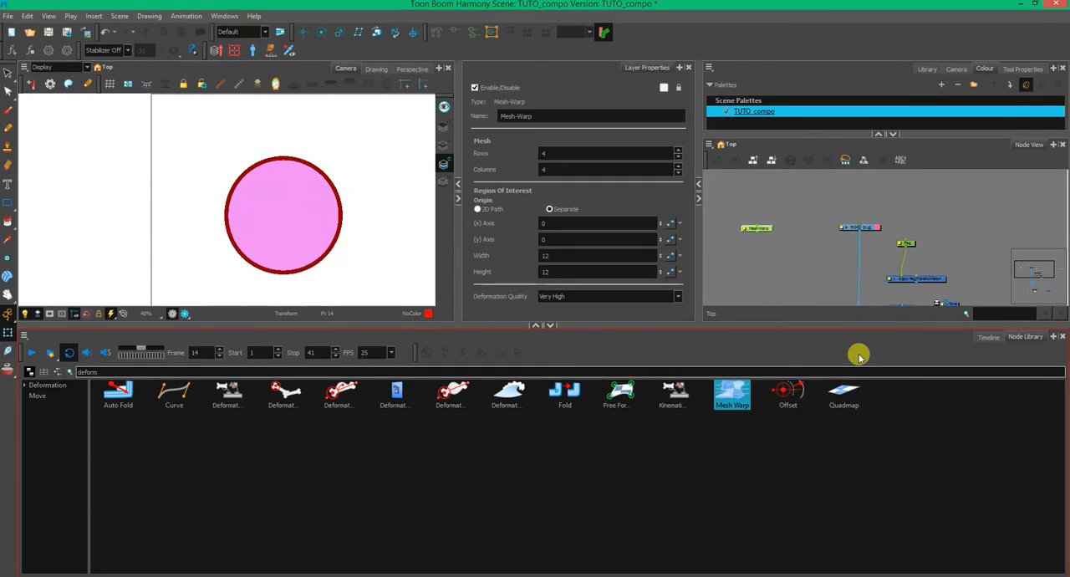
# - Add a Quadmap node and place it between the Mesh-Warp and ROND nodes in the network
pyautogui.moveTo(850, 401); pyautogui.dragTo(803, 253)
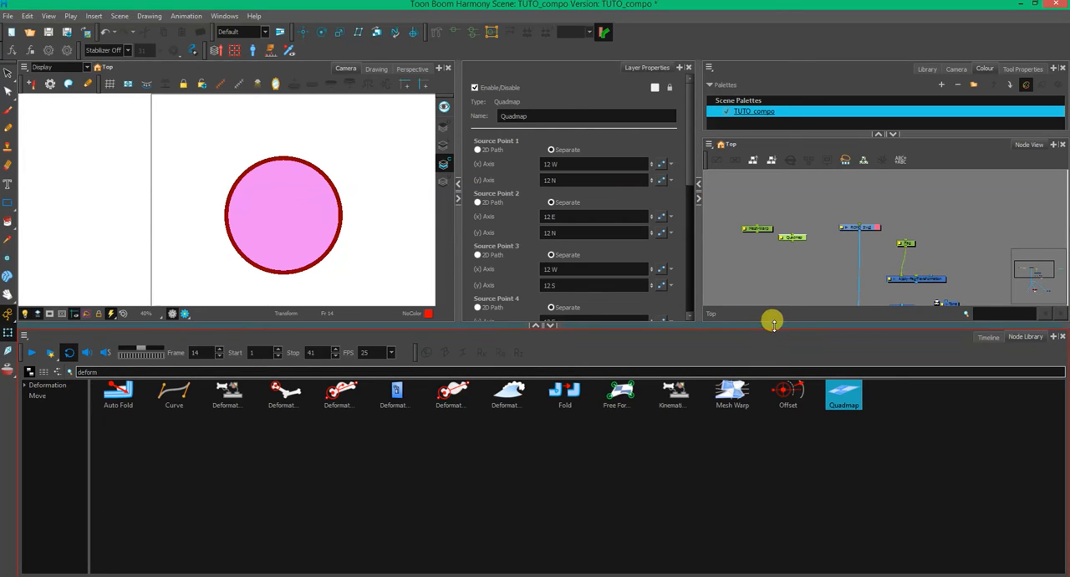
pyautogui.moveTo(774, 322); pyautogui.dragTo(745, 420)
pyautogui.click(305, 295)
pyautogui.scroll(-2, 315, 308)
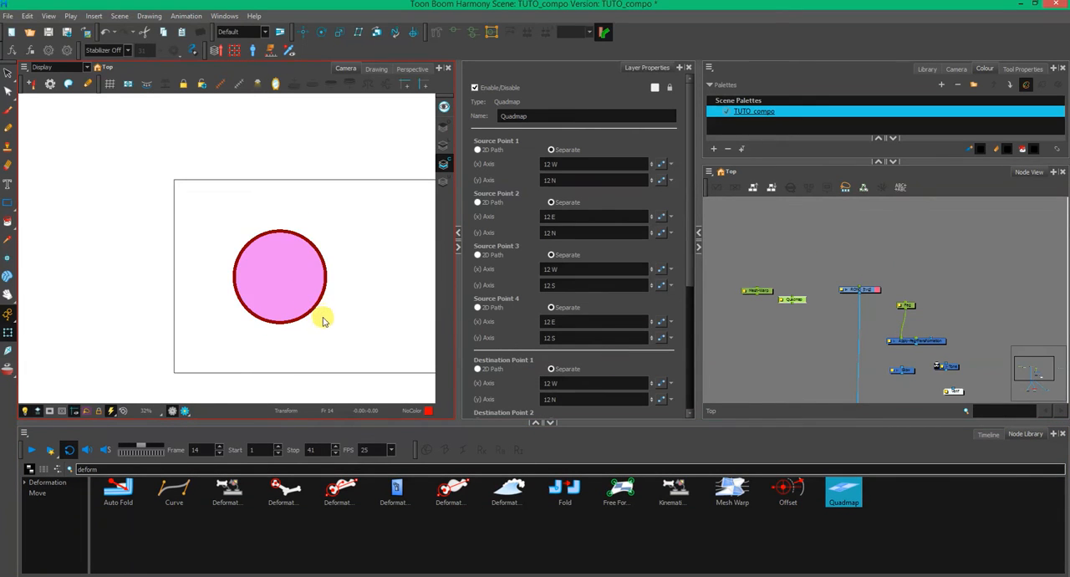
pyautogui.click(766, 333)
pyautogui.moveTo(799, 301); pyautogui.dragTo(809, 290)
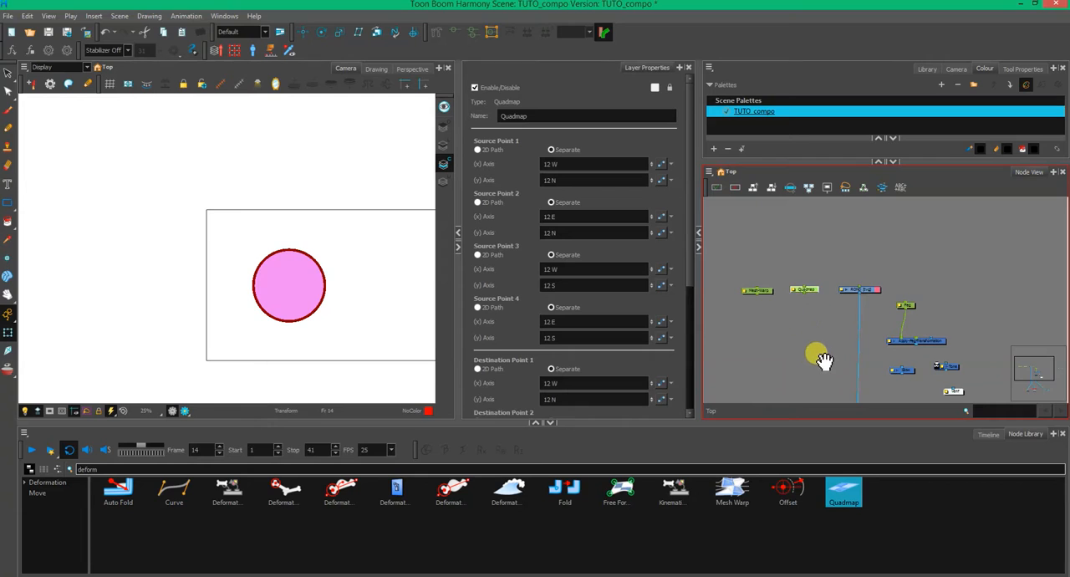
pyautogui.moveTo(817, 353); pyautogui.dragTo(801, 309)
# - Find the Shadow effect in the node library, add it, and connect it between the ROND drawing and the Composite
pyautogui.click(704, 443)
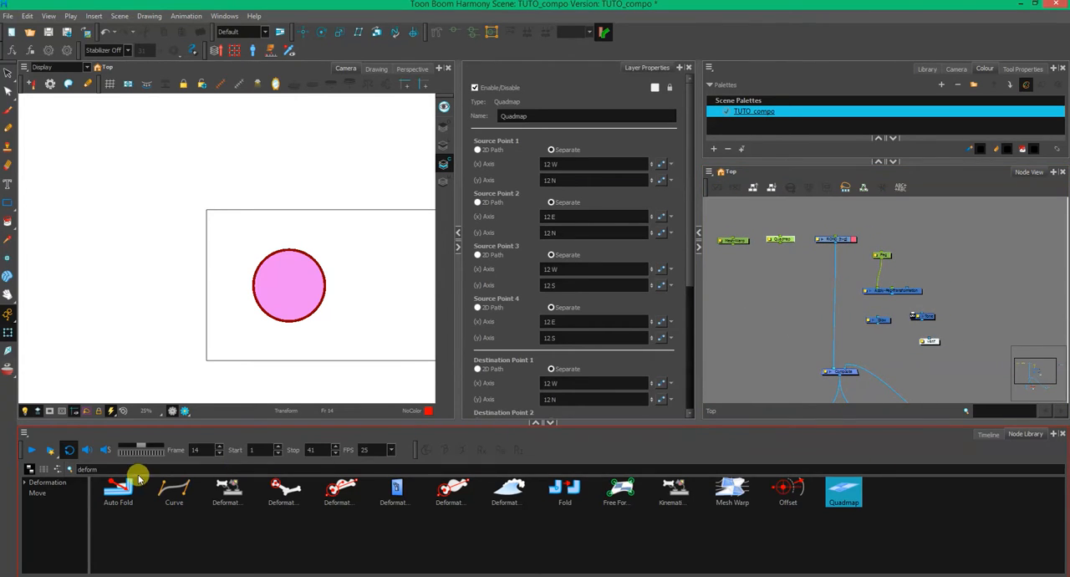
pyautogui.moveTo(136, 472); pyautogui.dragTo(22, 472)
pyautogui.write('shadow')
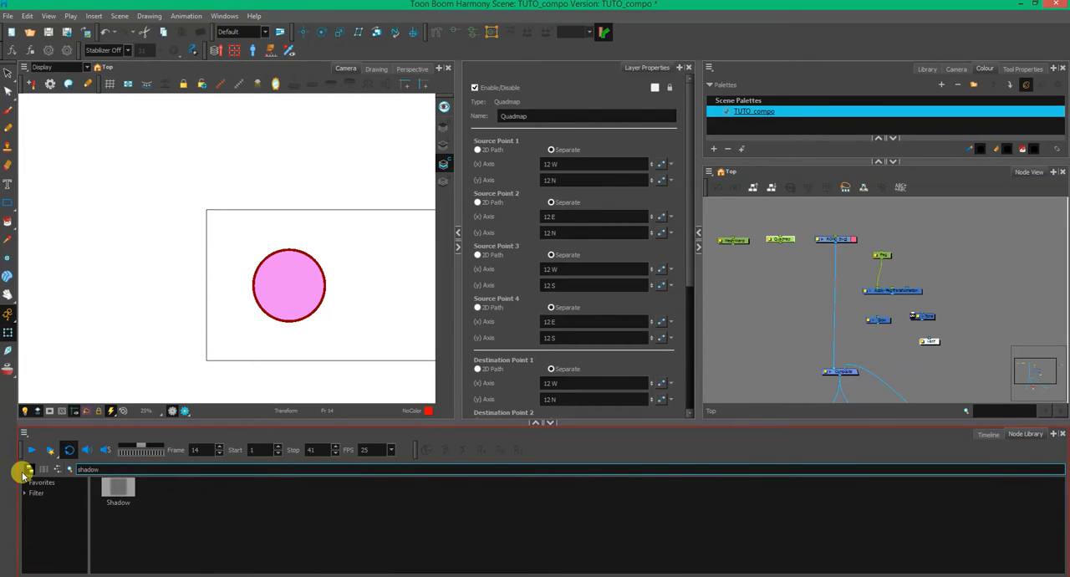
pyautogui.moveTo(118, 490); pyautogui.dragTo(785, 290)
pyautogui.moveTo(834, 244)
pyautogui.mouseDown()
pyautogui.moveTo(784, 286)
pyautogui.moveTo(818, 285)
pyautogui.moveTo(819, 376)
pyautogui.mouseUp()
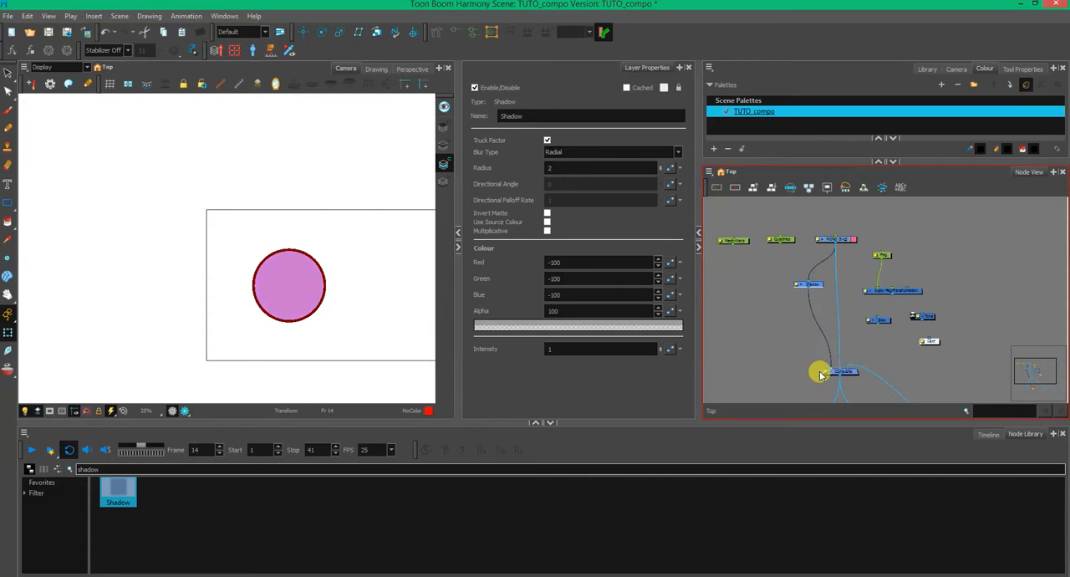
# - Insert the Apply-Peg-Transformation node between ROND and Shadow, and connect the Quadmap node to it
pyautogui.moveTo(781, 241); pyautogui.dragTo(782, 252)
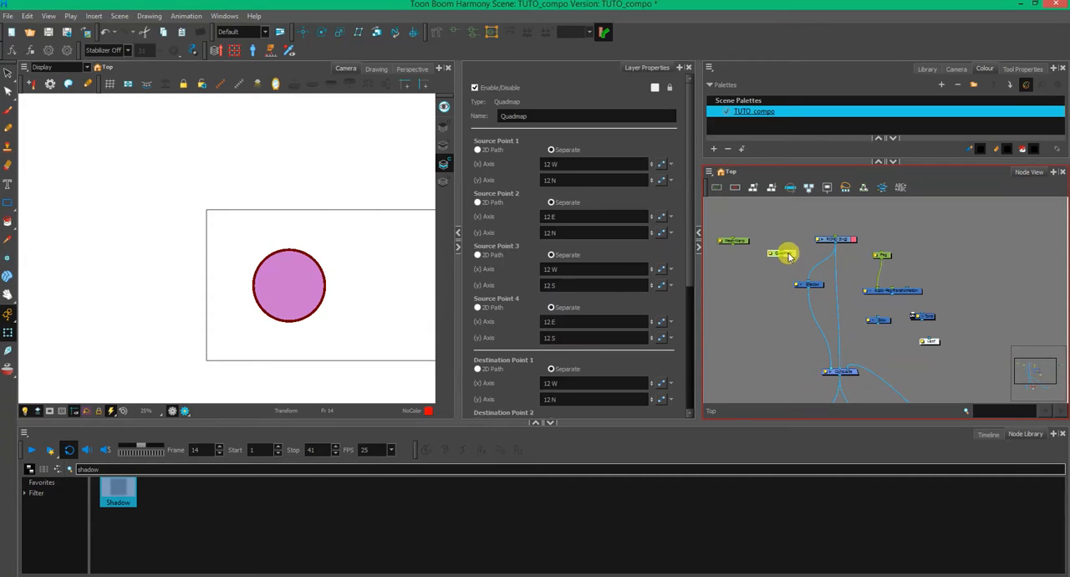
pyautogui.moveTo(818, 289); pyautogui.dragTo(804, 313)
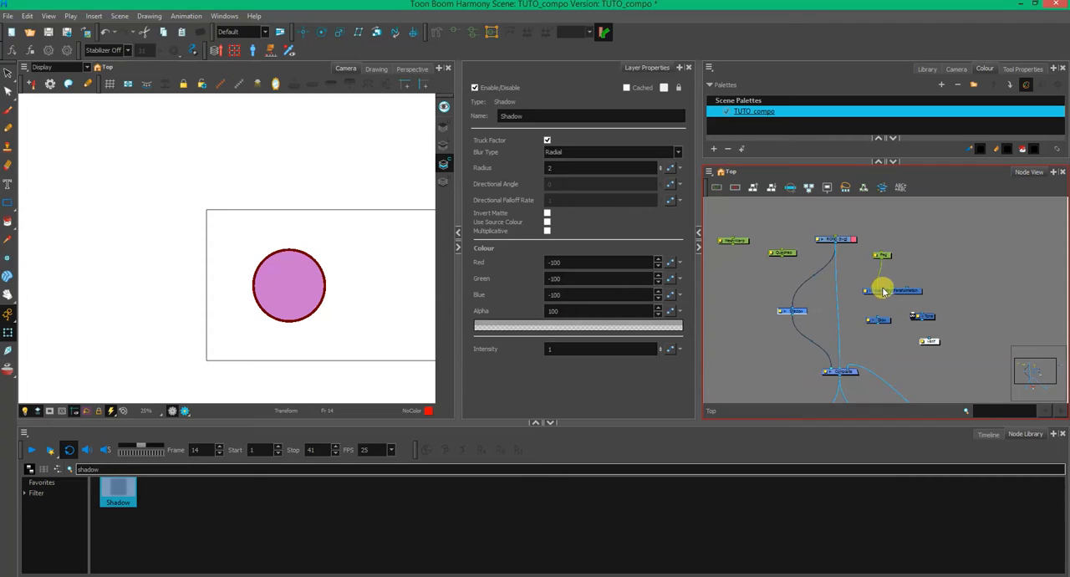
pyautogui.moveTo(914, 287); pyautogui.dragTo(803, 295)
pyautogui.moveTo(787, 257); pyautogui.dragTo(773, 292)
pyautogui.click(791, 245)
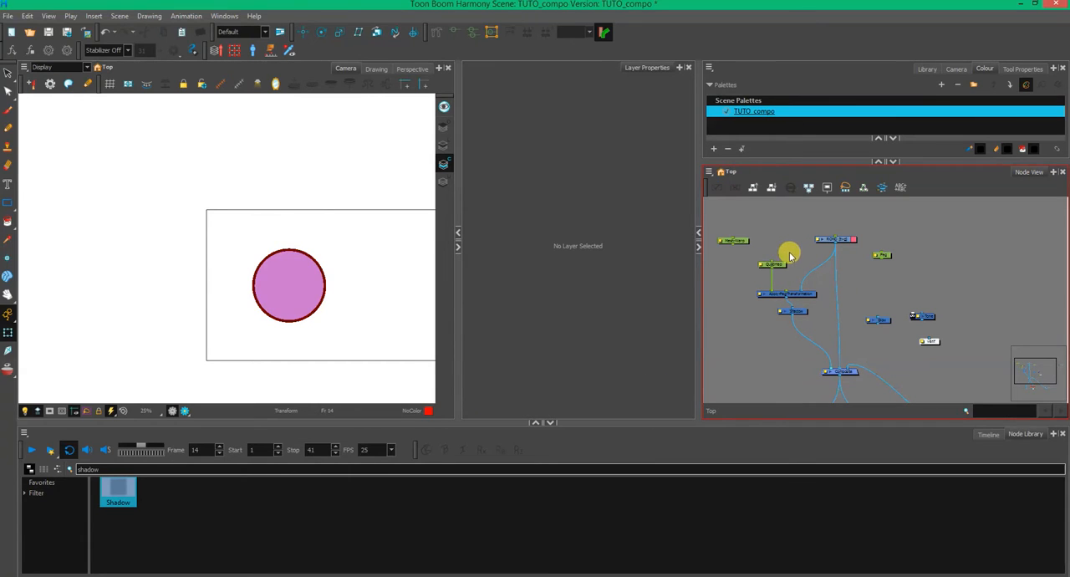
# - Show the Quadmap node's deformation controls in the camera view with the whole frame visible
pyautogui.click(773, 266)
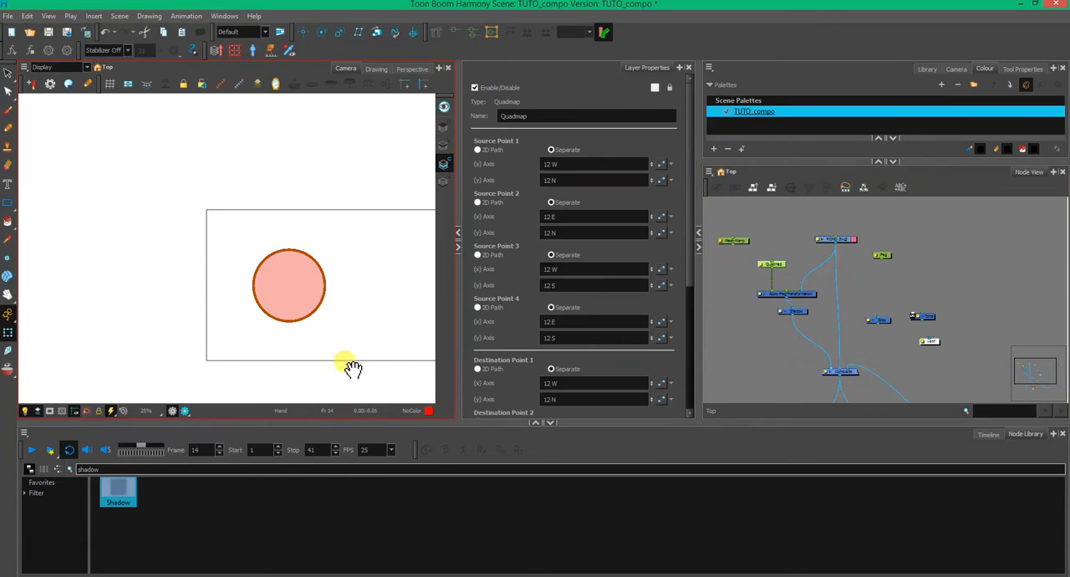
pyautogui.moveTo(346, 363); pyautogui.dragTo(242, 335)
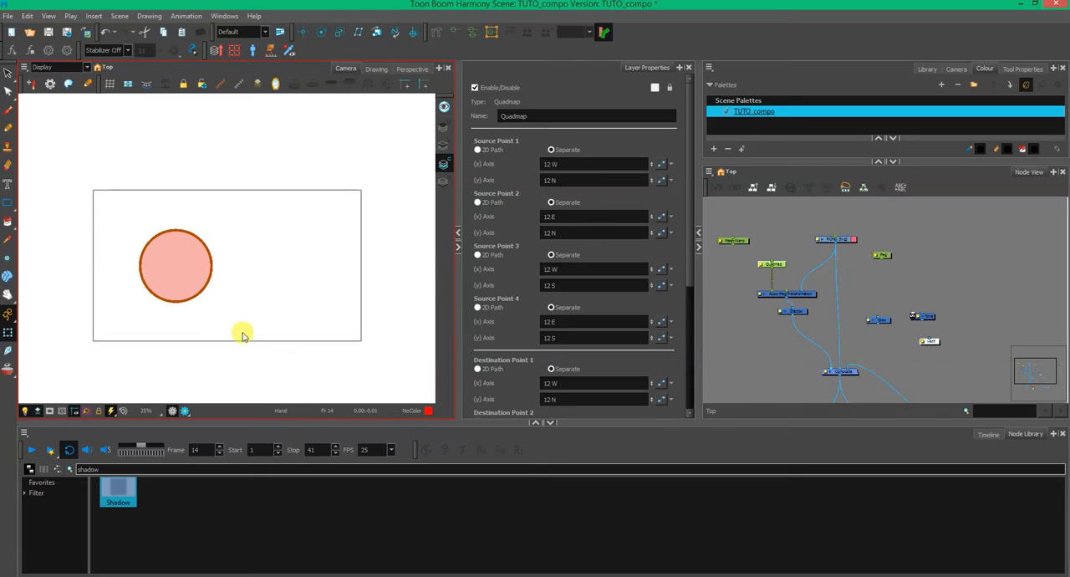
pyautogui.click(221, 84)
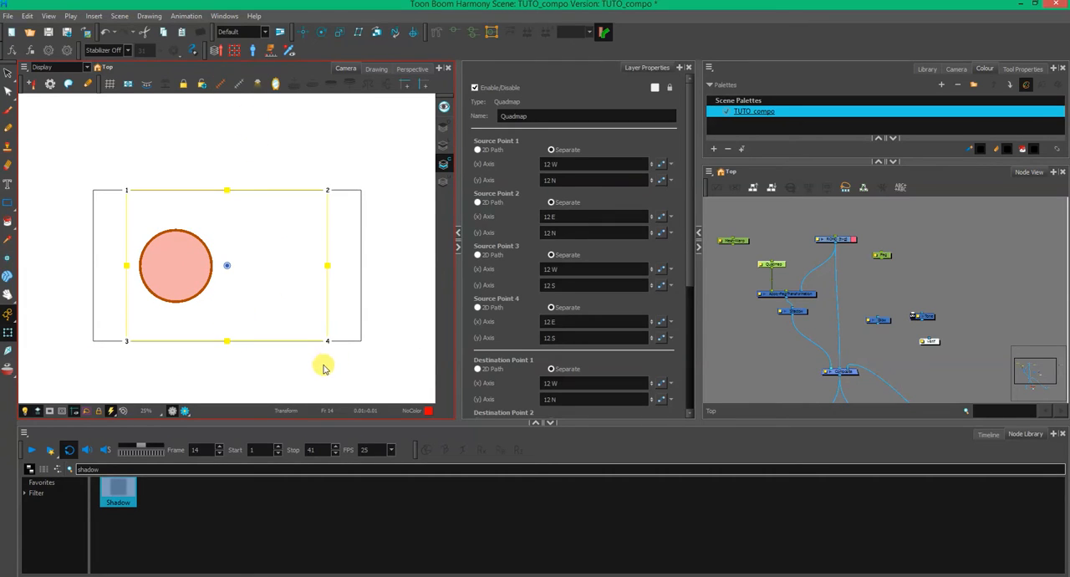
# - Lower Quadmap points 1 and 2 to flatten and slant the shadow beneath the circle, and move the Shadow node lower in the network
pyautogui.moveTo(329, 192); pyautogui.dragTo(287, 257)
pyautogui.moveTo(127, 191); pyautogui.dragTo(133, 261)
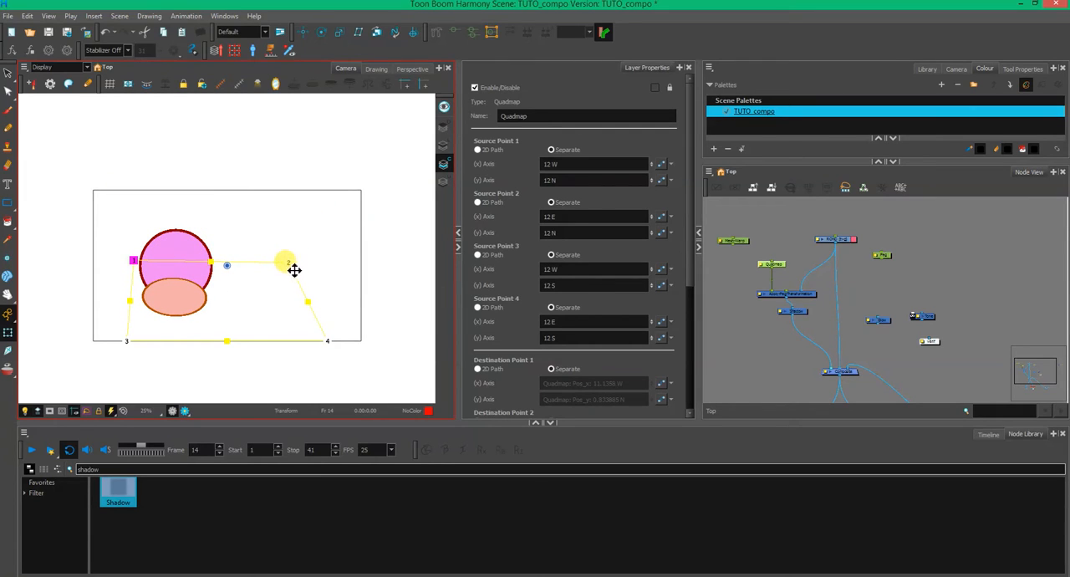
pyautogui.moveTo(294, 269); pyautogui.dragTo(340, 303)
pyautogui.click(237, 291)
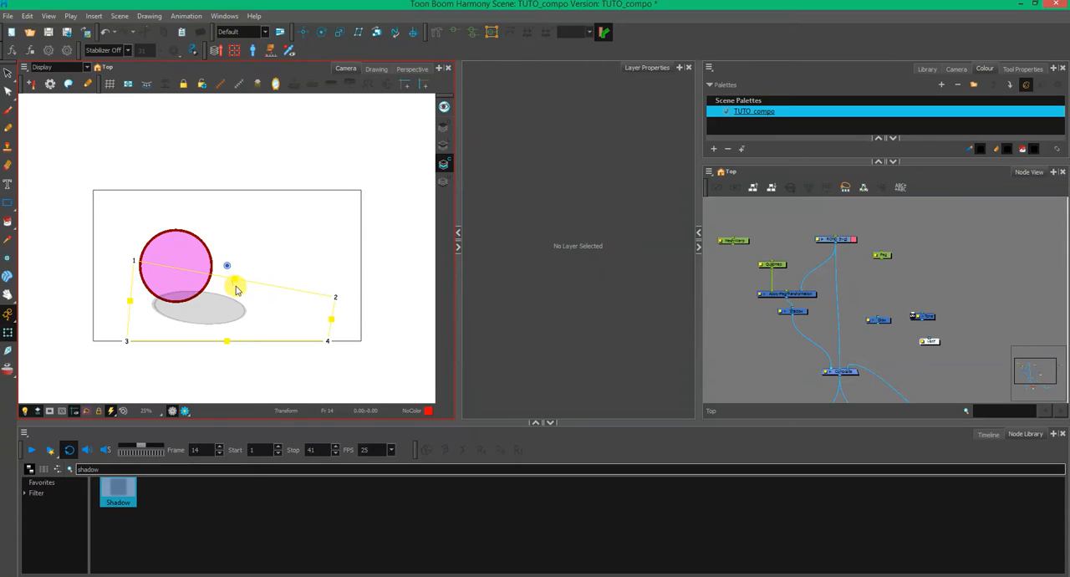
pyautogui.moveTo(241, 284); pyautogui.dragTo(248, 295)
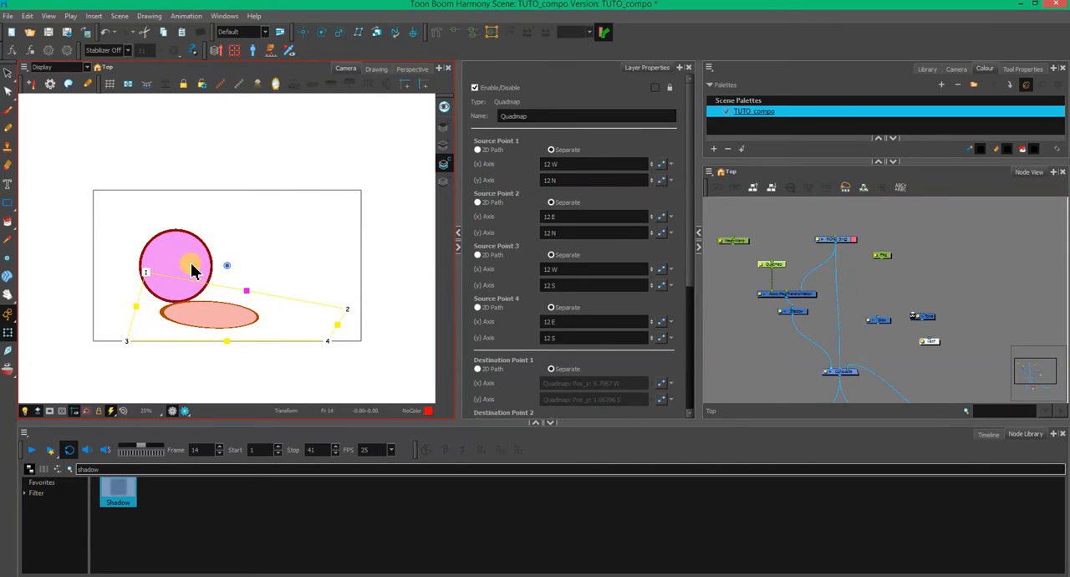
pyautogui.click(770, 310)
pyautogui.moveTo(803, 311); pyautogui.dragTo(796, 328)
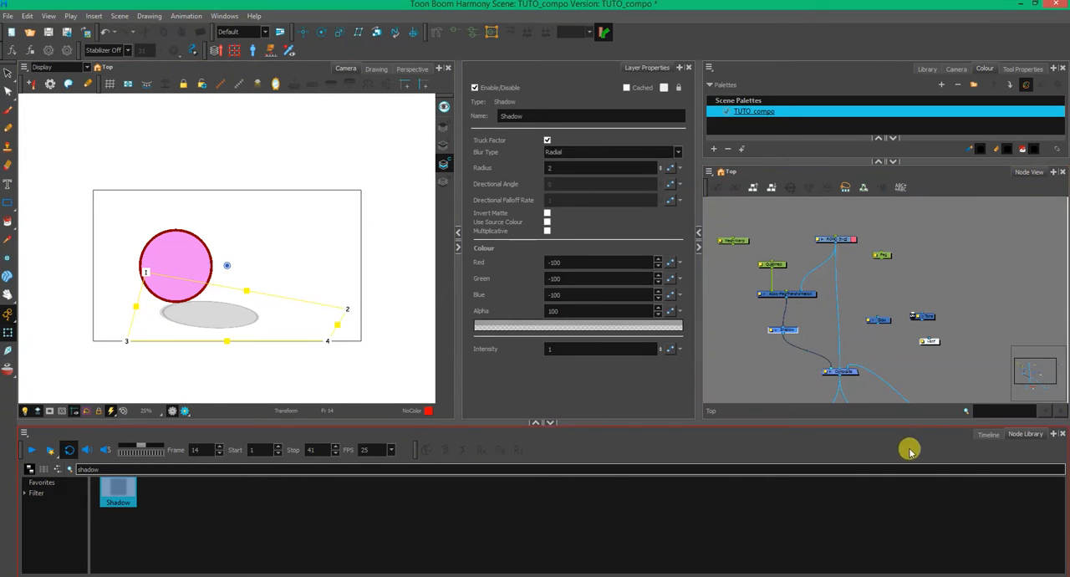
# - Duplicate the ROND drawing at frame 3, then try a brush stroke beside the circle on the line art layer and undo it
pyautogui.click(988, 434)
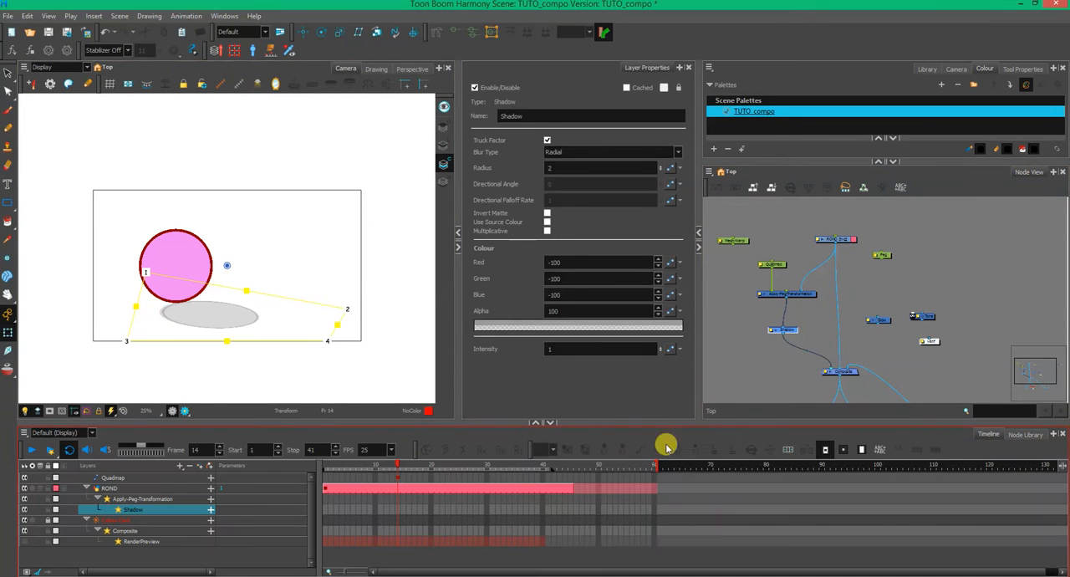
pyautogui.click(331, 488)
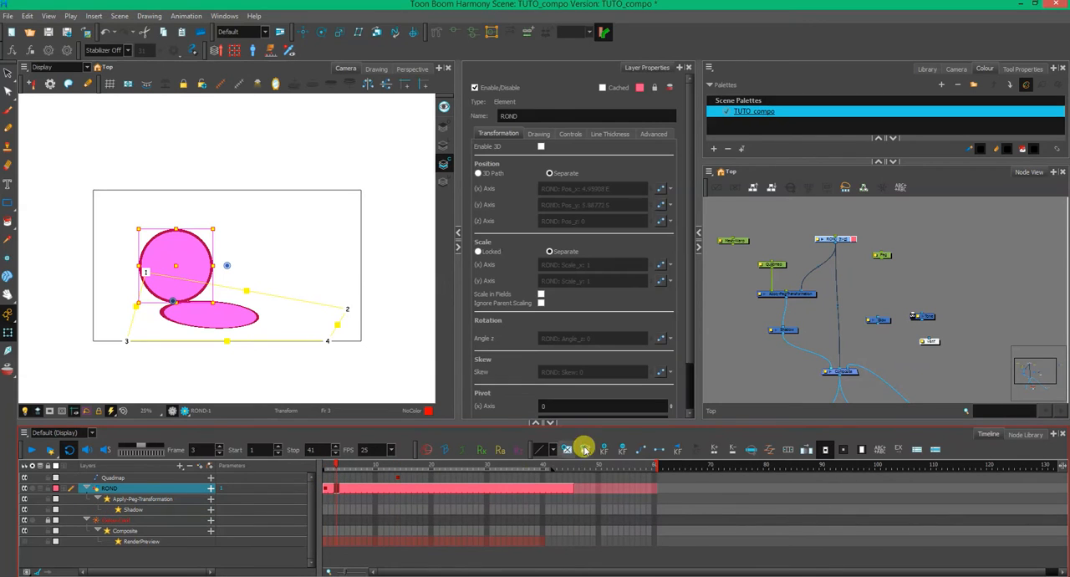
pyautogui.click(8, 110)
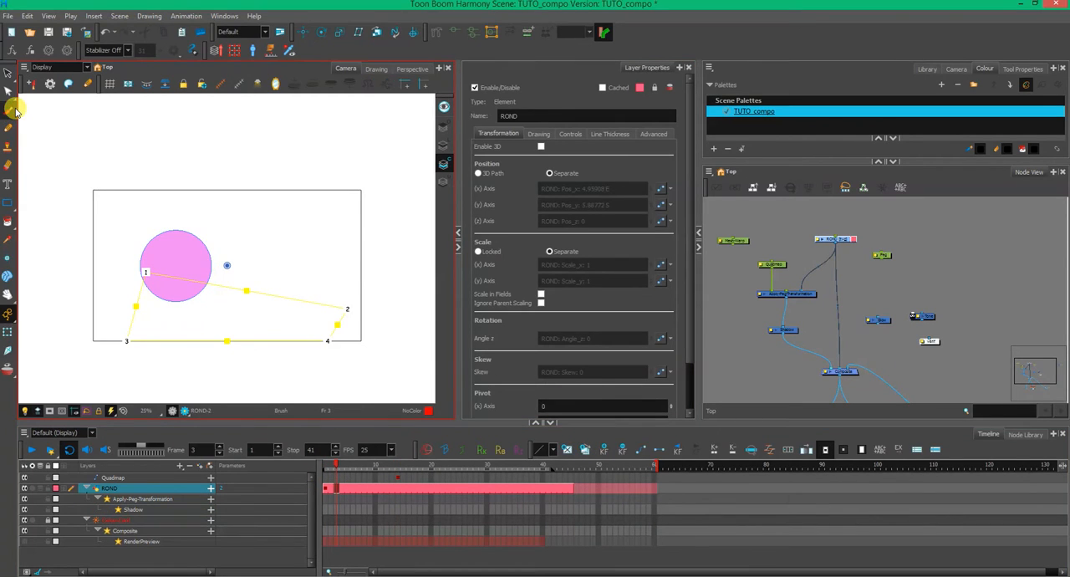
pyautogui.click(444, 146)
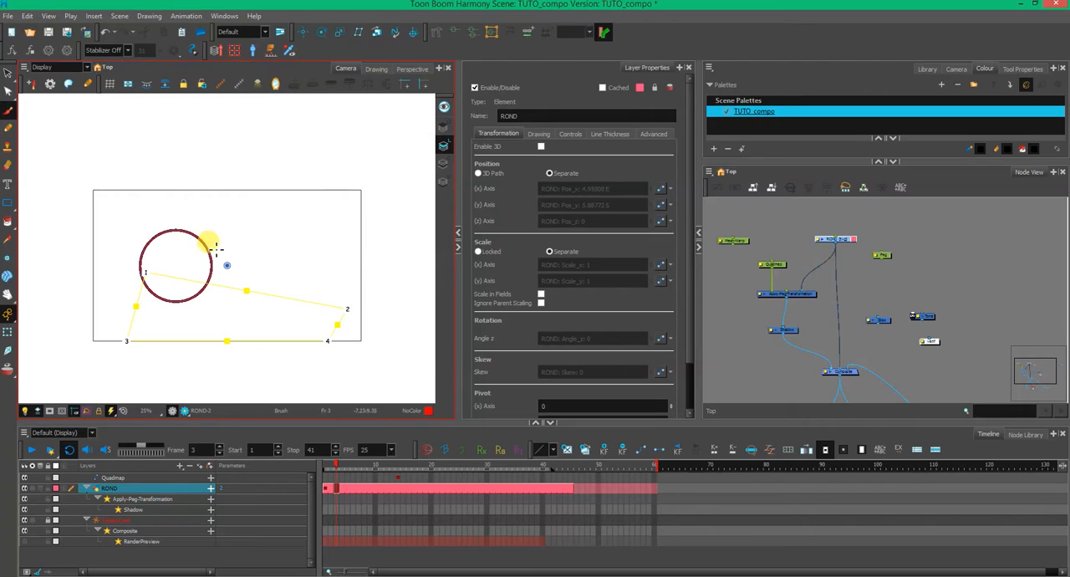
pyautogui.moveTo(216, 261); pyautogui.dragTo(229, 226)
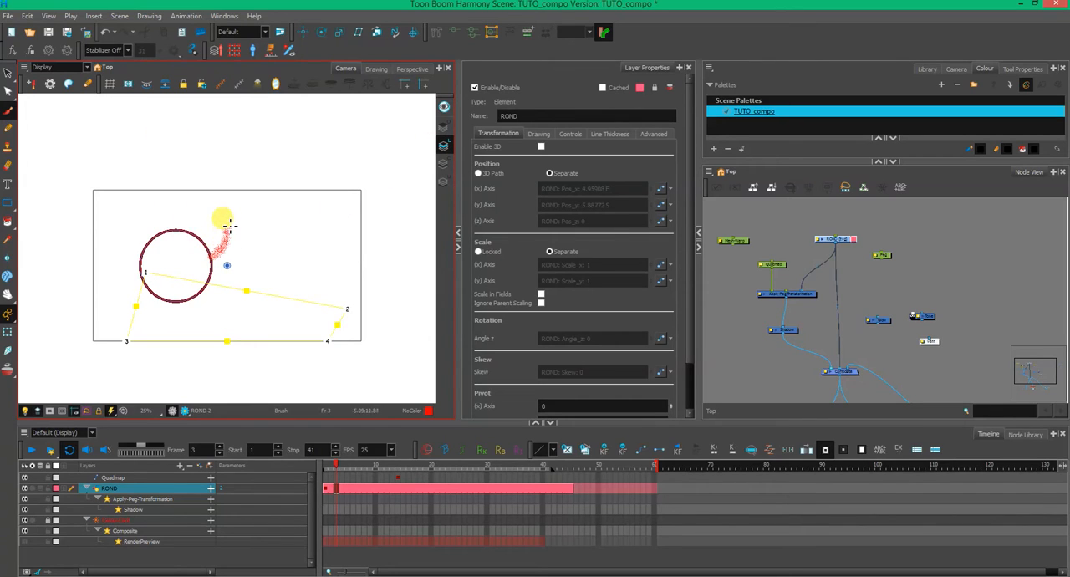
pyautogui.hotkey('ctrl', 'z')
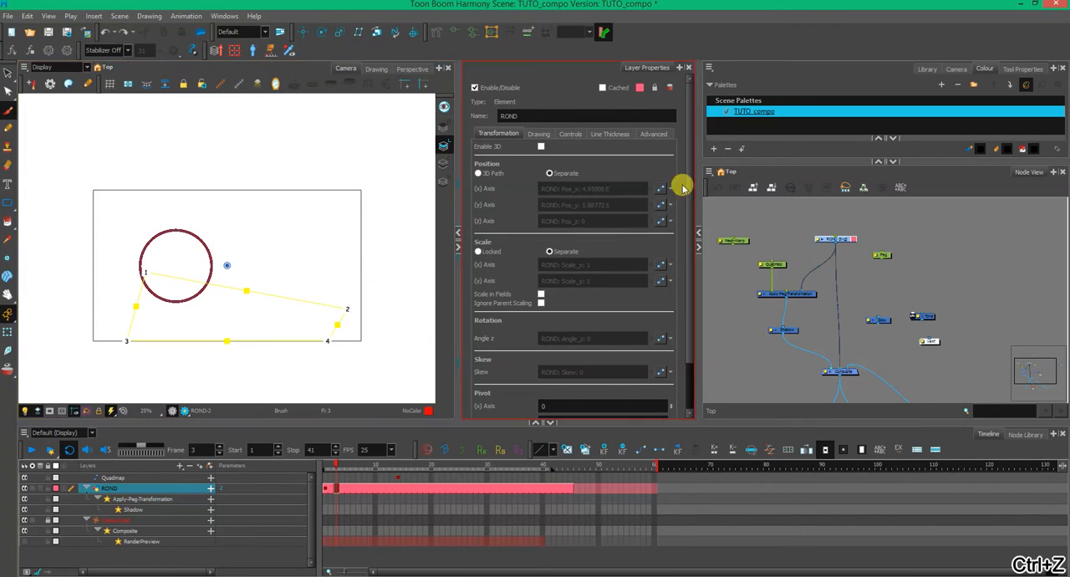
# - Draw branching arms on both sides of the circle with the Solid Brush 3 preset at size 15, and go to ROND's frame 5
pyautogui.click(1024, 70)
pyautogui.moveTo(949, 159); pyautogui.dragTo(951, 258)
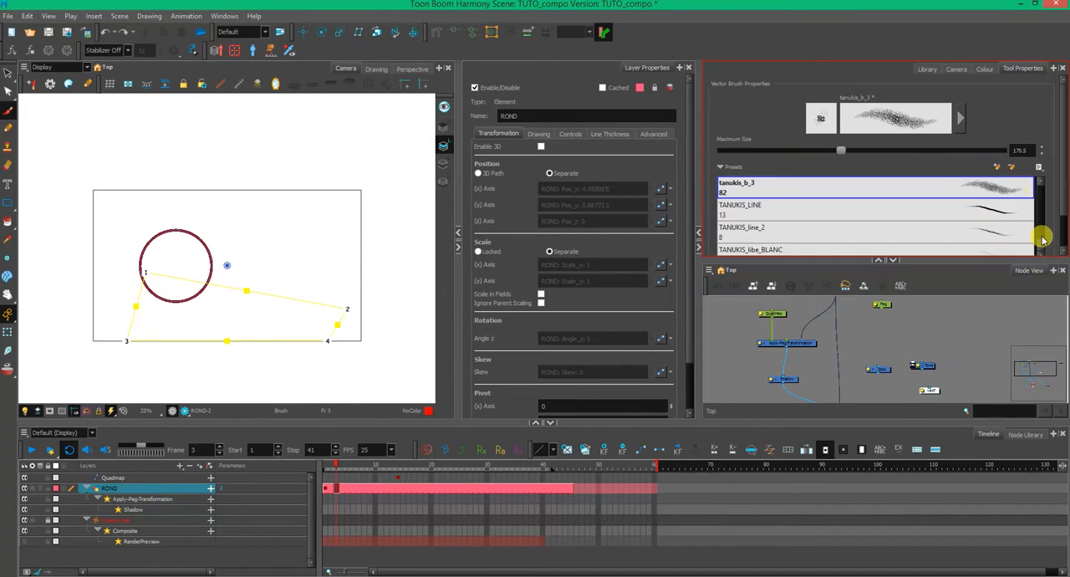
pyautogui.scroll(-5, 1042, 236)
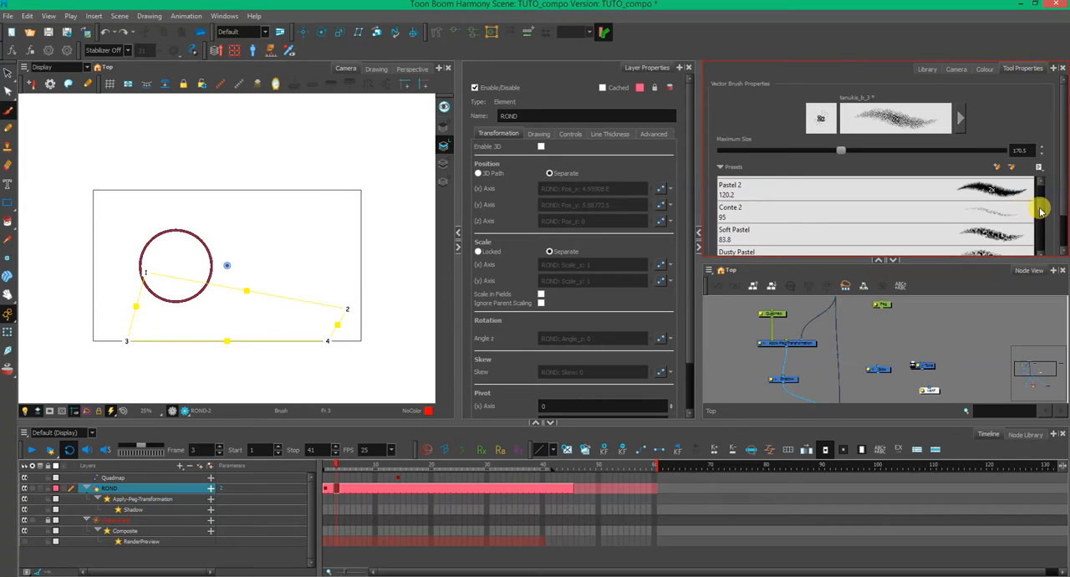
pyautogui.moveTo(1041, 212); pyautogui.dragTo(1045, 178)
pyautogui.click(999, 237)
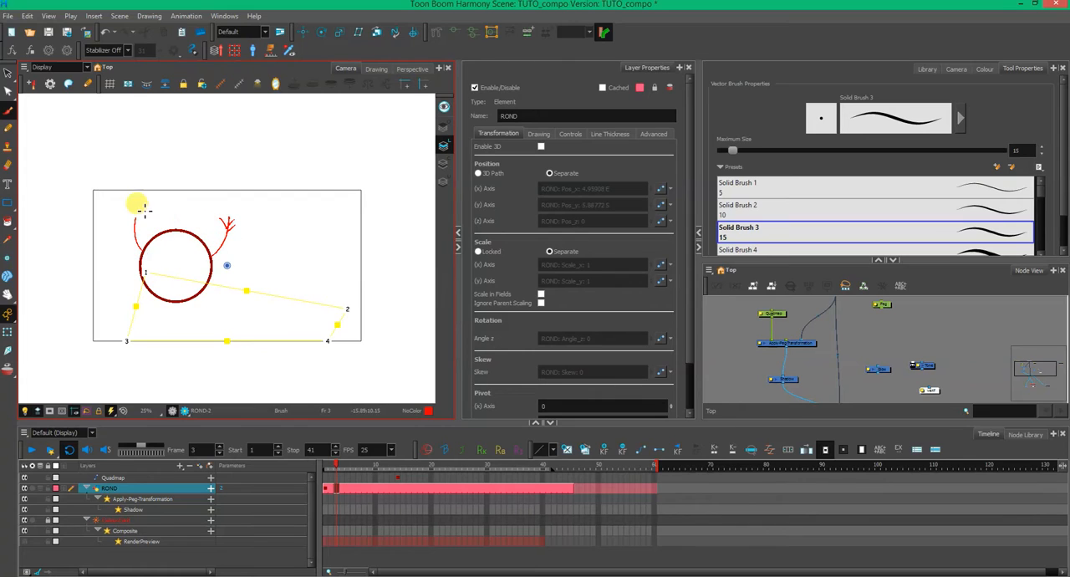
pyautogui.click(347, 488)
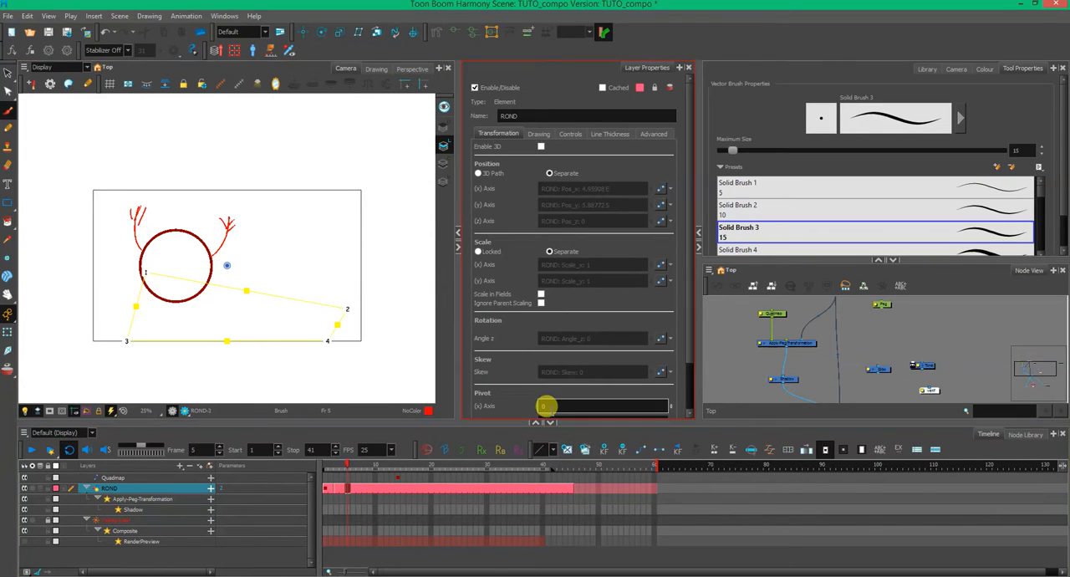
# - Tilt both branching arms inward on ROND's frame 5 drawing using the Select tool
pyautogui.click(8, 73)
pyautogui.click(224, 225)
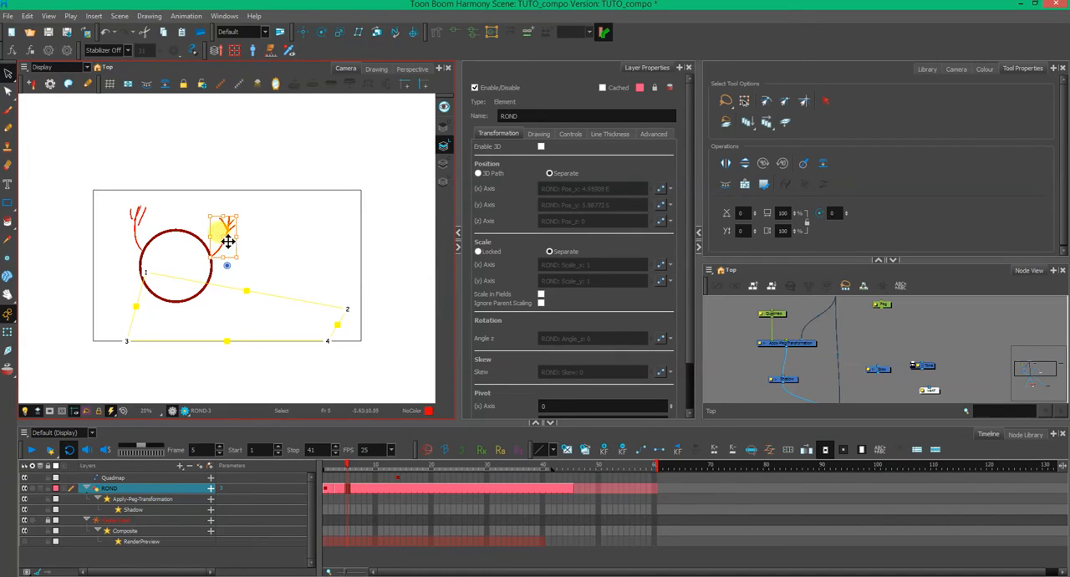
pyautogui.click(142, 227)
pyautogui.moveTo(150, 214); pyautogui.dragTo(196, 195)
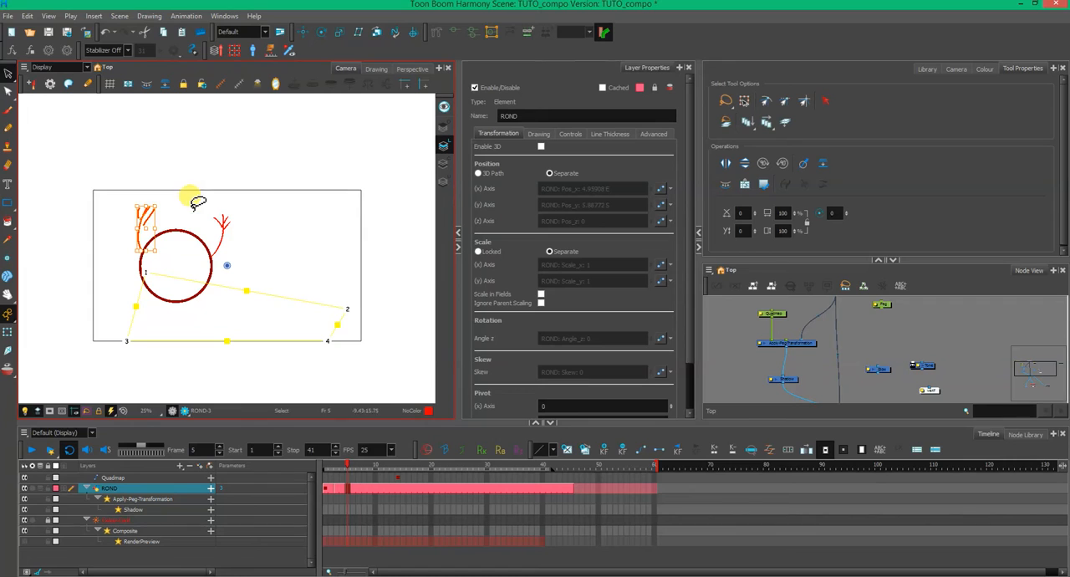
# - Rotate both arms outward, away from the circle, on ROND's frame 7 drawing, then clear the layer selection using the Transform tool
pyautogui.click(358, 489)
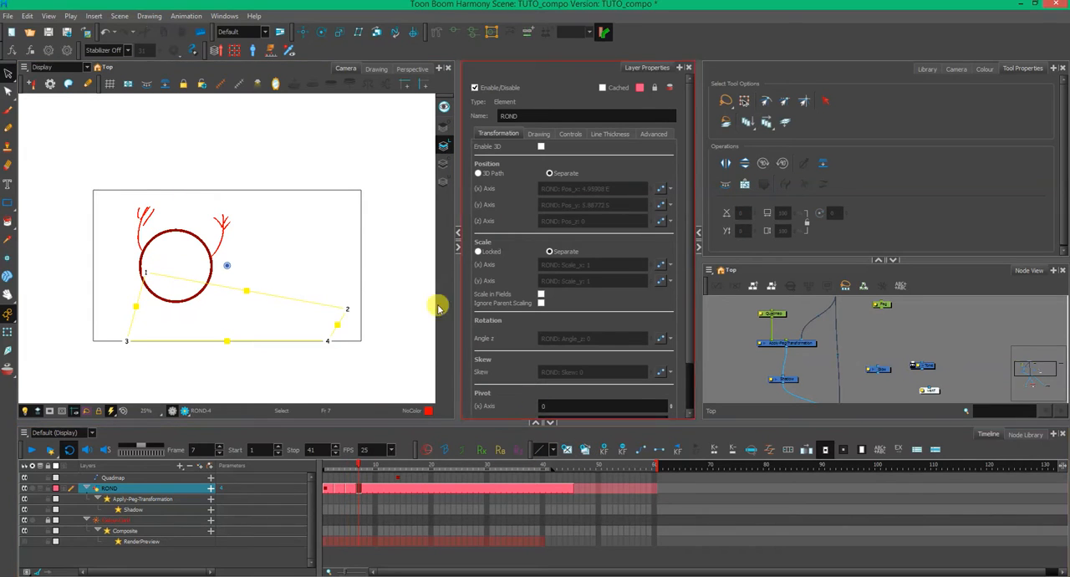
pyautogui.click(224, 240)
pyautogui.moveTo(222, 237); pyautogui.dragTo(212, 255)
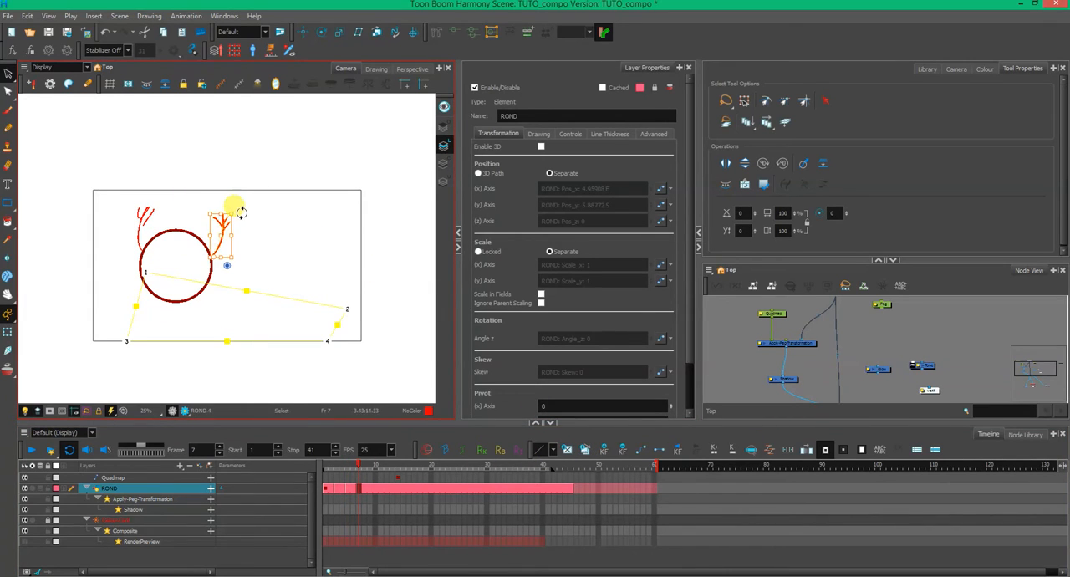
pyautogui.moveTo(233, 212); pyautogui.dragTo(263, 243)
pyautogui.moveTo(120, 192)
pyautogui.mouseDown()
pyautogui.moveTo(170, 205)
pyautogui.moveTo(151, 245)
pyautogui.moveTo(131, 202)
pyautogui.mouseUp()
pyautogui.click(183, 201)
pyautogui.click(8, 333)
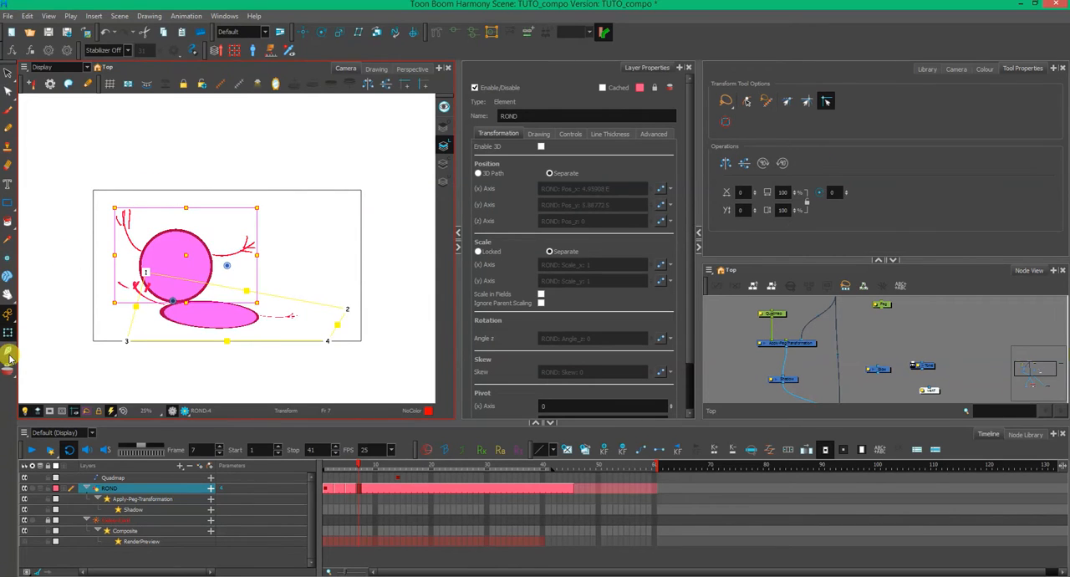
pyautogui.click(356, 369)
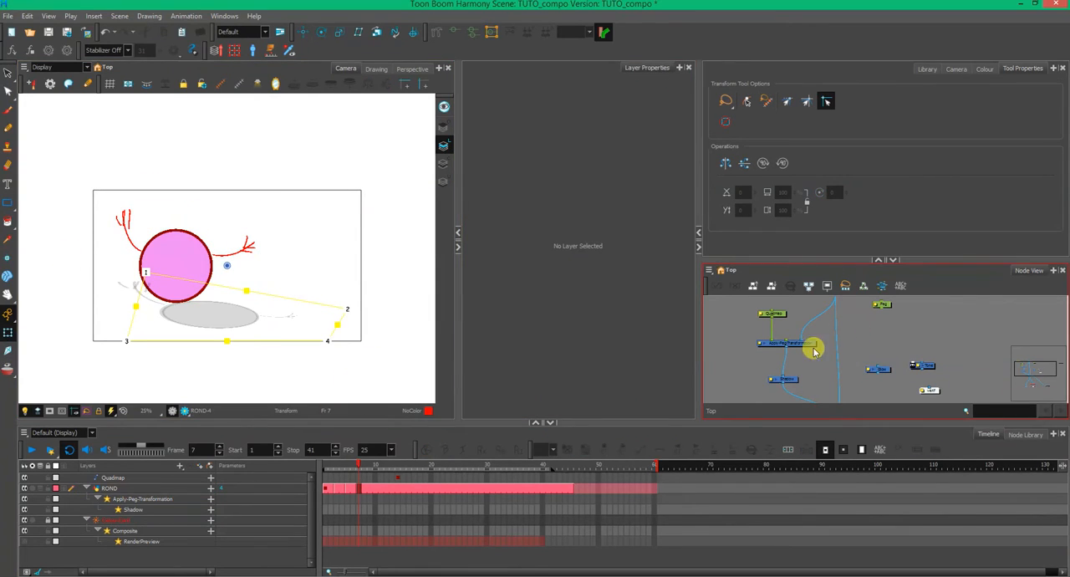
# - Set the Shadow node's colour to black with an alpha of 255
pyautogui.click(794, 381)
pyautogui.click(568, 329)
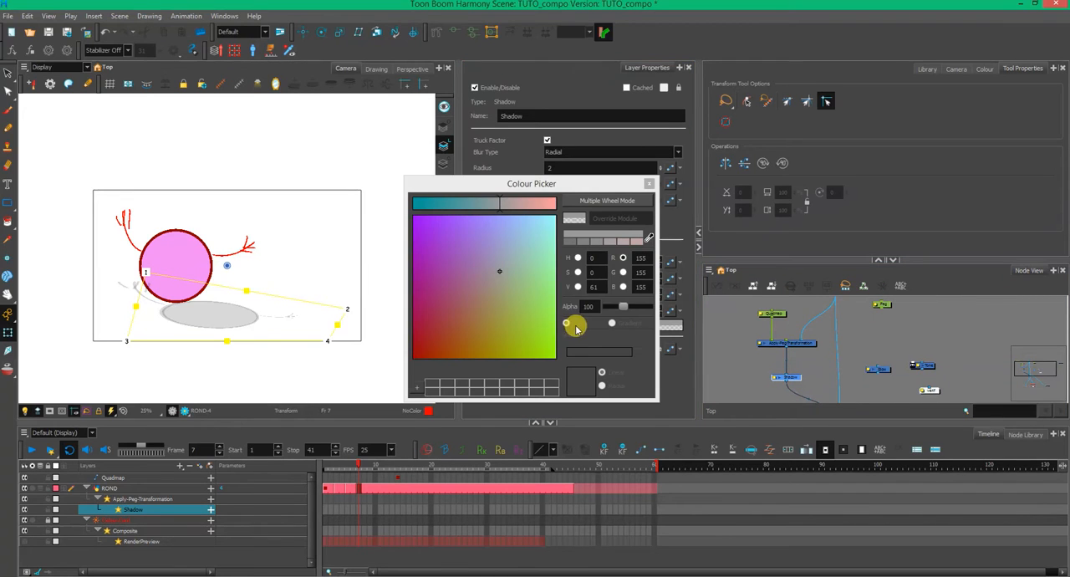
pyautogui.moveTo(500, 271); pyautogui.dragTo(406, 365)
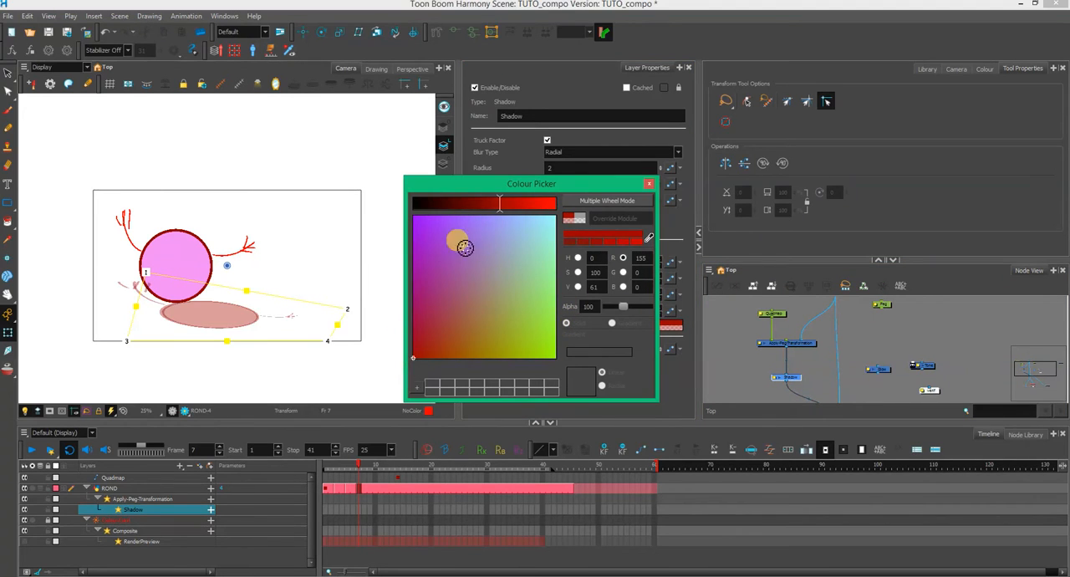
pyautogui.moveTo(497, 204); pyautogui.dragTo(362, 216)
pyautogui.moveTo(629, 307); pyautogui.dragTo(683, 305)
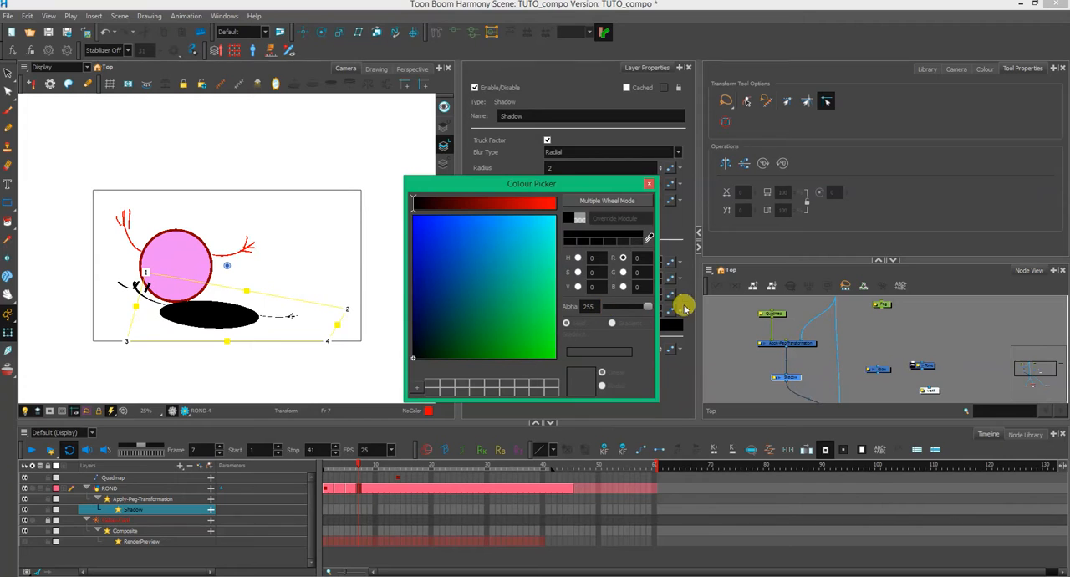
pyautogui.click(649, 183)
pyautogui.click(939, 327)
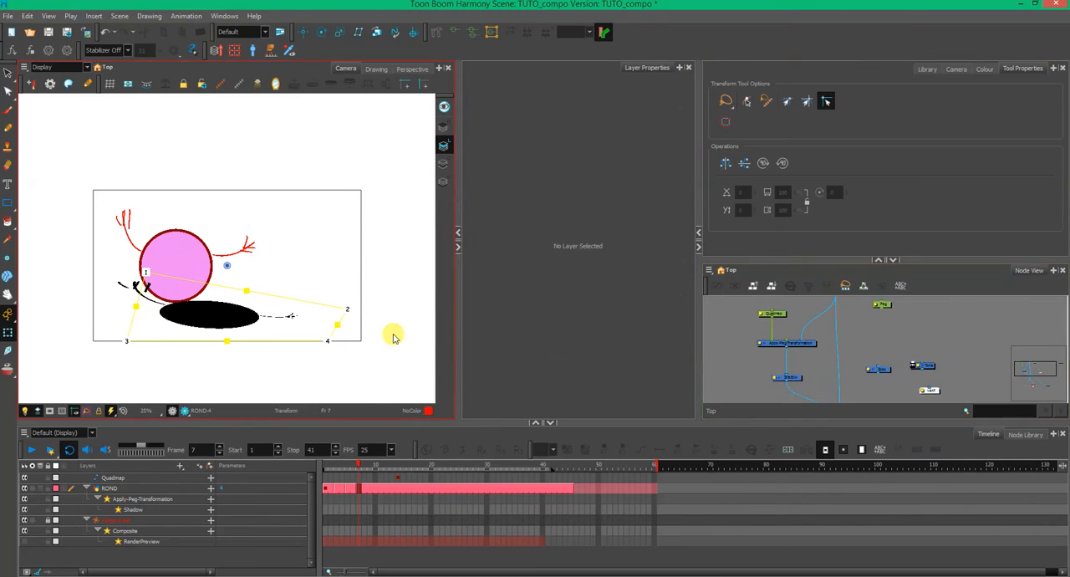
# - Reshape the Quadmap by lowering point 1 and shifting its bottom and side edges so the flattened shadow sits directly beneath the circle
pyautogui.click(782, 316)
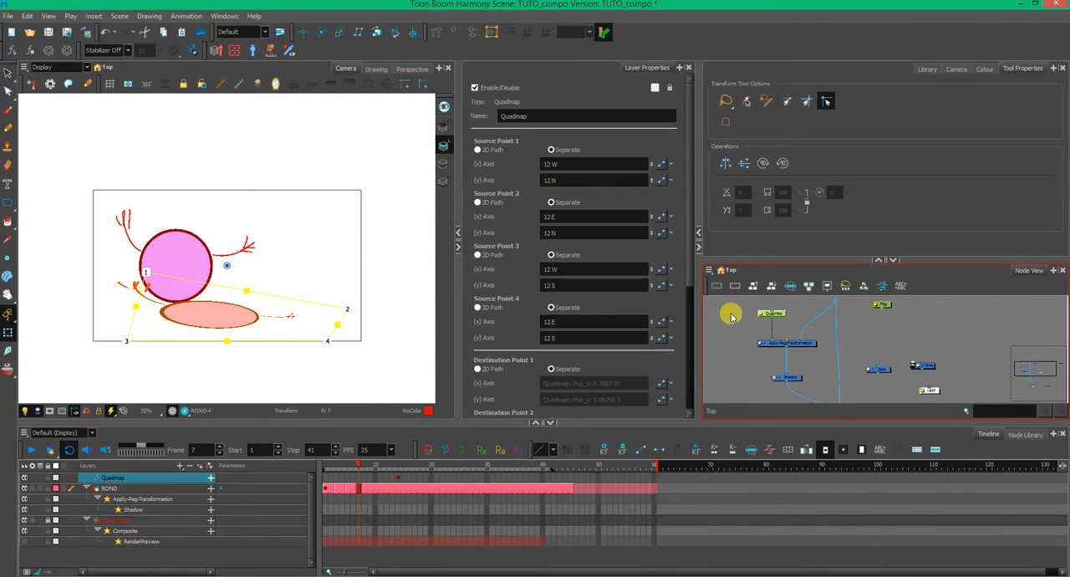
pyautogui.moveTo(146, 275); pyautogui.dragTo(133, 302)
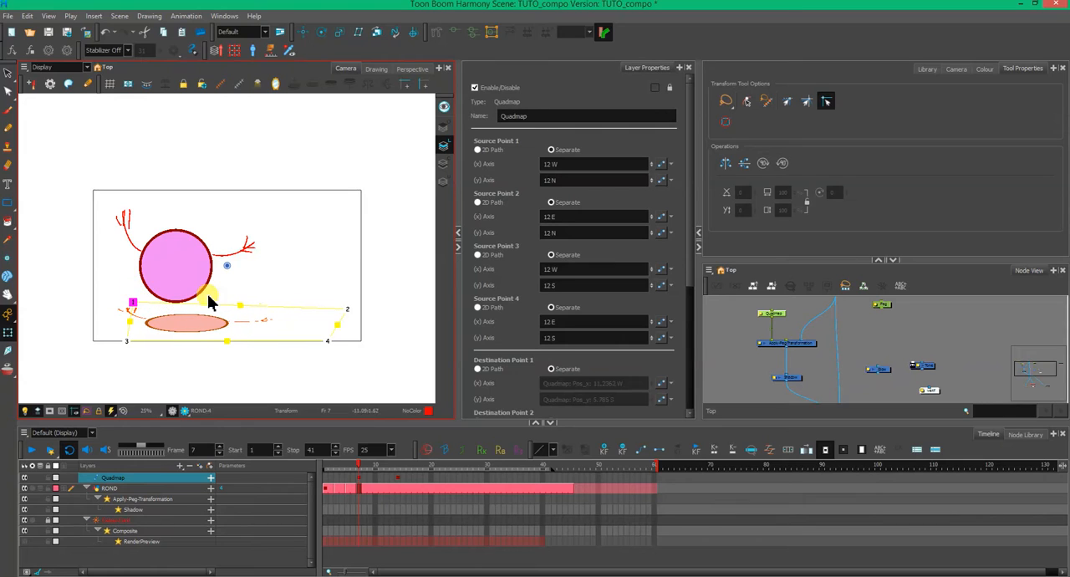
pyautogui.moveTo(233, 345); pyautogui.dragTo(231, 334)
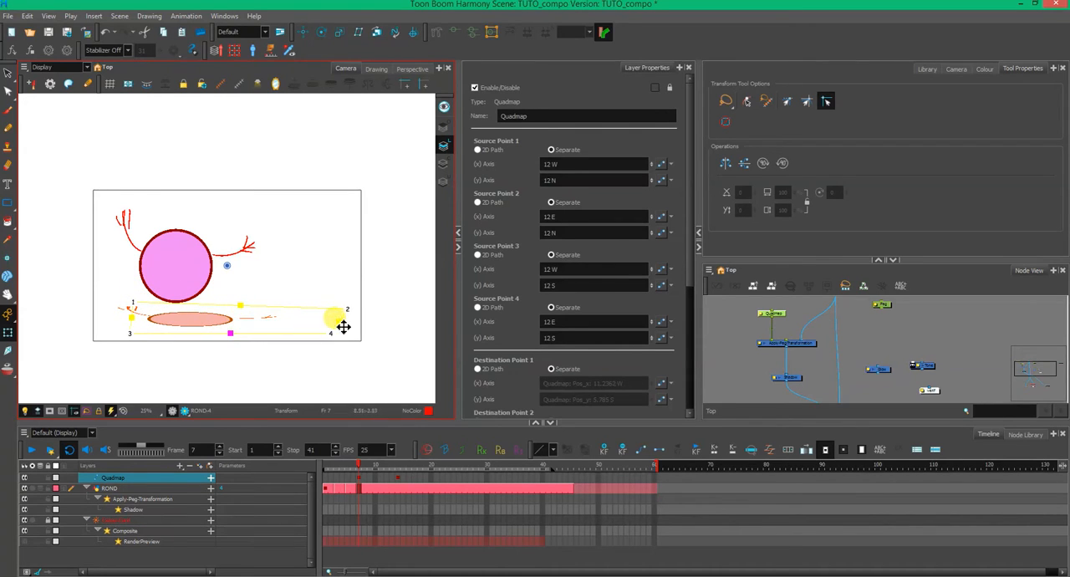
pyautogui.moveTo(338, 323); pyautogui.dragTo(336, 307)
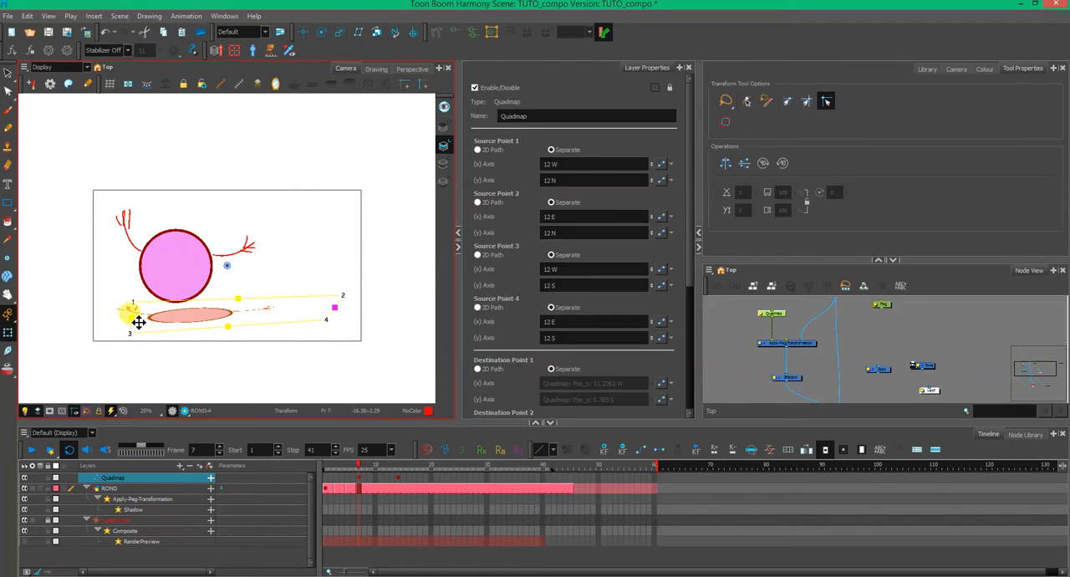
pyautogui.moveTo(139, 322); pyautogui.dragTo(147, 308)
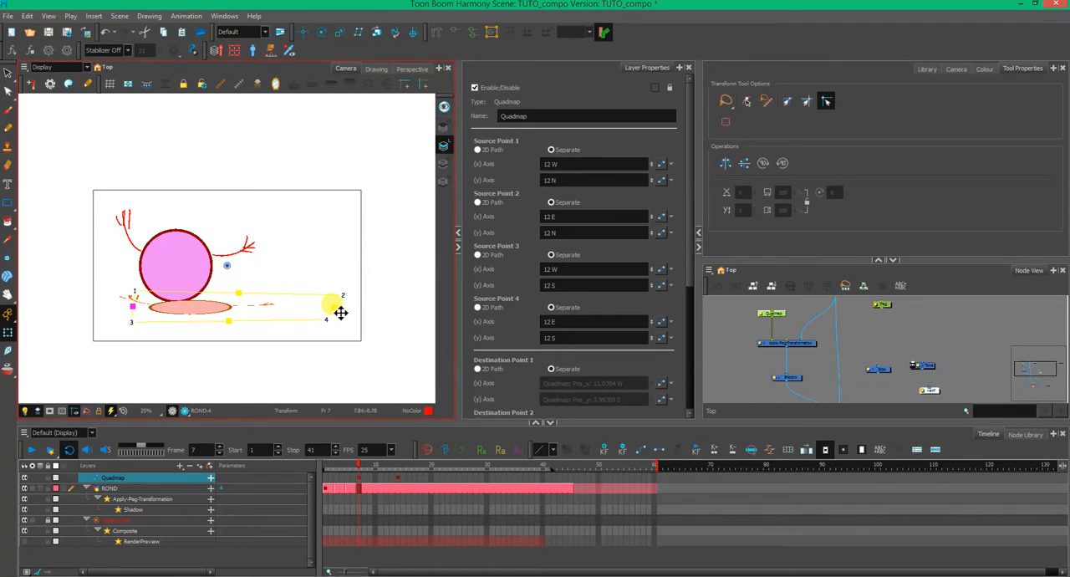
pyautogui.moveTo(341, 313); pyautogui.dragTo(334, 316)
pyautogui.click(805, 372)
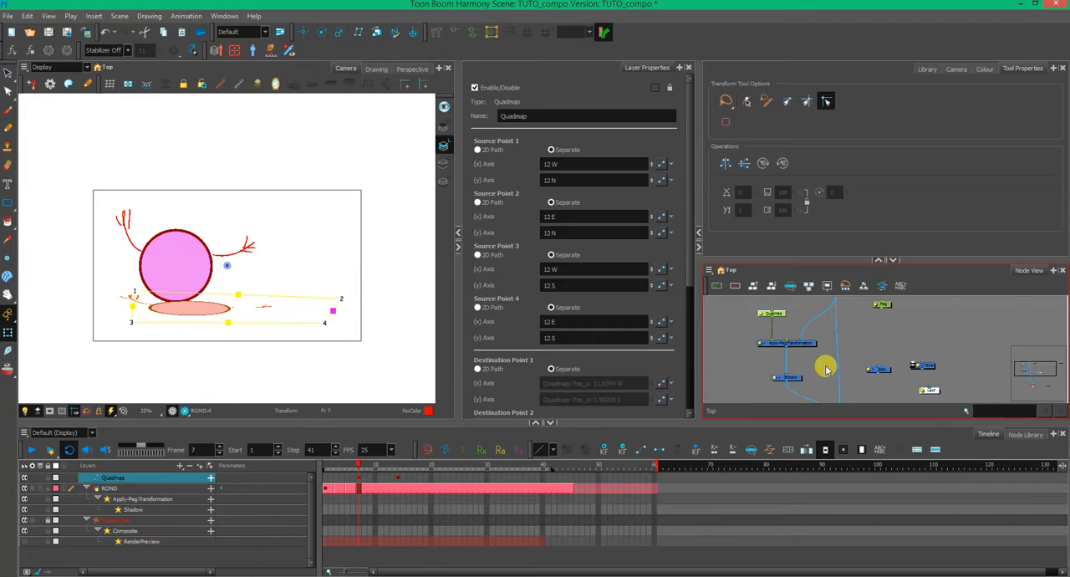
pyautogui.scroll(3, 828, 347)
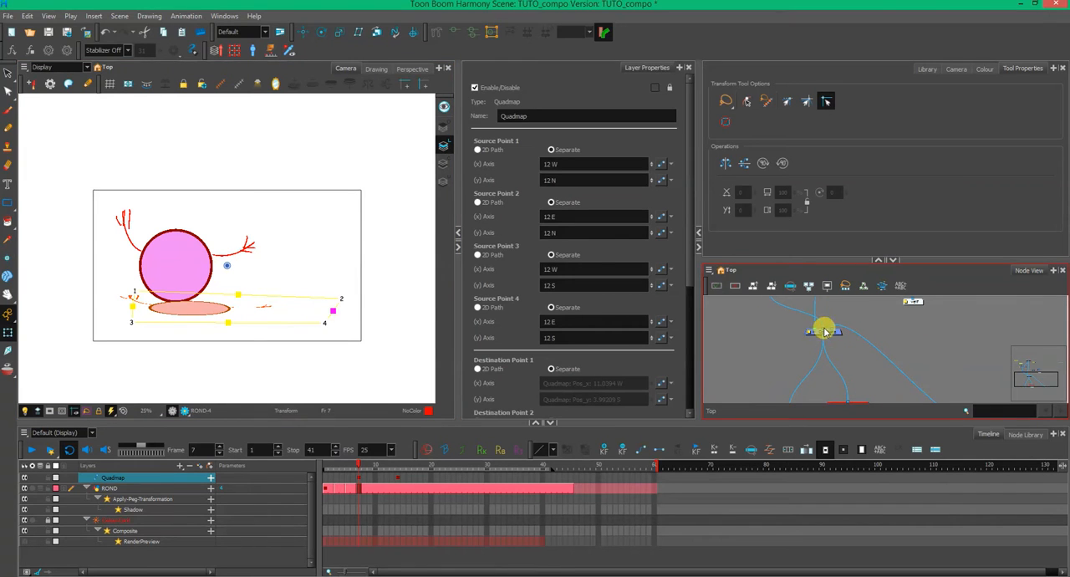
pyautogui.moveTo(776, 335); pyautogui.dragTo(784, 349)
pyautogui.click(722, 363)
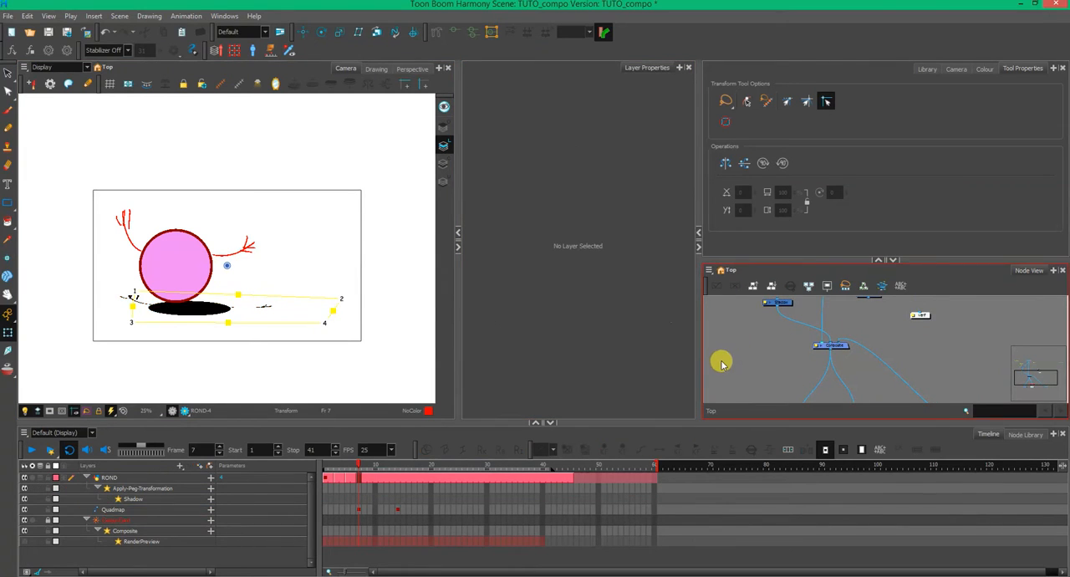
# - Return to frame 1 and enlarge the Node View around the Shadow and Composite nodes
pyautogui.moveTo(359, 465)
pyautogui.mouseDown()
pyautogui.moveTo(313, 463)
pyautogui.moveTo(370, 476)
pyautogui.moveTo(325, 466)
pyautogui.moveTo(353, 471)
pyautogui.moveTo(327, 479)
pyautogui.mouseUp()
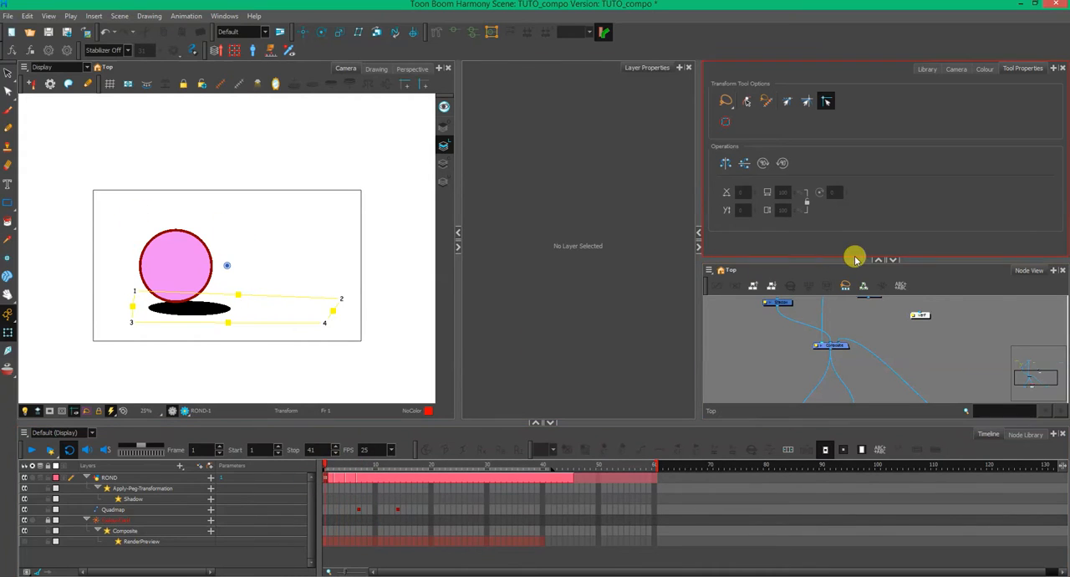
pyautogui.moveTo(838, 252); pyautogui.dragTo(839, 185)
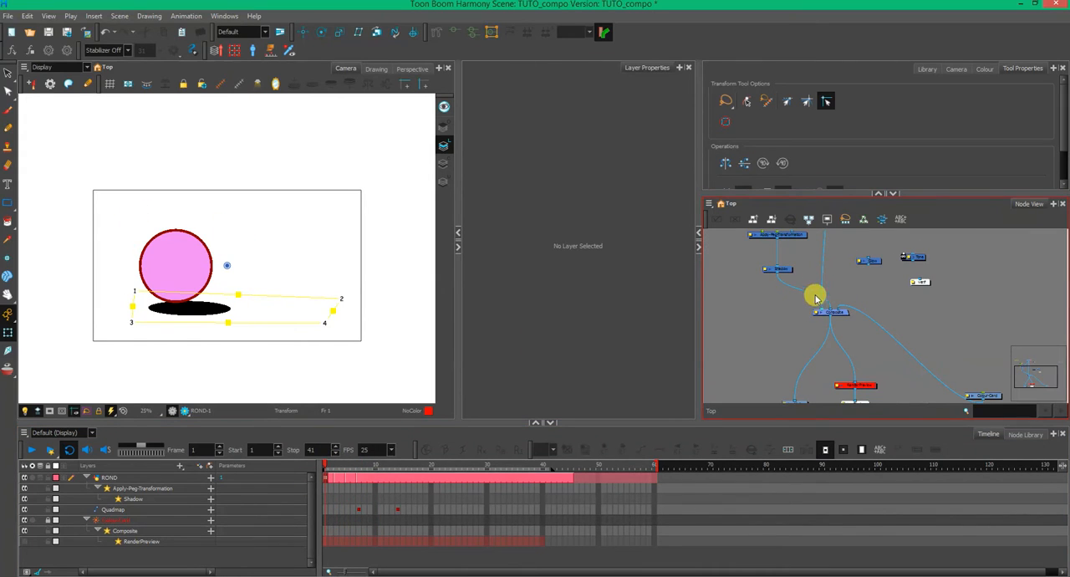
pyautogui.moveTo(808, 329); pyautogui.dragTo(820, 368)
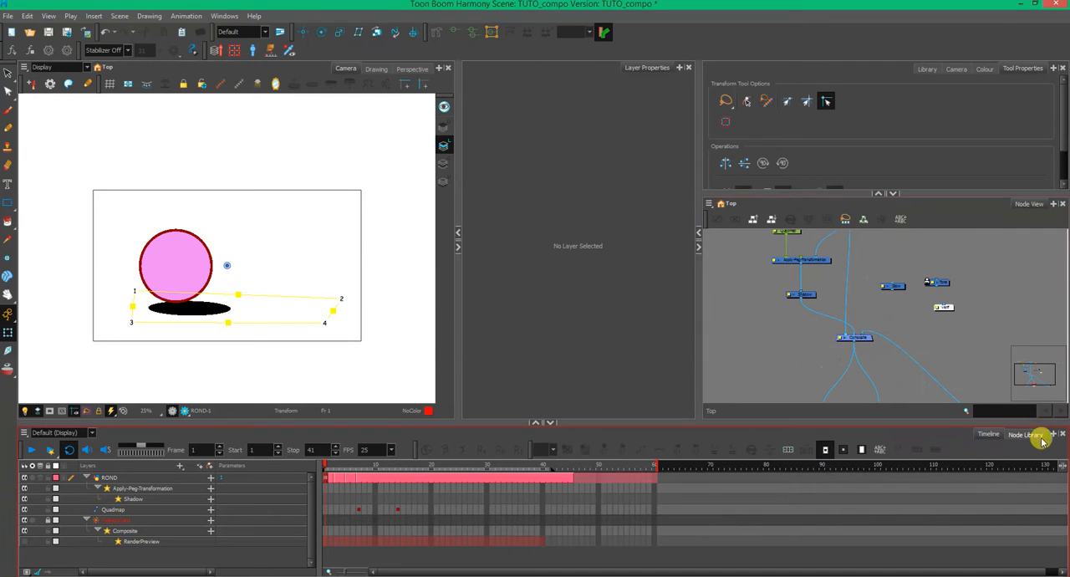
# - Search the node library for "blur" and insert a Blur-Gaussian node between the Shadow and Composite nodes
pyautogui.click(1026, 434)
pyautogui.moveTo(144, 468); pyautogui.dragTo(41, 487)
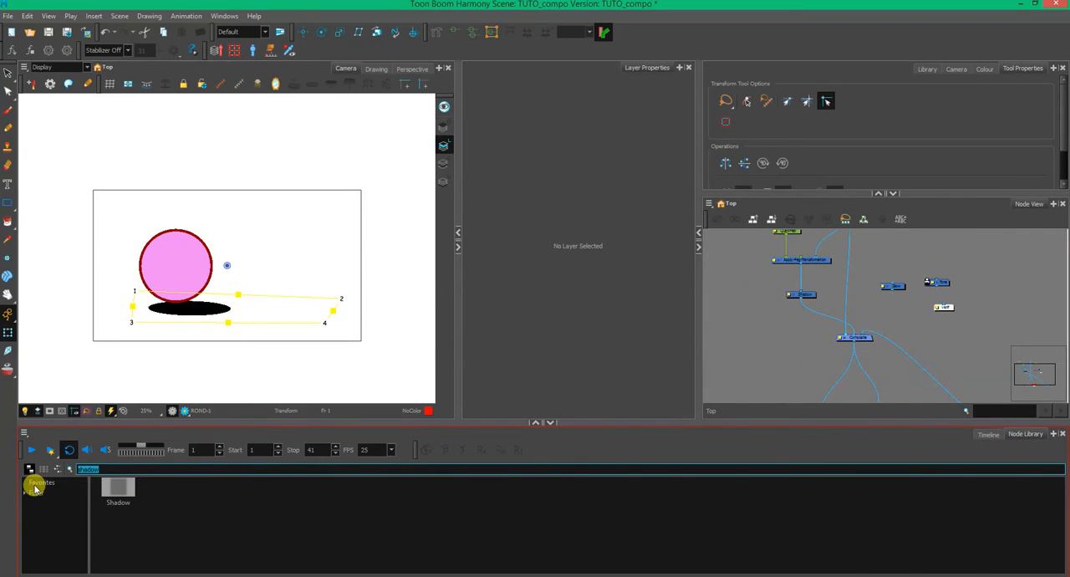
pyautogui.write('blur')
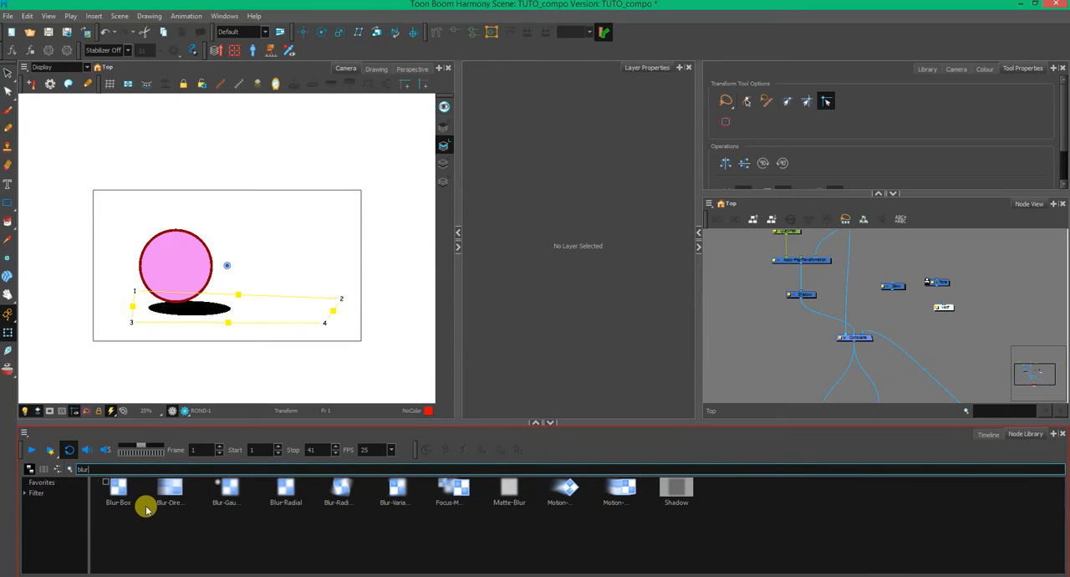
pyautogui.click(289, 502)
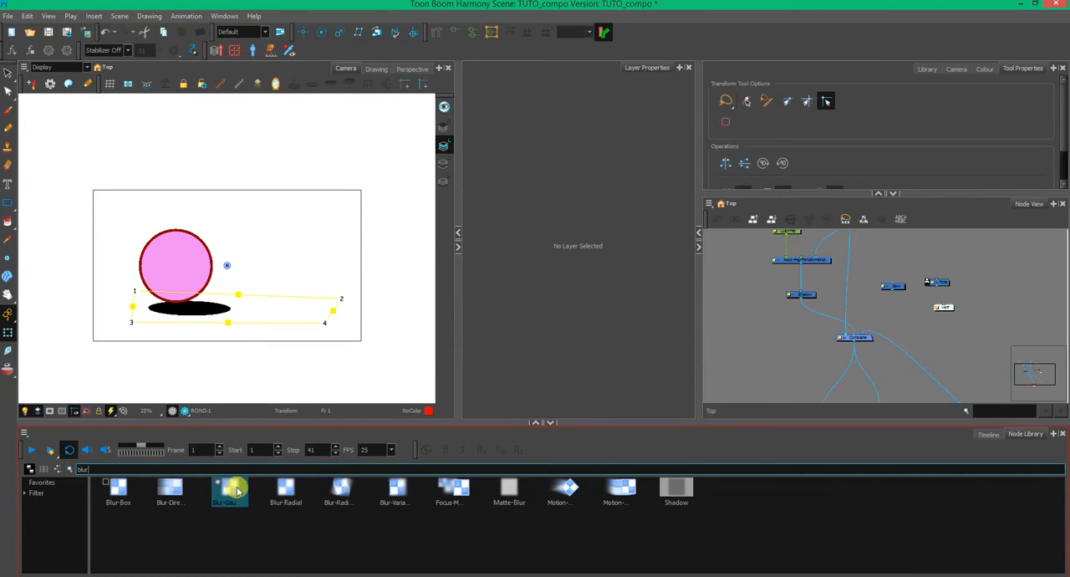
pyautogui.moveTo(229, 490); pyautogui.dragTo(823, 332)
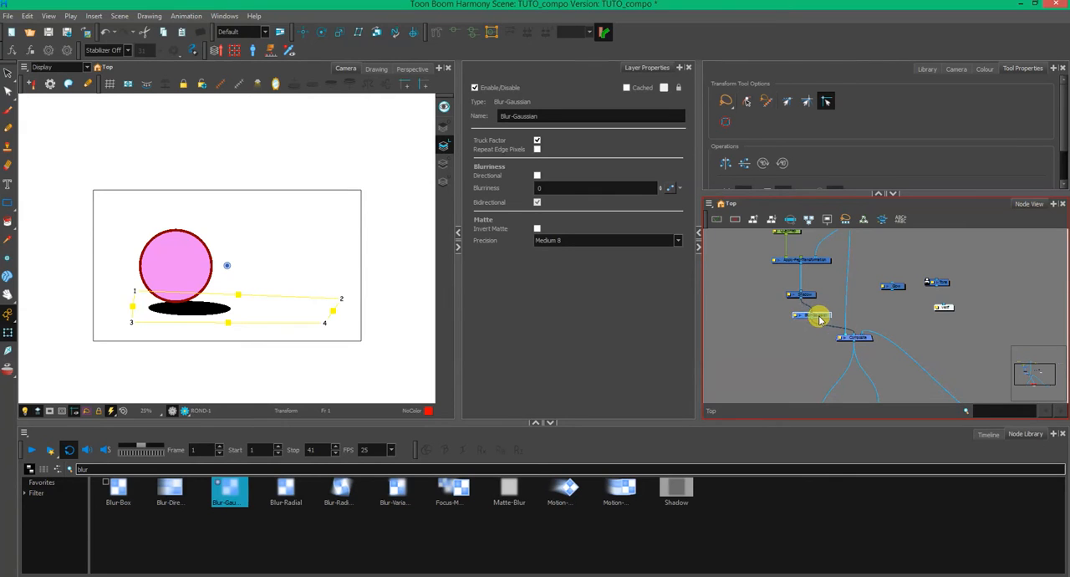
# - Set the Blur-Gaussian node's Blurriness to 4.2 and preview the blurred shadow in Render View at frame 3
pyautogui.click(185, 410)
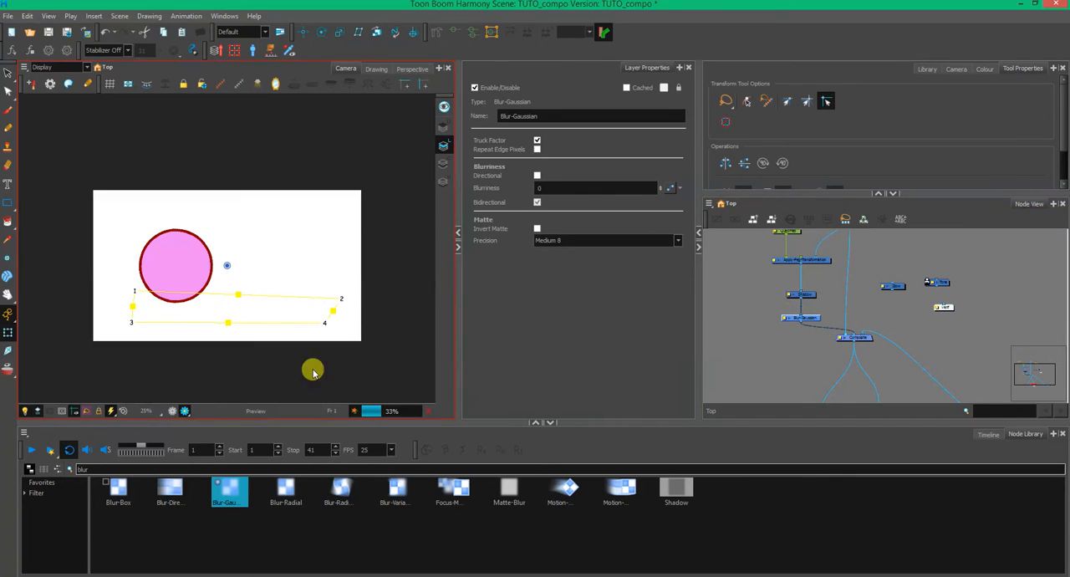
pyautogui.click(768, 362)
pyautogui.click(815, 319)
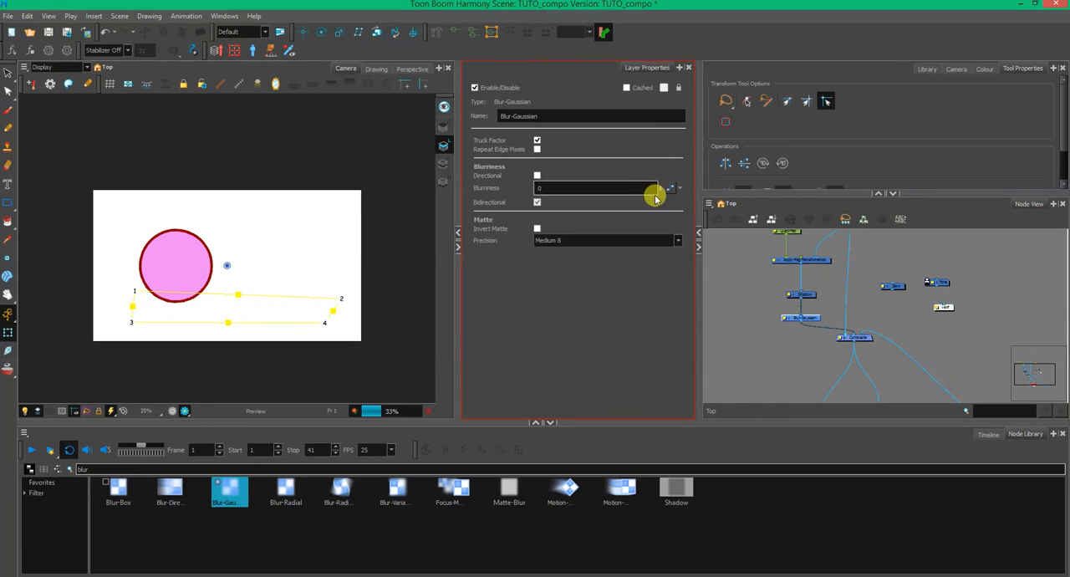
pyautogui.moveTo(670, 112); pyautogui.dragTo(692, 85)
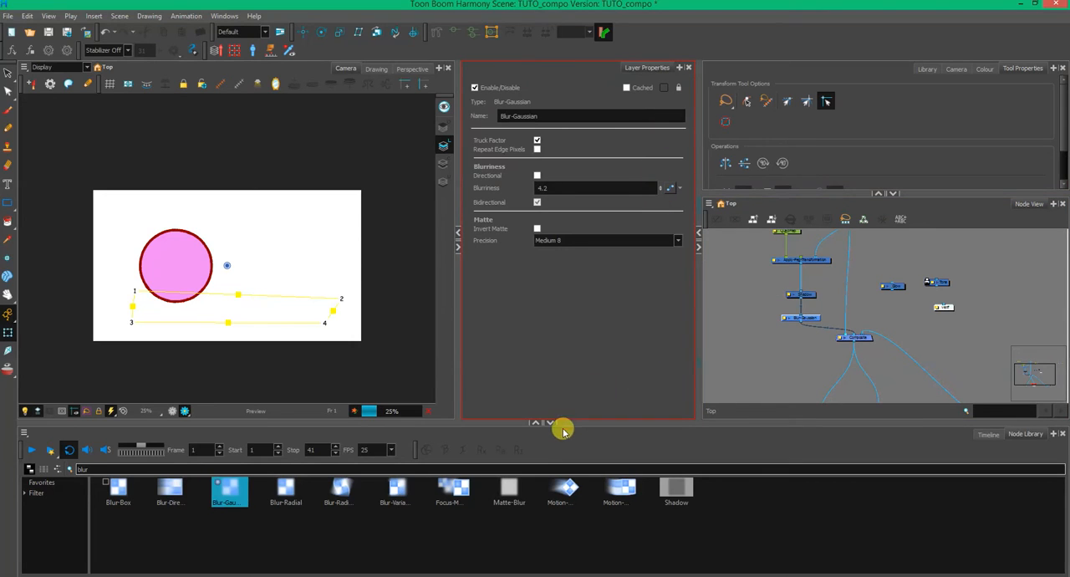
pyautogui.click(987, 434)
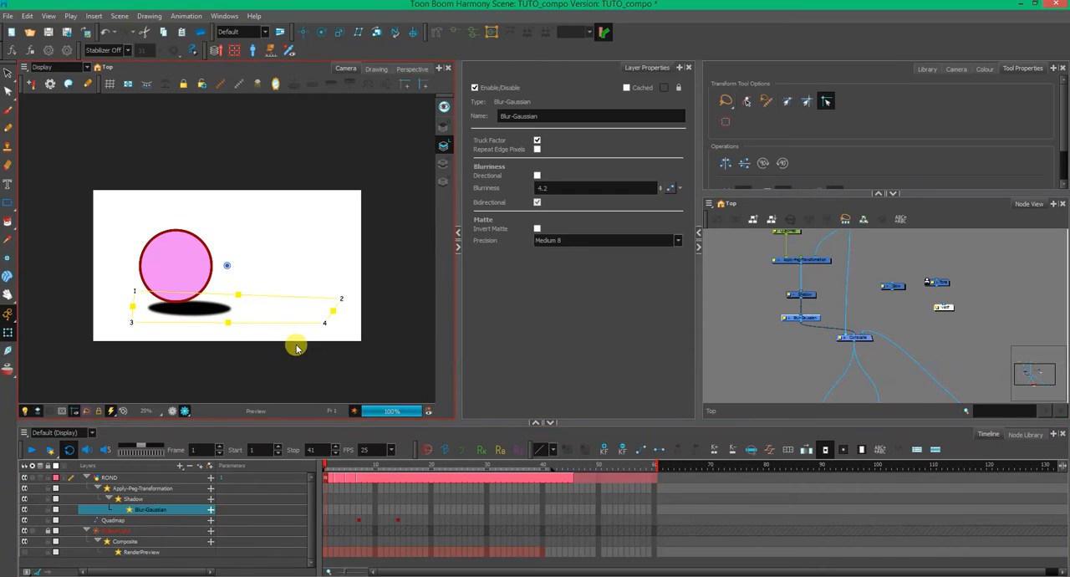
pyautogui.click(338, 471)
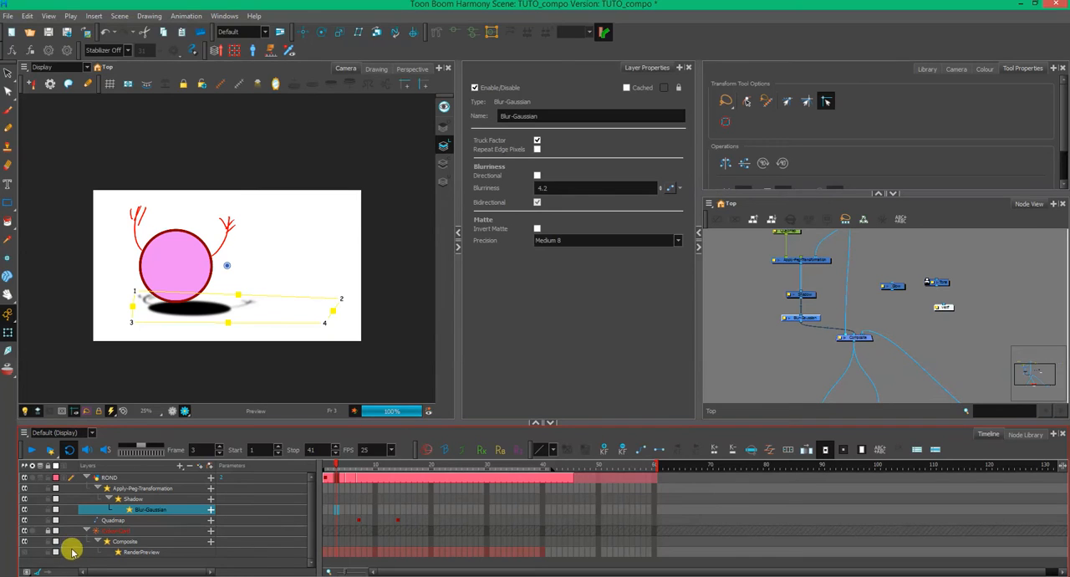
# - Delete the Quadmap node connected above Apply-Peg-Transformation
pyautogui.click(741, 365)
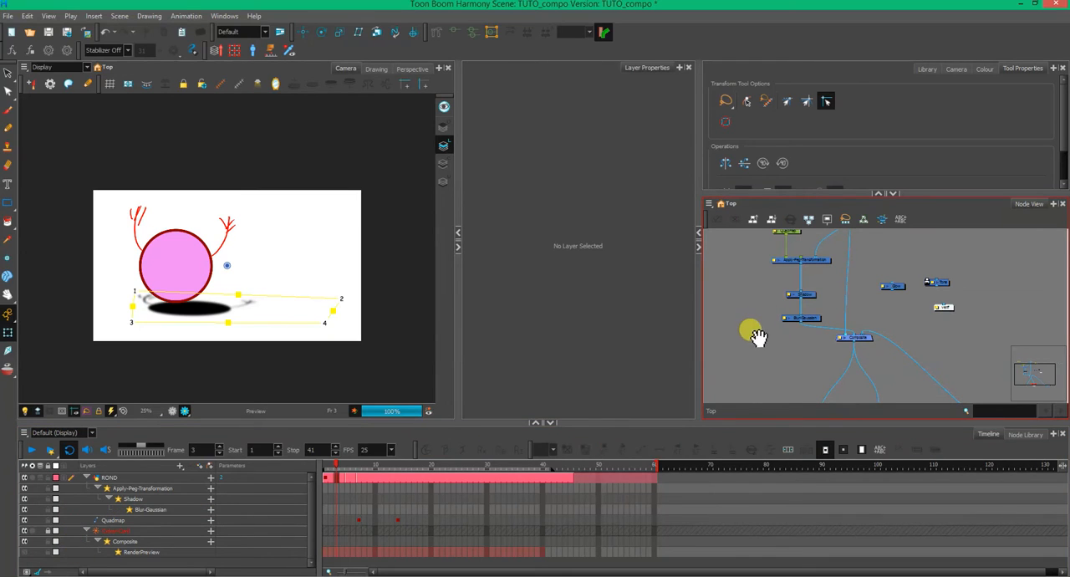
pyautogui.moveTo(754, 335); pyautogui.dragTo(768, 371)
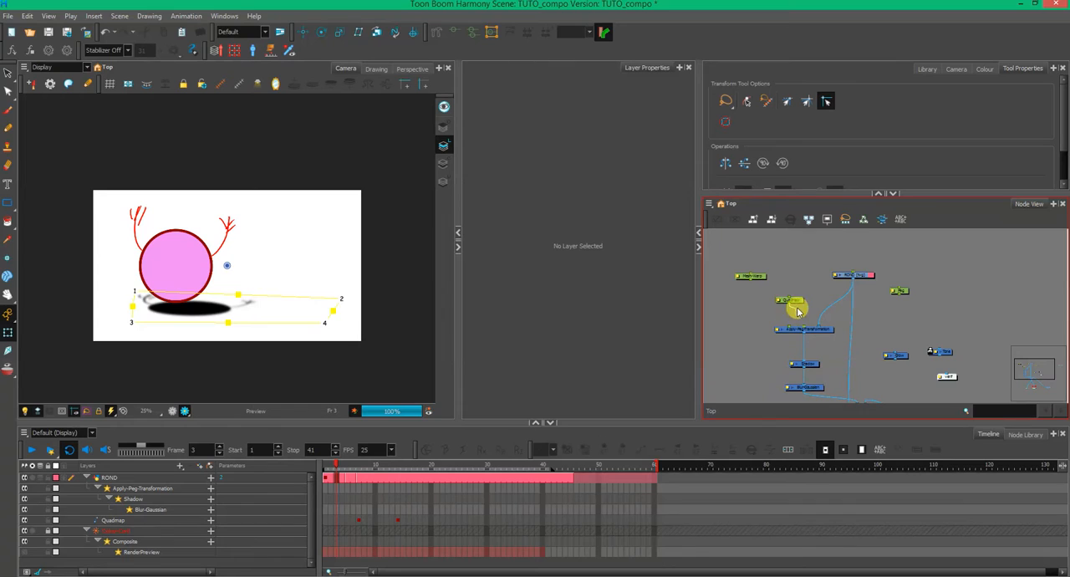
pyautogui.click(795, 305)
pyautogui.click(782, 354)
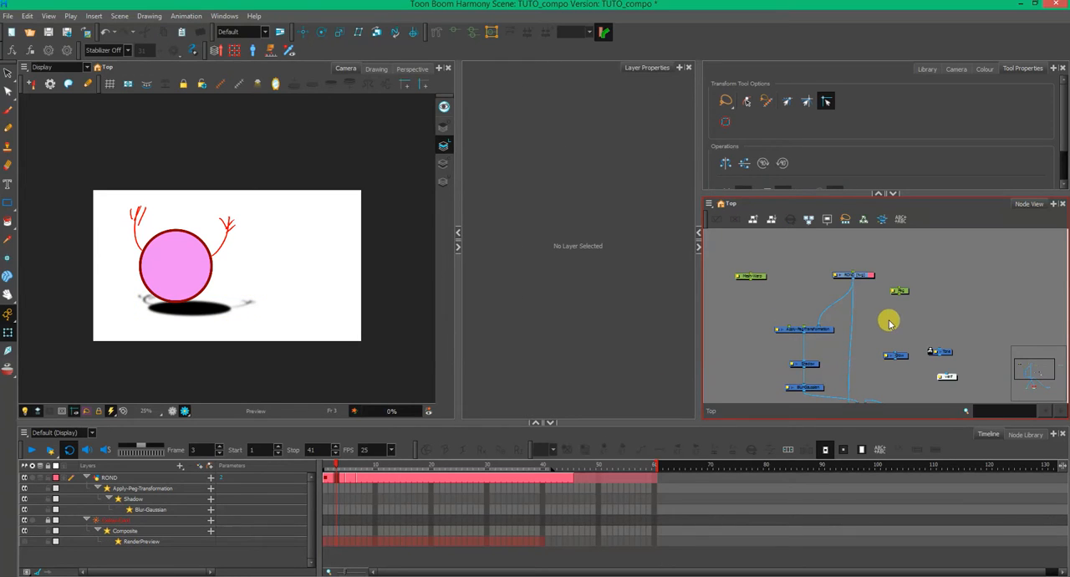
# - Switch the camera back from Render View to OpenGL View and select ROND's drawing at frame 1
pyautogui.click(179, 381)
pyautogui.click(172, 412)
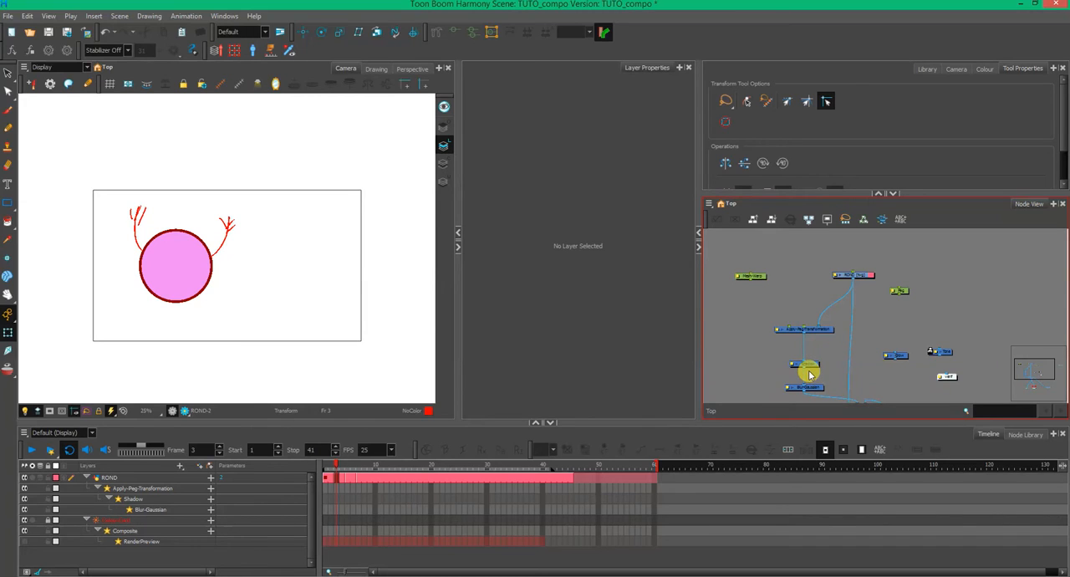
pyautogui.click(327, 481)
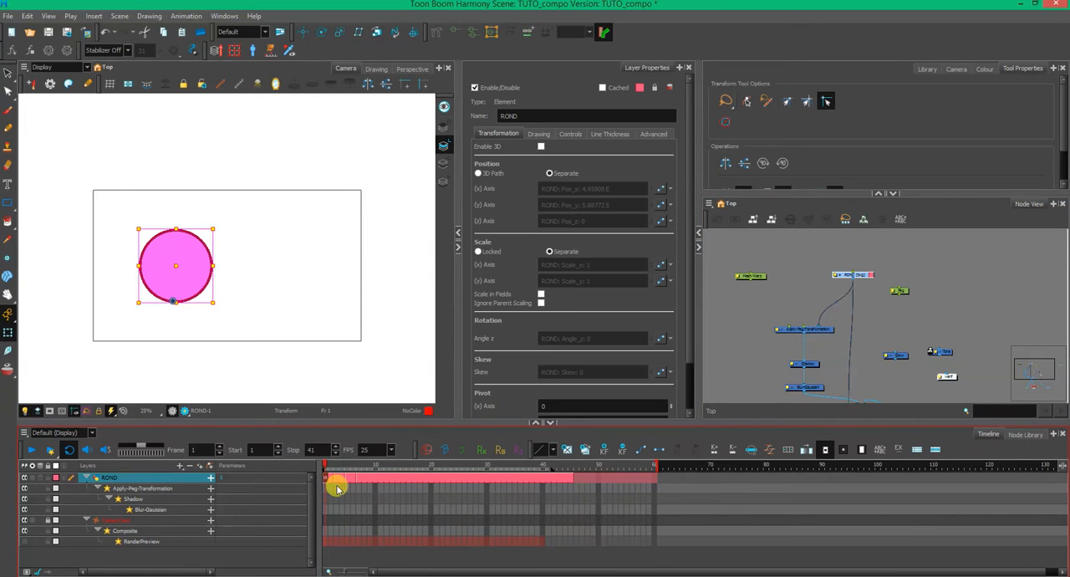
# - Clear ROND's drawing at frame 7 by deleting all artwork from both its Colour Art and Line Art layers
pyautogui.click(358, 481)
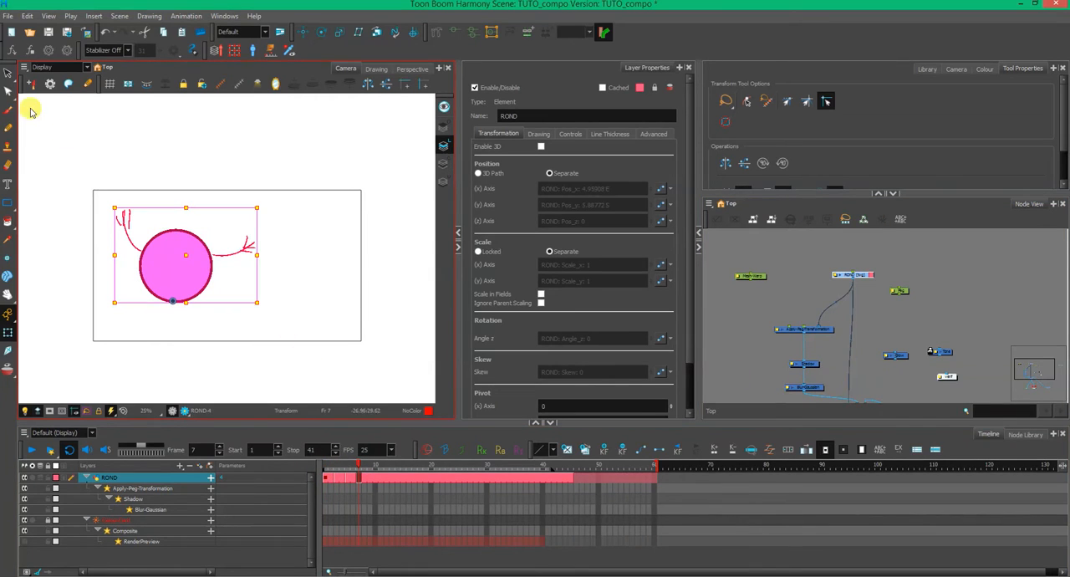
pyautogui.hotkey('alt', 'b')
pyautogui.scroll(2, 235, 288)
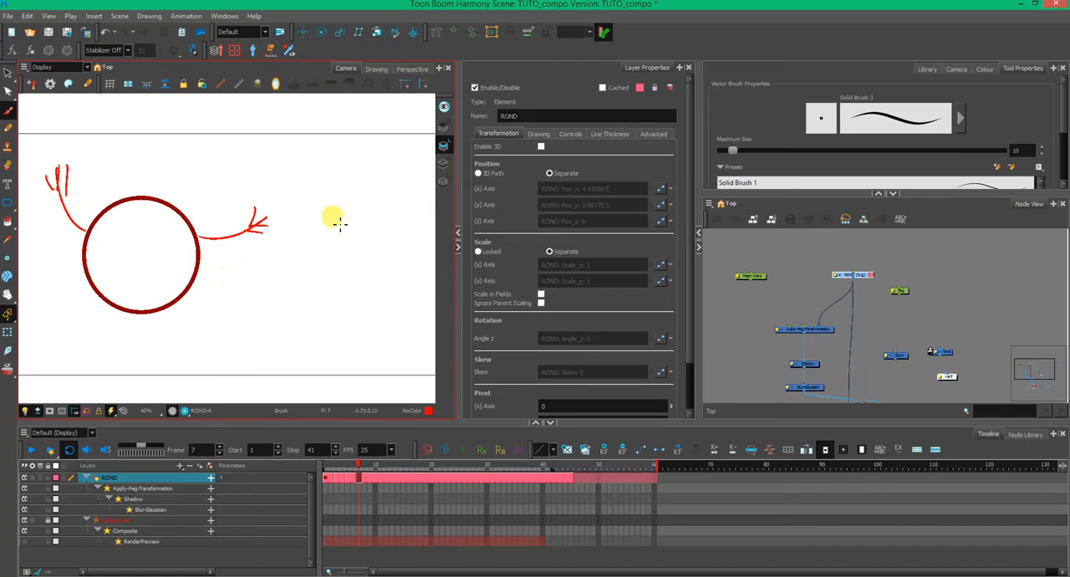
pyautogui.click(444, 164)
pyautogui.hotkey('ctrl', 'a')
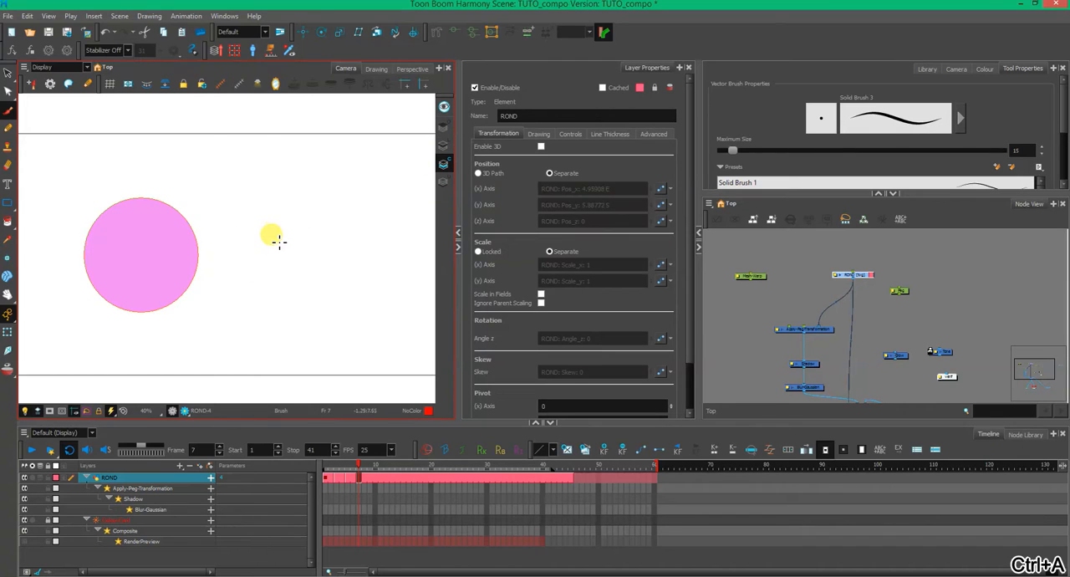
pyautogui.press('Delete')
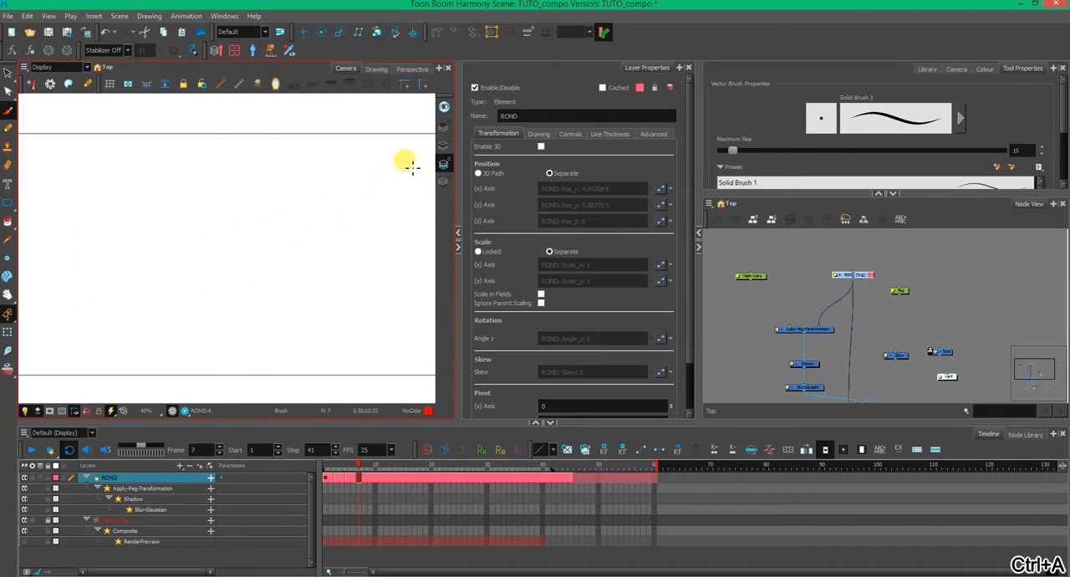
pyautogui.click(444, 145)
pyautogui.hotkey('ctrl', 'a')
pyautogui.hotkey('alt', 'b')
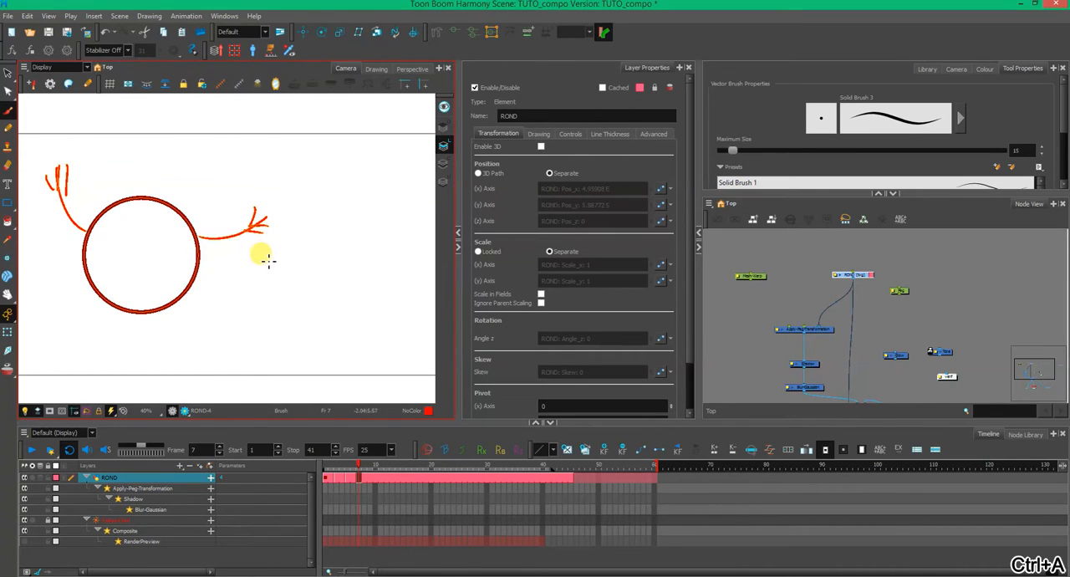
pyautogui.press('Delete')
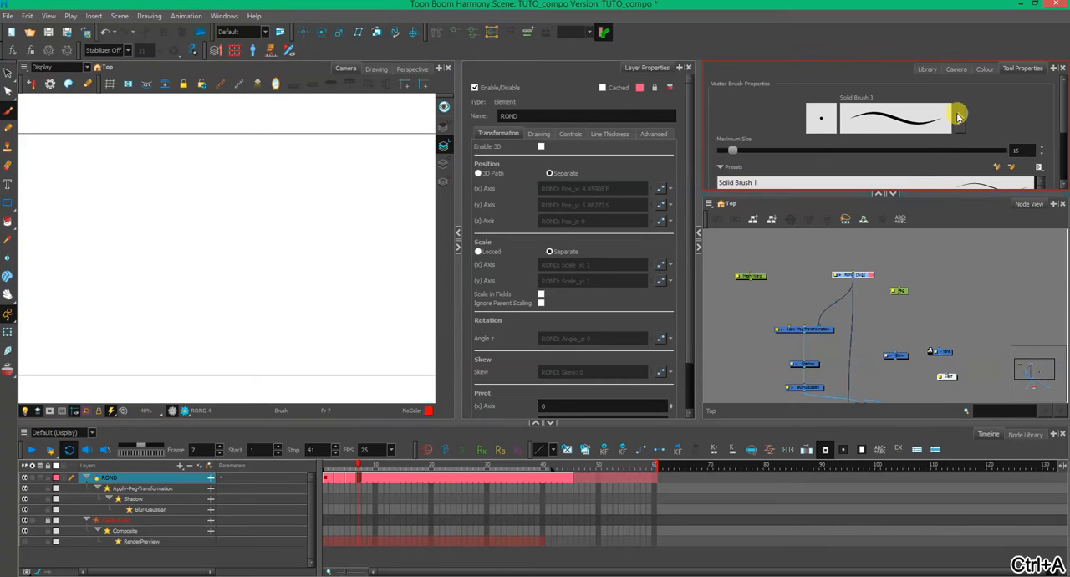
# - Brush a cartoon face with ears, spiky hair and a neck in Black on the Line Art layer at frame 7
pyautogui.click(985, 69)
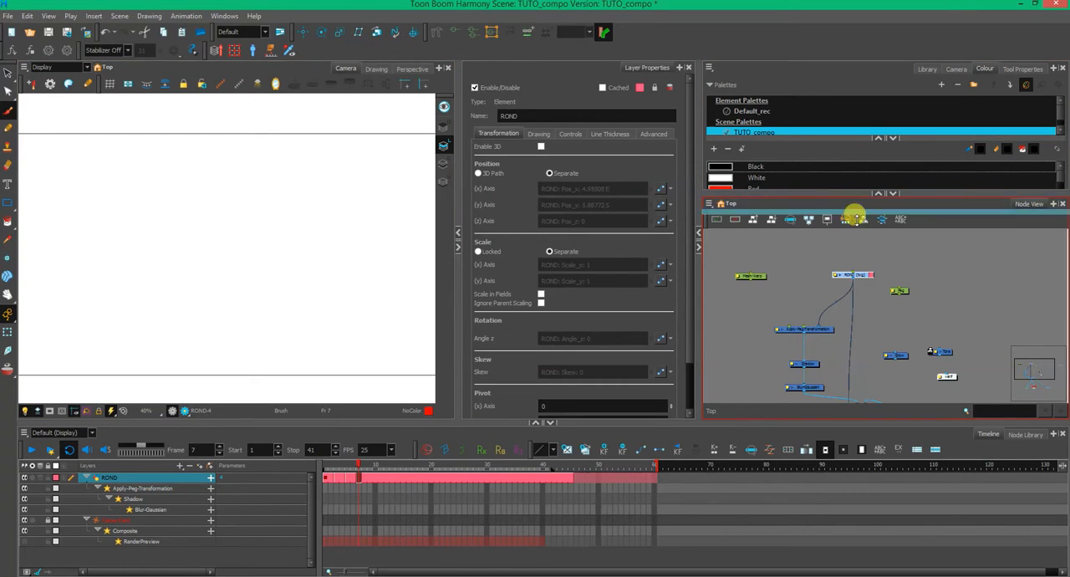
pyautogui.moveTo(856, 217); pyautogui.dragTo(856, 251)
pyautogui.click(722, 185)
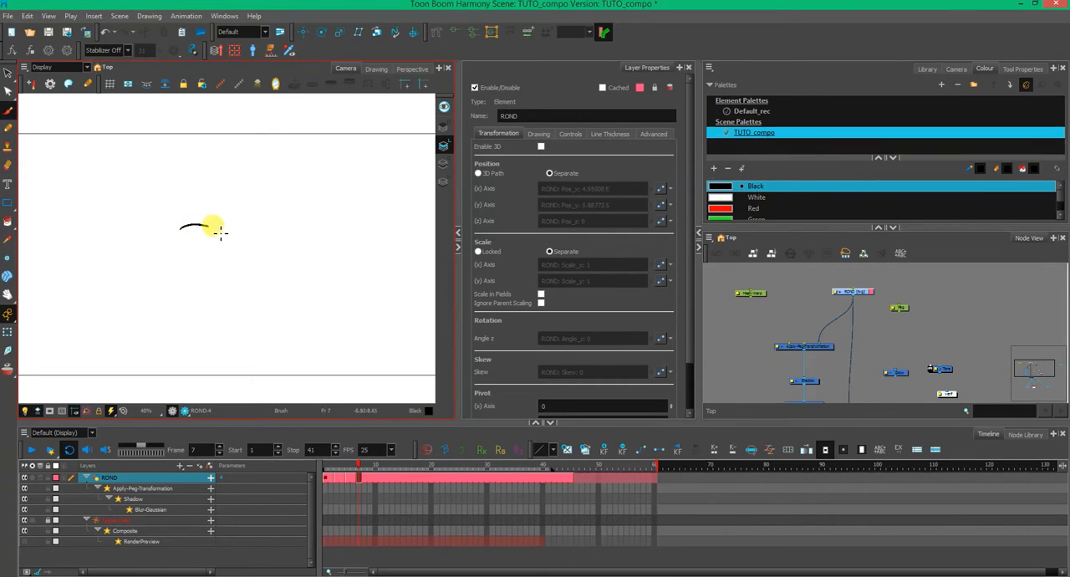
pyautogui.moveTo(220, 233)
pyautogui.mouseDown()
pyautogui.moveTo(186, 233)
pyautogui.moveTo(194, 243)
pyautogui.moveTo(219, 234)
pyautogui.moveTo(195, 236)
pyautogui.moveTo(206, 247)
pyautogui.moveTo(247, 246)
pyautogui.mouseUp()
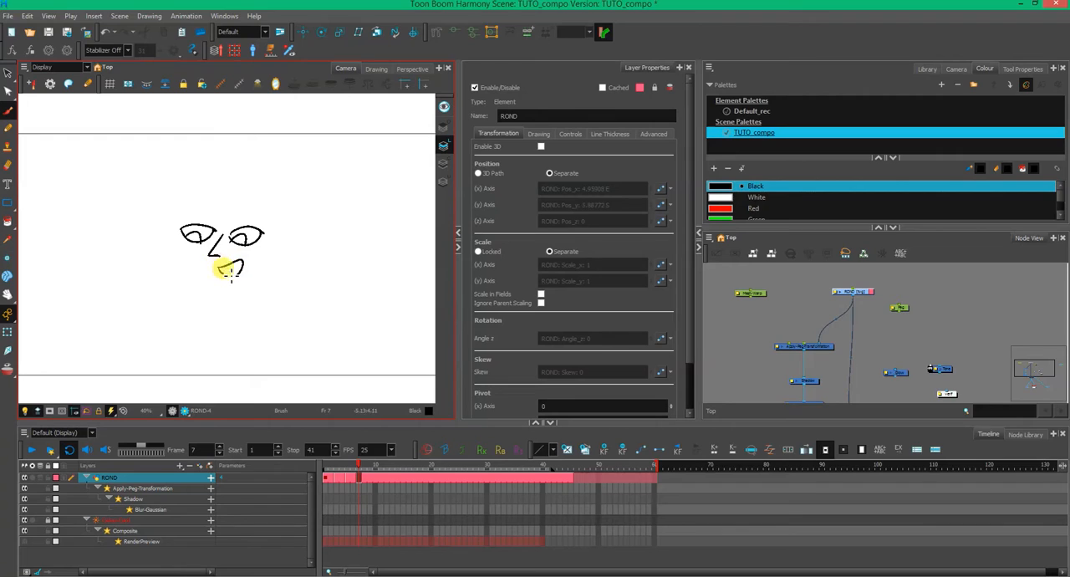
pyautogui.moveTo(170, 227)
pyautogui.mouseDown()
pyautogui.moveTo(188, 283)
pyautogui.moveTo(274, 275)
pyautogui.moveTo(277, 210)
pyautogui.mouseUp()
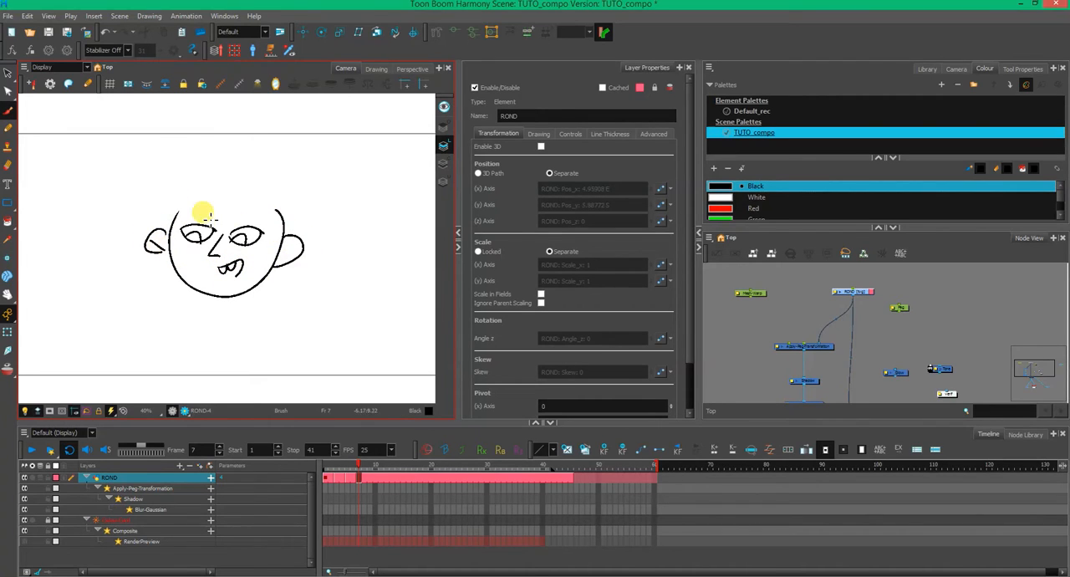
pyautogui.moveTo(205, 216)
pyautogui.mouseDown()
pyautogui.moveTo(182, 219)
pyautogui.moveTo(261, 222)
pyautogui.mouseUp()
pyautogui.moveTo(230, 172)
pyautogui.mouseDown()
pyautogui.moveTo(275, 173)
pyautogui.moveTo(280, 198)
pyautogui.mouseUp()
pyautogui.rightClick(281, 255)
pyautogui.moveTo(226, 296); pyautogui.dragTo(226, 312)
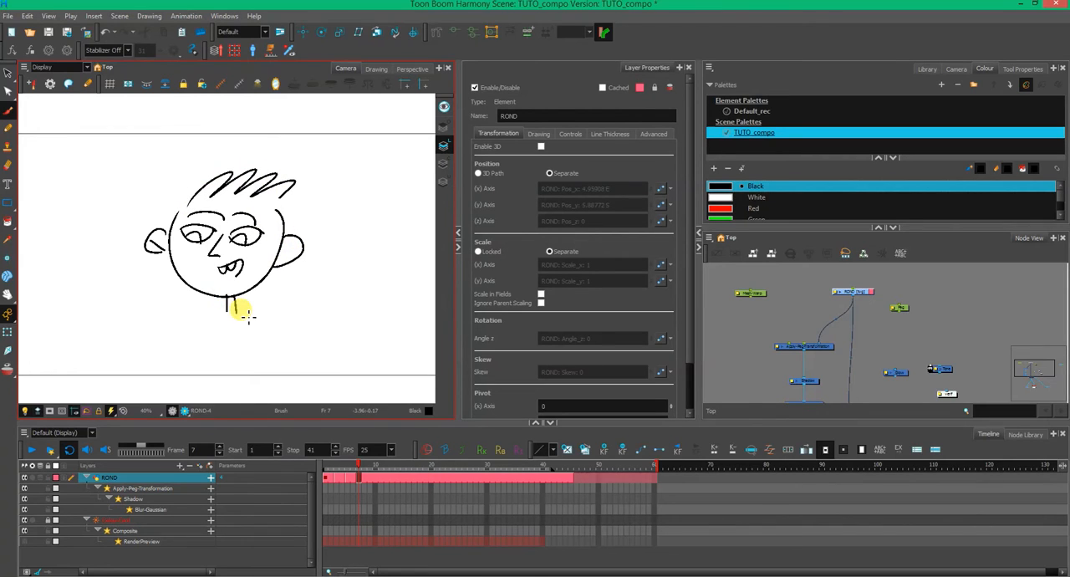
# - On the Colour Art layer, with all art layers previewed, close the head outline under the hair with a New 0 stroke
pyautogui.click(444, 166)
pyautogui.click(445, 108)
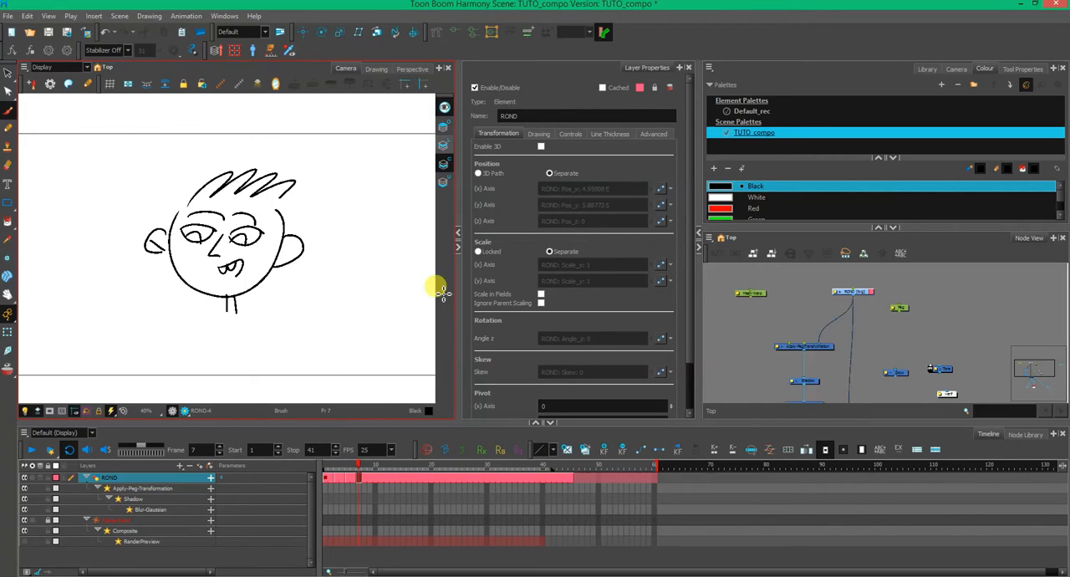
pyautogui.moveTo(813, 225); pyautogui.dragTo(808, 275)
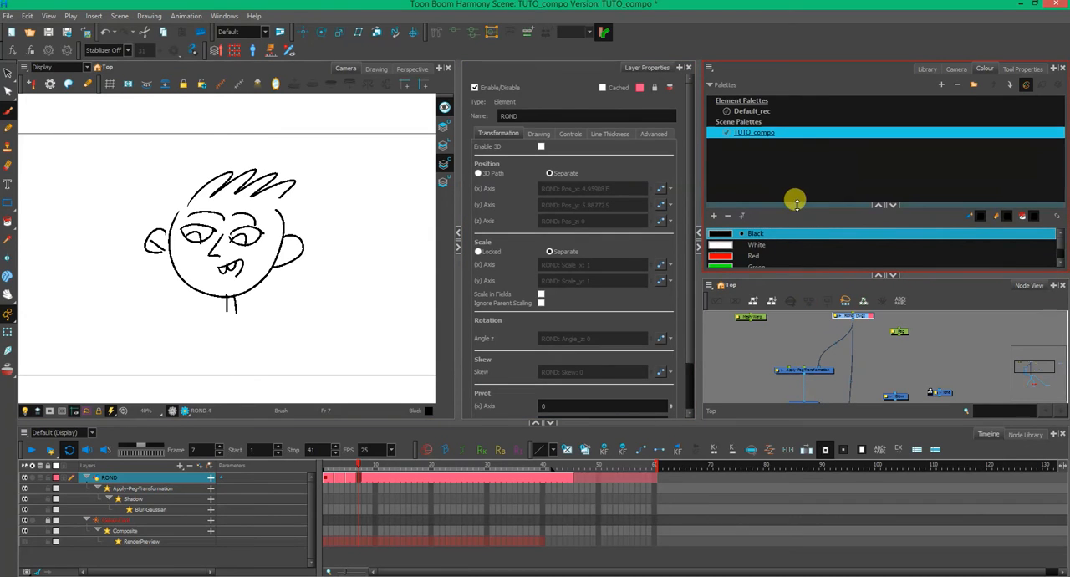
pyautogui.moveTo(795, 203); pyautogui.dragTo(806, 151)
pyautogui.click(755, 248)
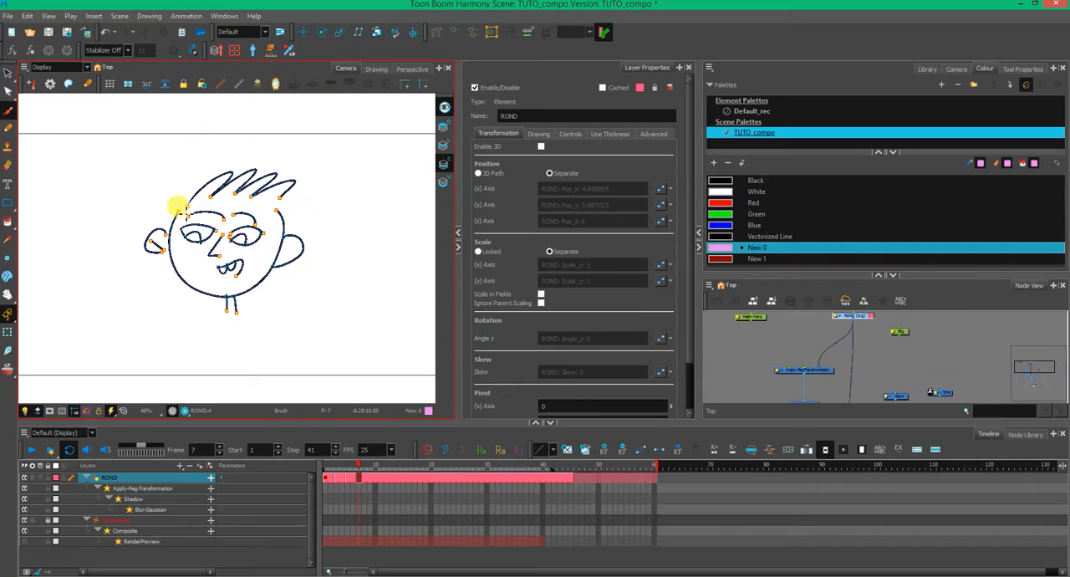
pyautogui.moveTo(270, 203); pyautogui.dragTo(282, 226)
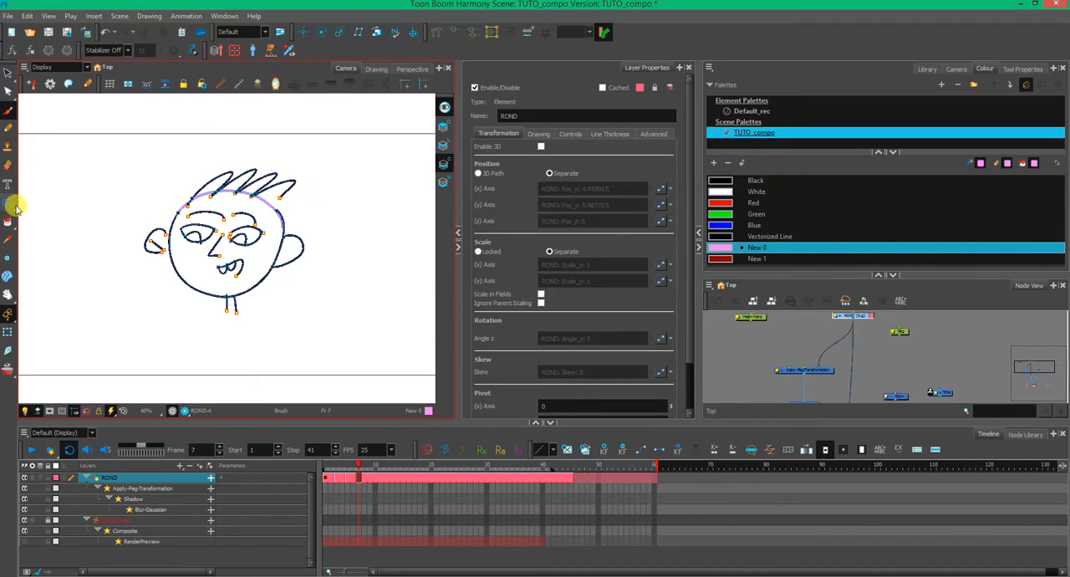
# - Paint the face and right ear with the New 0 colour, and activate the Transform tool
pyautogui.click(7, 222)
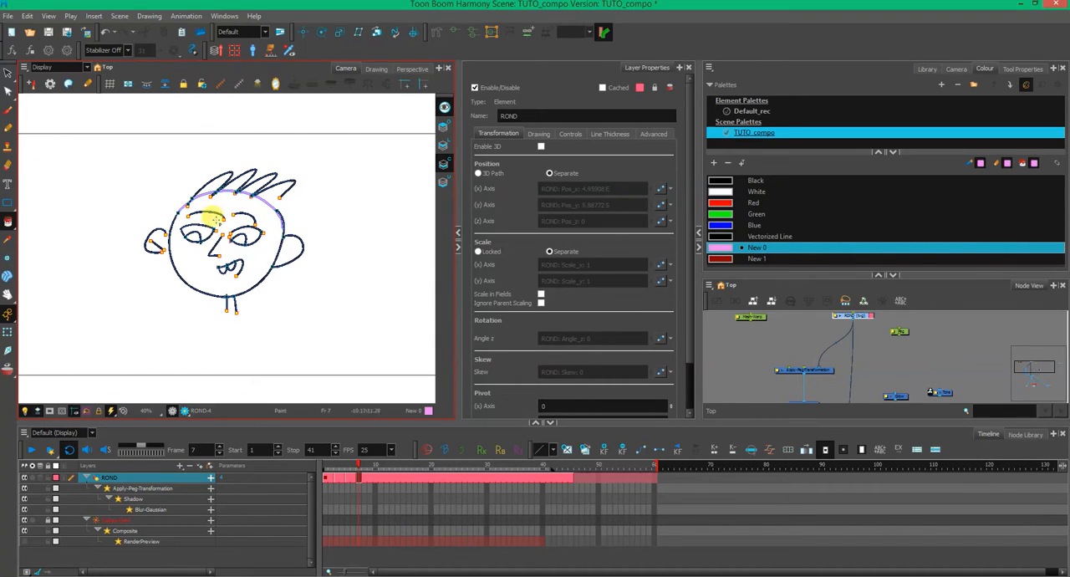
pyautogui.click(290, 253)
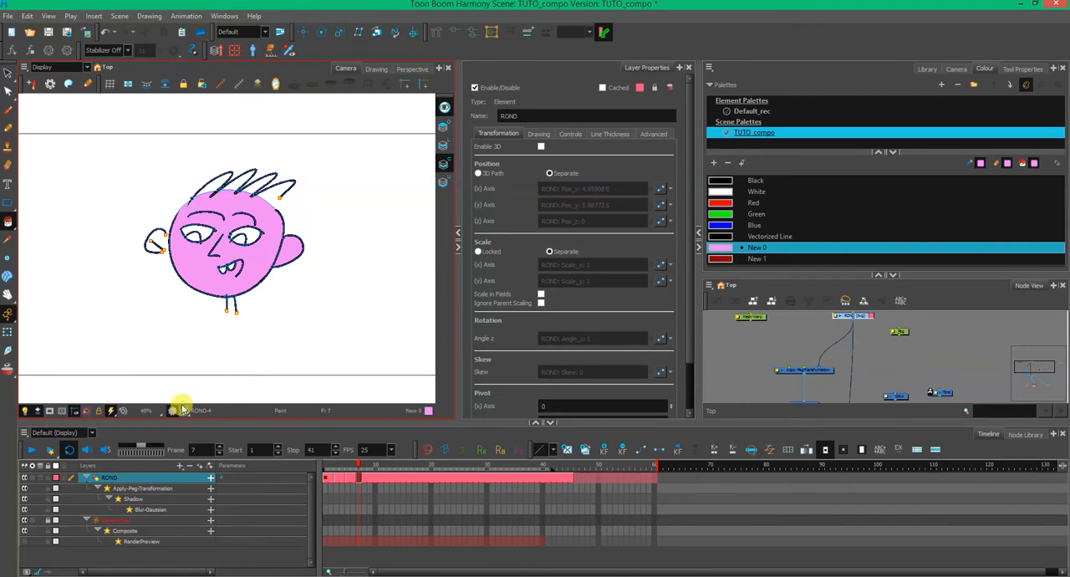
pyautogui.click(7, 335)
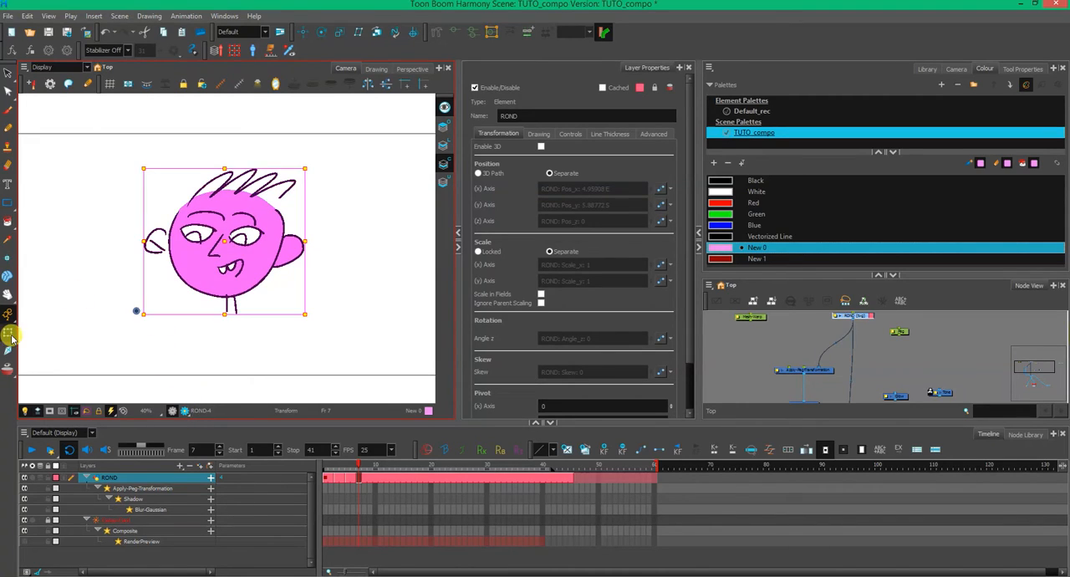
# - Rearrange the nodes and connect the Mesh-Warp node above the ROND drawing node
pyautogui.click(816, 340)
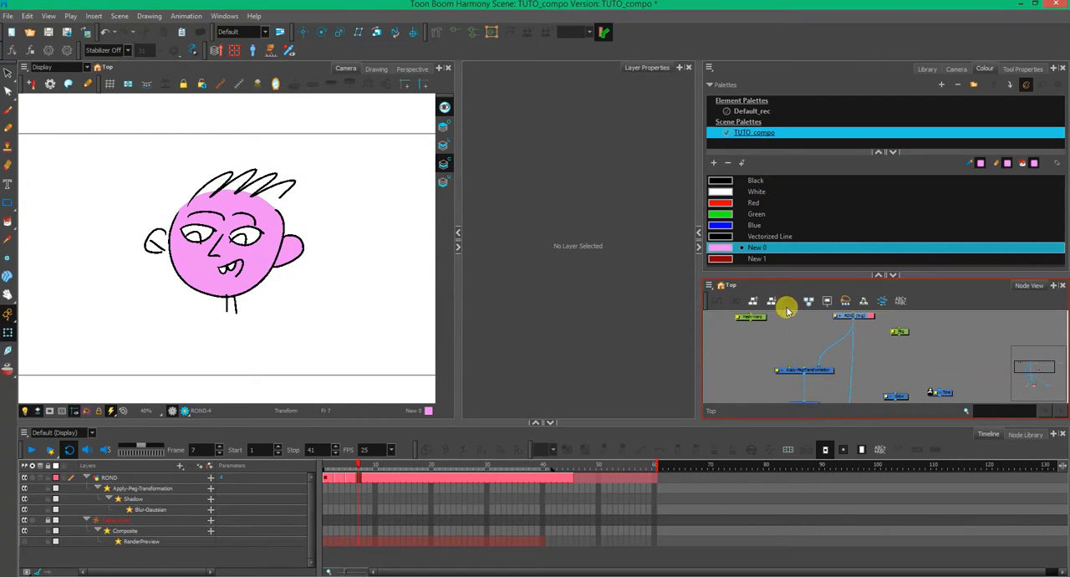
pyautogui.moveTo(786, 344)
pyautogui.mouseDown()
pyautogui.moveTo(761, 353)
pyautogui.moveTo(756, 373)
pyautogui.moveTo(793, 364)
pyautogui.moveTo(774, 351)
pyautogui.moveTo(782, 360)
pyautogui.mouseUp()
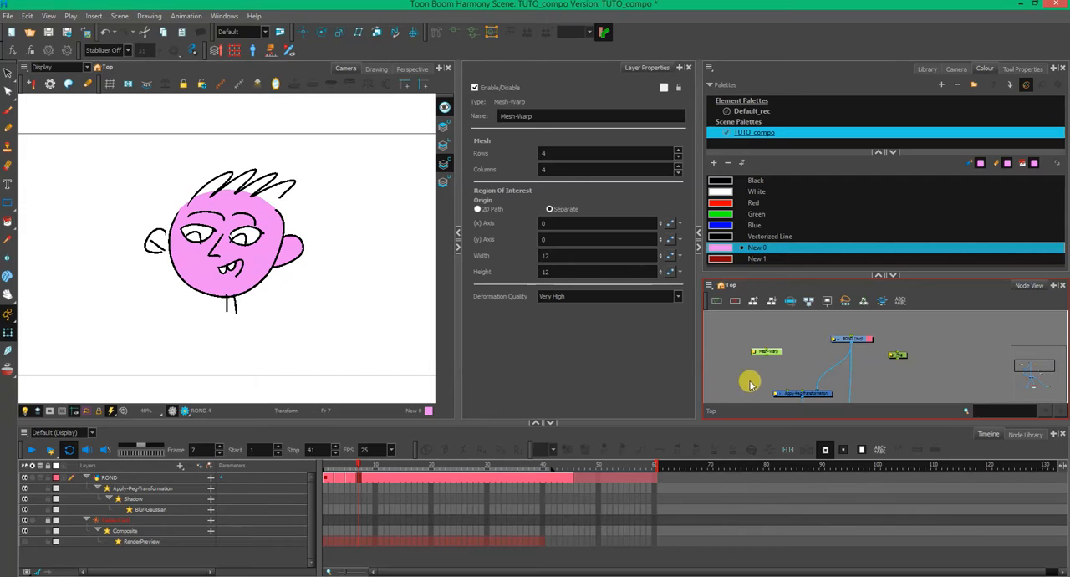
pyautogui.scroll(-2, 310, 306)
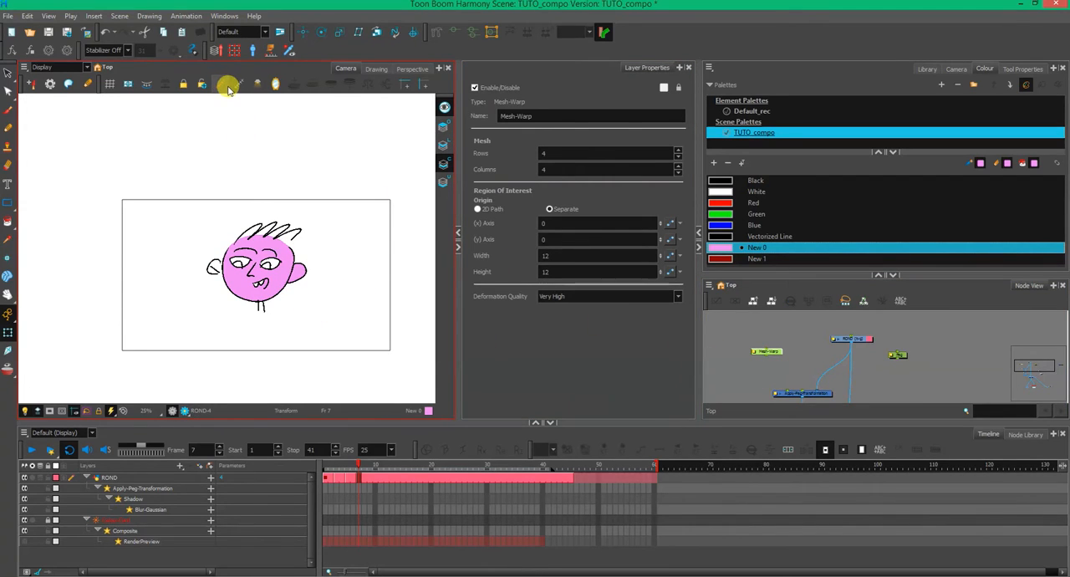
pyautogui.click(777, 371)
pyautogui.moveTo(801, 369); pyautogui.dragTo(752, 365)
pyautogui.moveTo(844, 341); pyautogui.dragTo(881, 378)
pyautogui.click(719, 339)
pyautogui.click(822, 363)
pyautogui.moveTo(821, 345); pyautogui.dragTo(826, 380)
pyautogui.moveTo(814, 344); pyautogui.dragTo(795, 360)
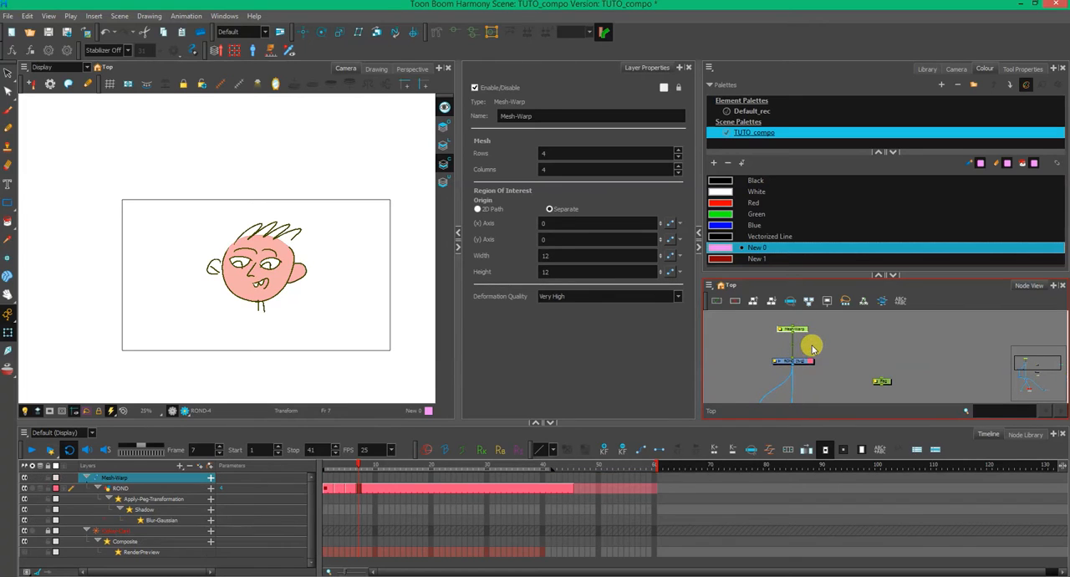
# - Show the Mesh-Warp node's deformation controls in the camera and raise the middle point of the grid's top edge
pyautogui.click(816, 343)
pyautogui.click(793, 329)
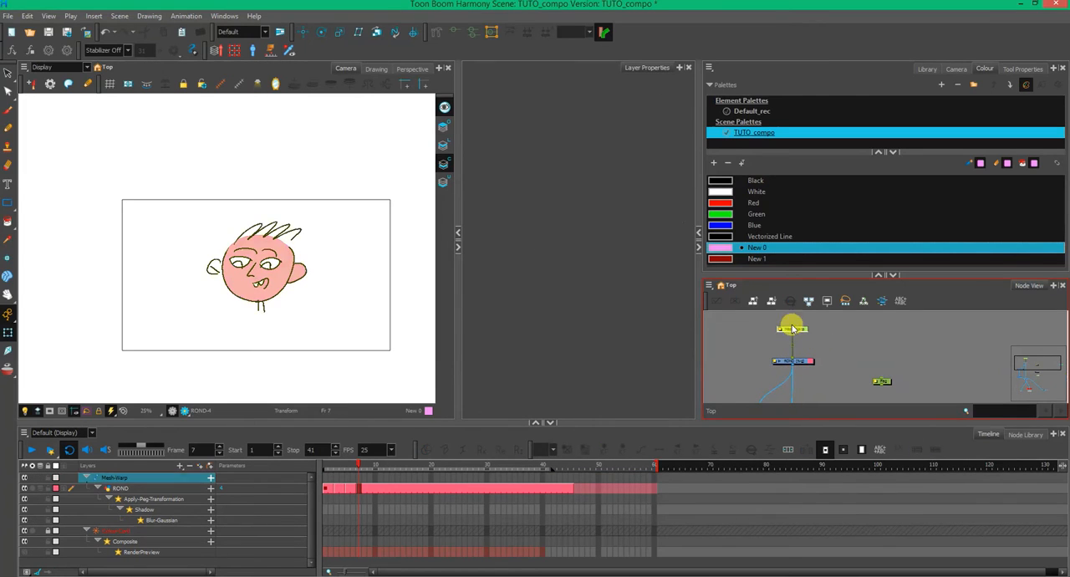
pyautogui.click(220, 85)
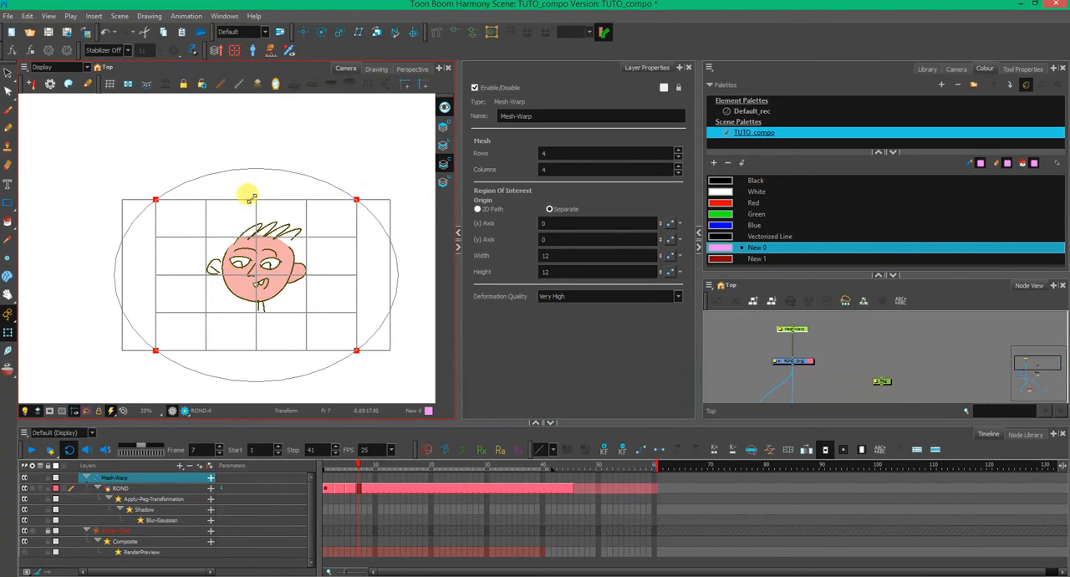
pyautogui.moveTo(259, 201); pyautogui.dragTo(261, 186)
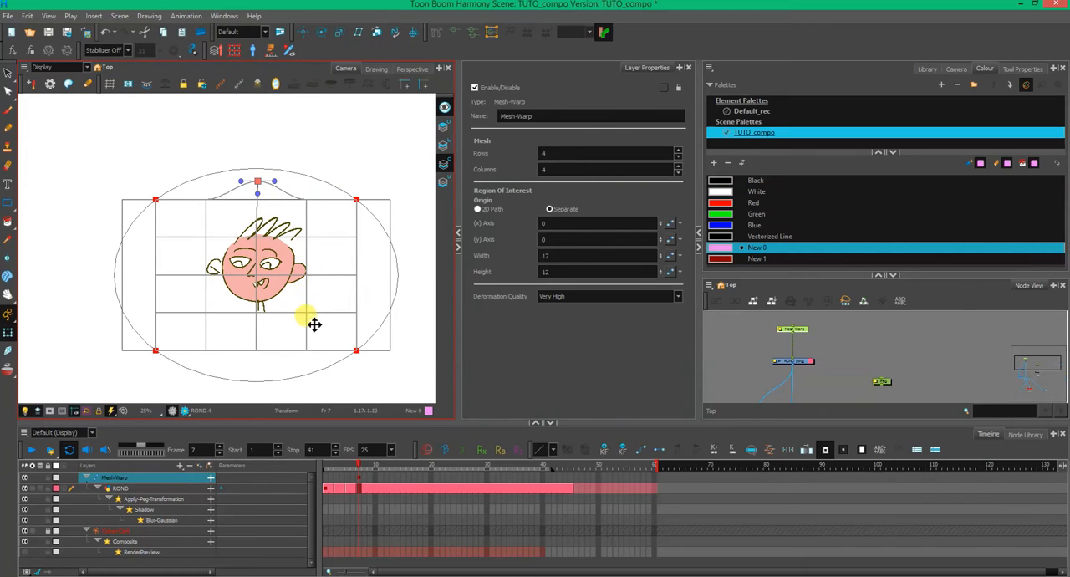
# - Bulge the right part of the Mesh-Warp grid's top edge upward and stretch the face vertically with the grid's middle points
pyautogui.click(745, 364)
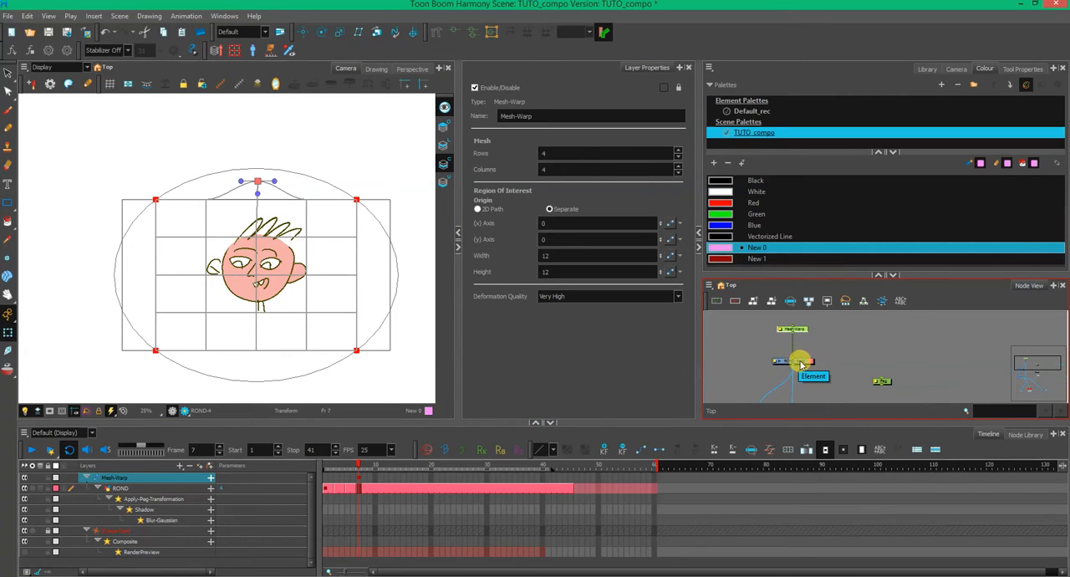
pyautogui.click(796, 360)
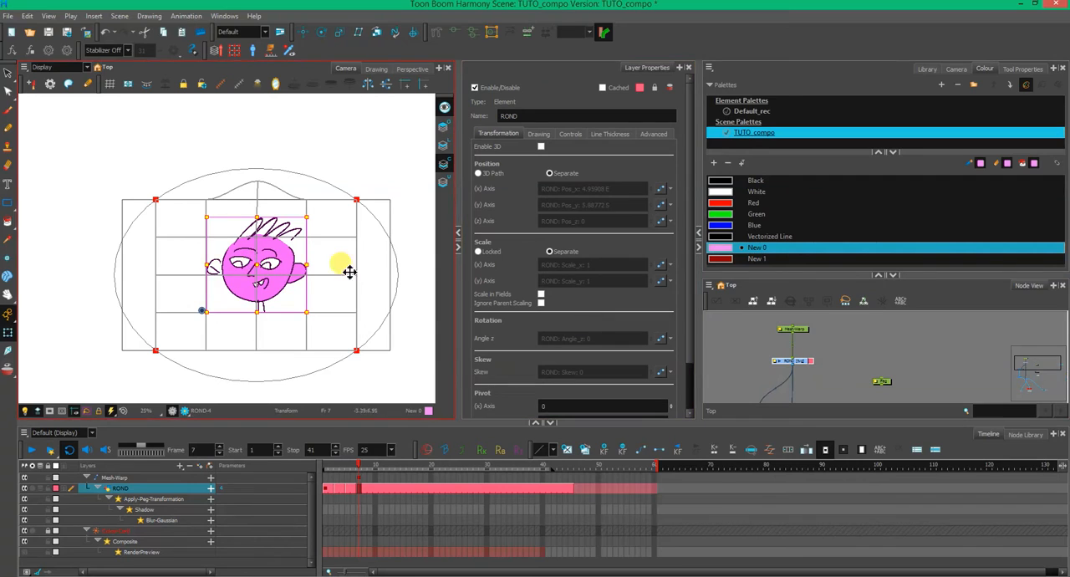
pyautogui.click(791, 328)
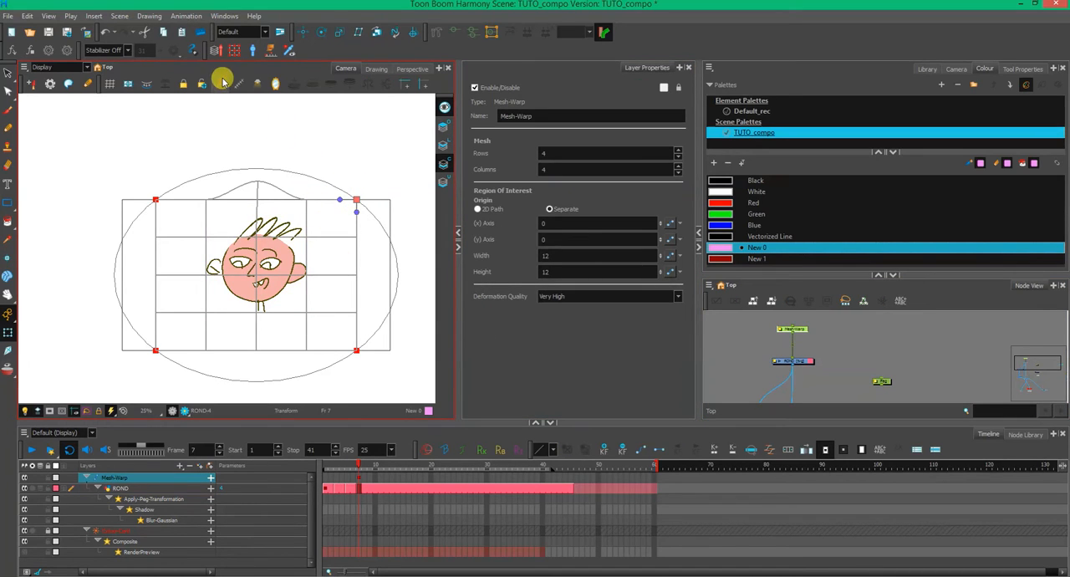
pyautogui.moveTo(356, 211); pyautogui.dragTo(344, 170)
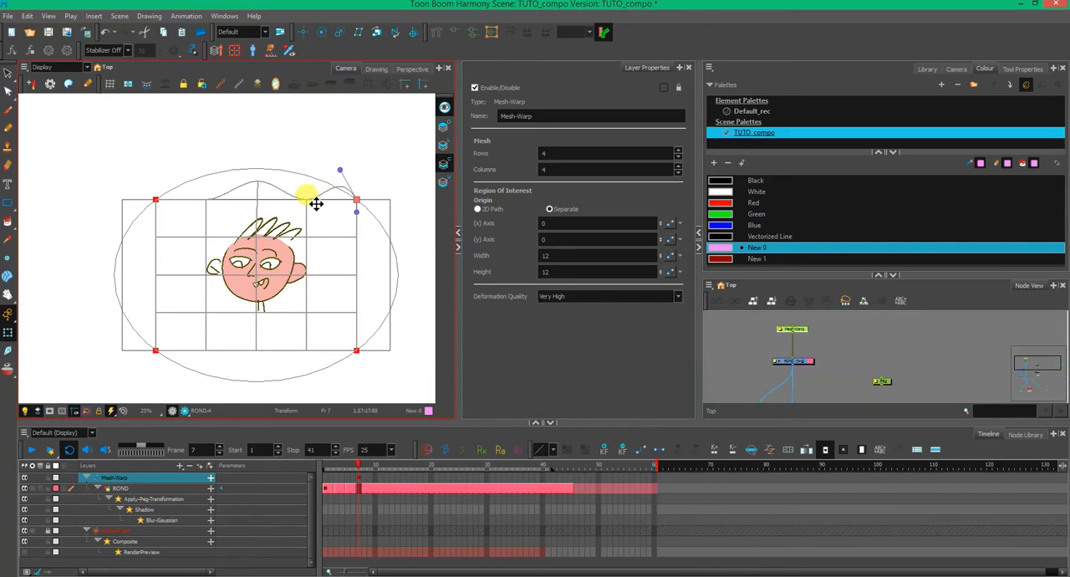
pyautogui.click(311, 200)
pyautogui.moveTo(311, 203); pyautogui.dragTo(311, 157)
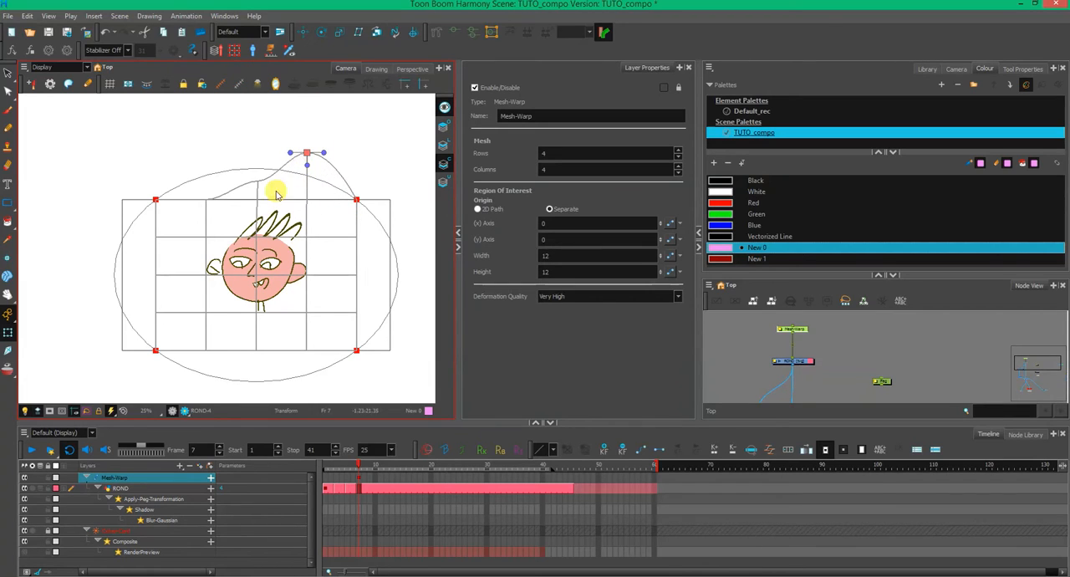
pyautogui.moveTo(261, 241); pyautogui.dragTo(265, 225)
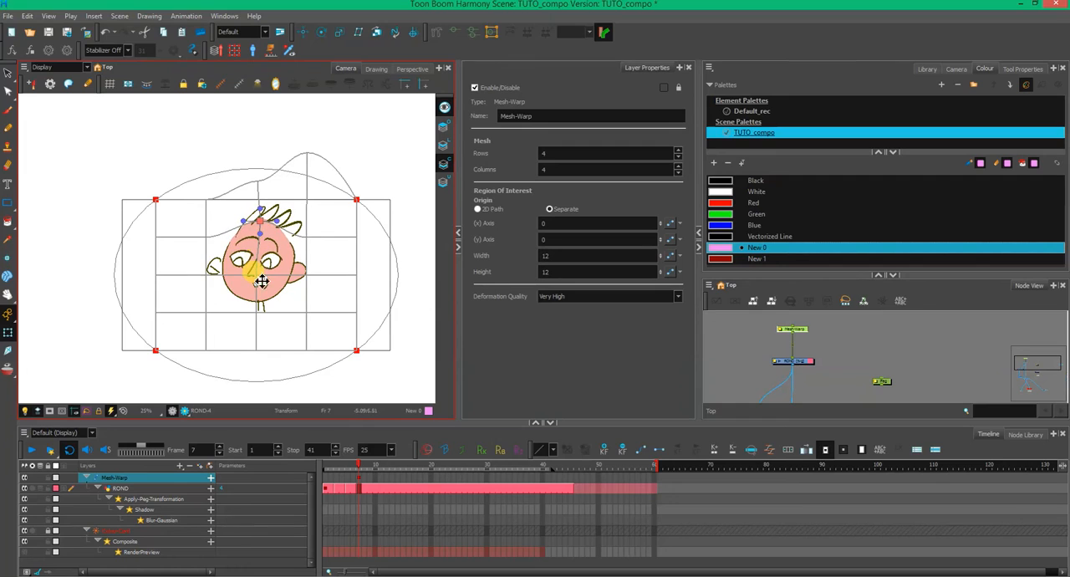
pyautogui.moveTo(262, 284)
pyautogui.mouseDown()
pyautogui.moveTo(248, 335)
pyautogui.moveTo(306, 315)
pyautogui.moveTo(311, 330)
pyautogui.moveTo(292, 331)
pyautogui.mouseUp()
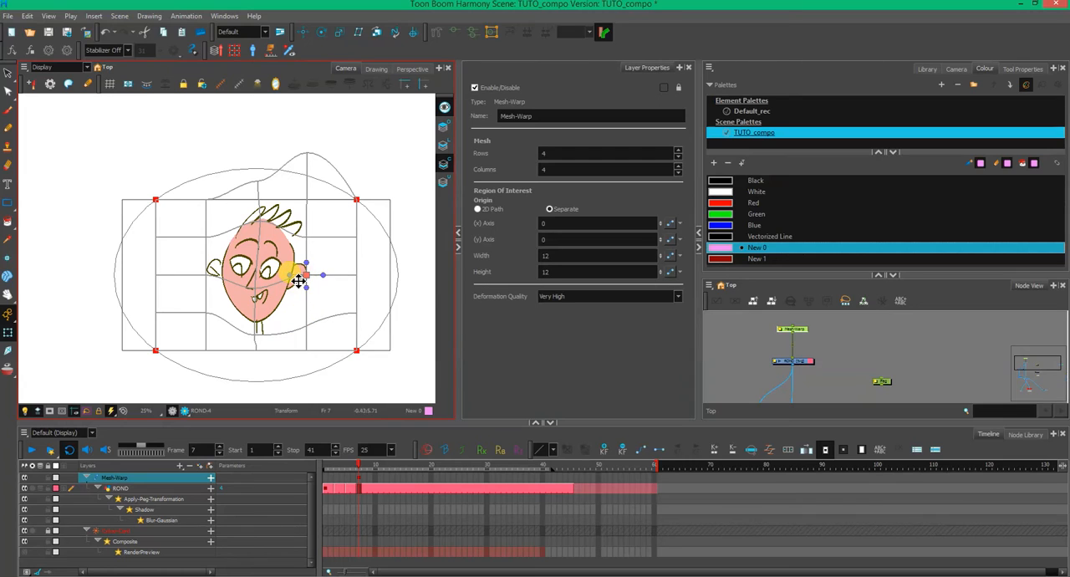
# - Widen the warped face by moving the mesh points on both sides of it outward, and select the ROND drawing node
pyautogui.moveTo(291, 277); pyautogui.dragTo(322, 277)
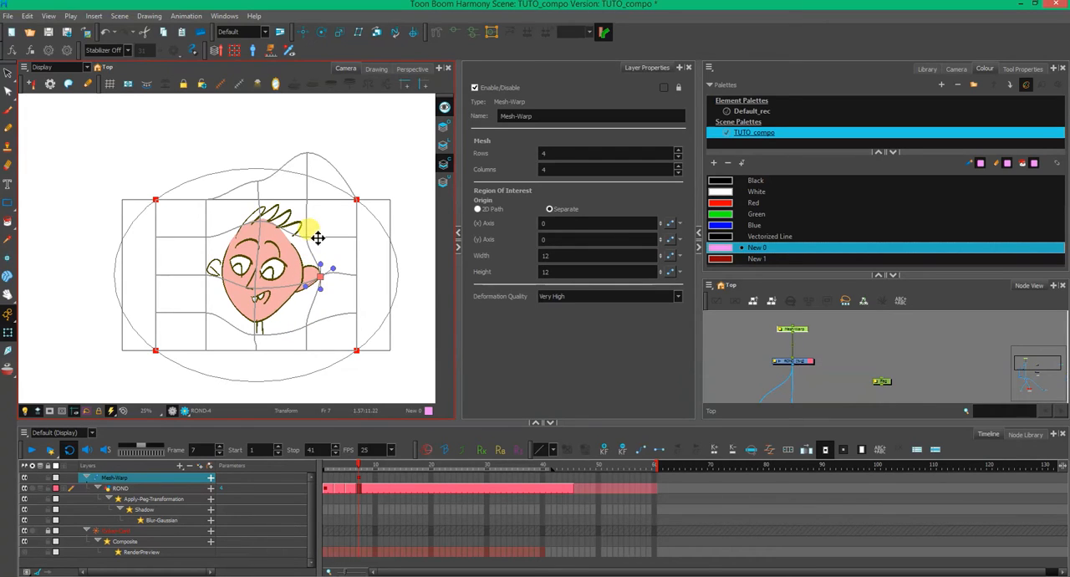
pyautogui.moveTo(307, 237); pyautogui.dragTo(319, 232)
pyautogui.click(205, 237)
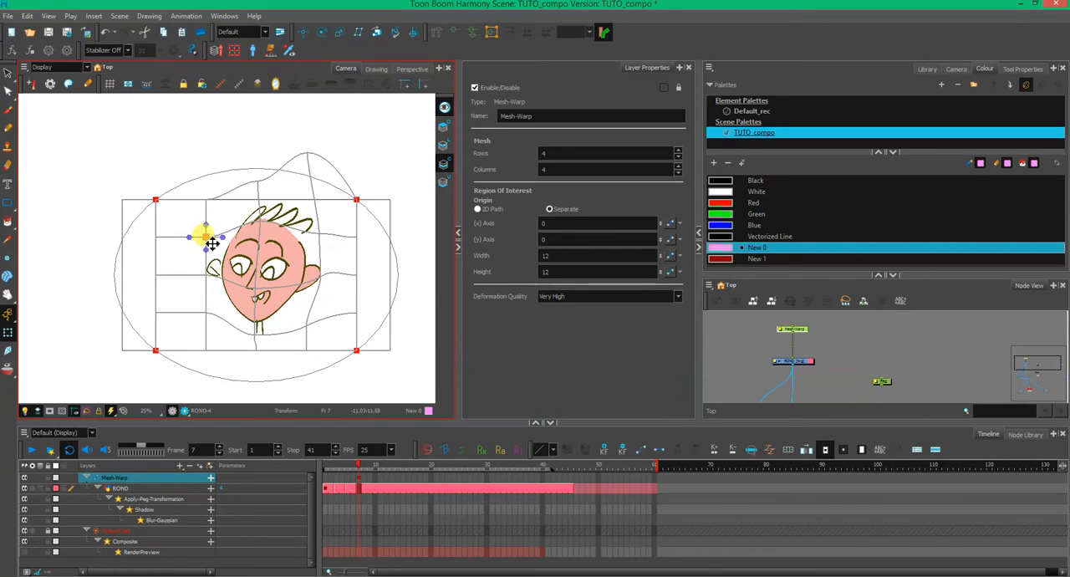
pyautogui.moveTo(213, 242); pyautogui.dragTo(200, 242)
pyautogui.moveTo(212, 318); pyautogui.dragTo(205, 322)
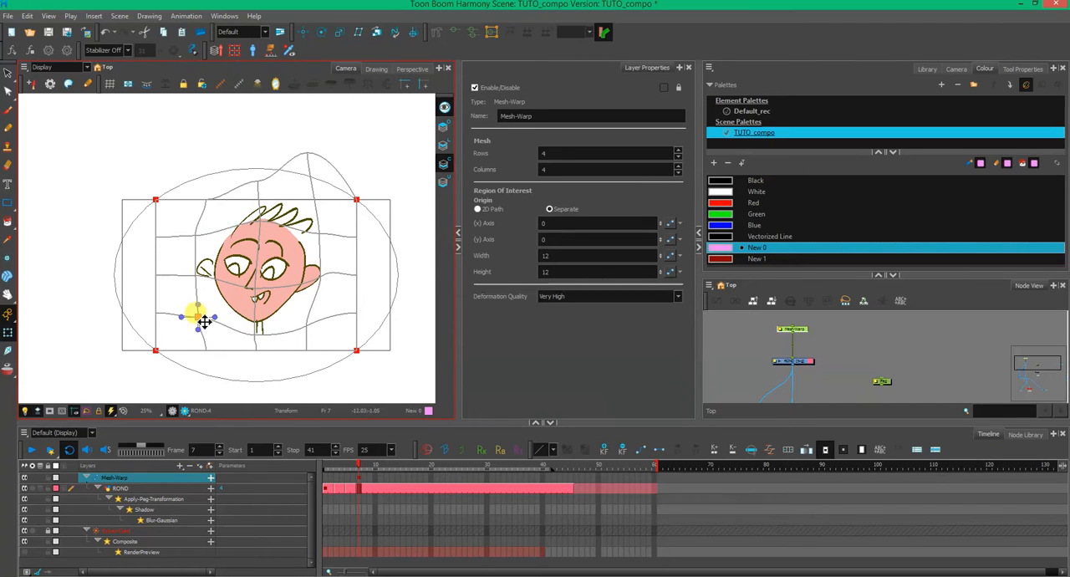
pyautogui.click(748, 351)
pyautogui.click(790, 361)
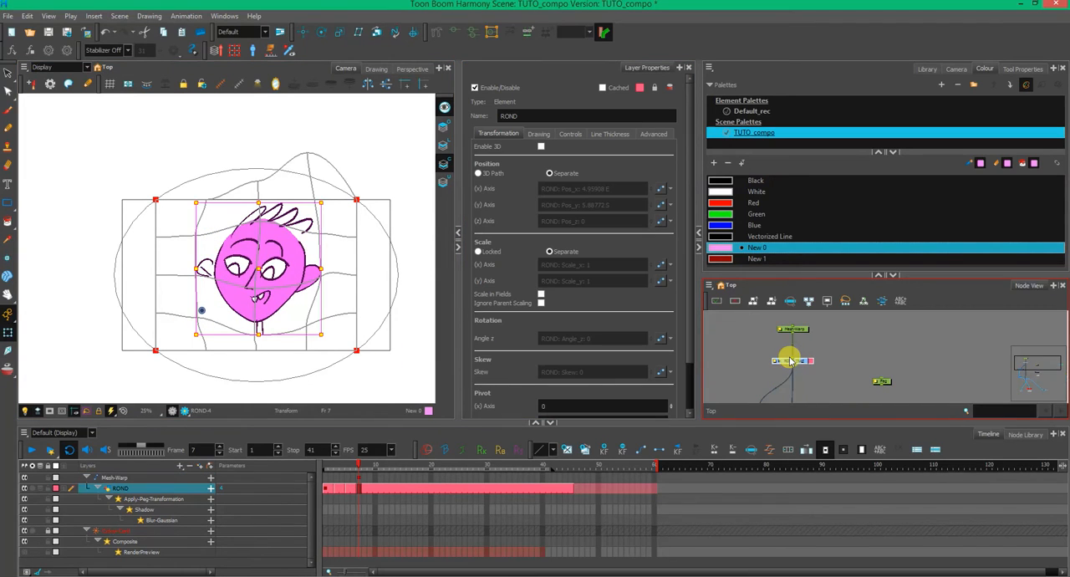
# - Move the ROND drawing slightly inside the Mesh-Warp grid so the face deforms differently
pyautogui.moveTo(251, 272)
pyautogui.mouseDown()
pyautogui.moveTo(133, 275)
pyautogui.moveTo(381, 273)
pyautogui.moveTo(158, 264)
pyautogui.moveTo(257, 262)
pyautogui.mouseUp()
pyautogui.moveTo(322, 264)
pyautogui.mouseDown()
pyautogui.moveTo(376, 264)
pyautogui.moveTo(171, 270)
pyautogui.moveTo(368, 264)
pyautogui.moveTo(185, 251)
pyautogui.moveTo(287, 220)
pyautogui.moveTo(296, 206)
pyautogui.moveTo(281, 299)
pyautogui.moveTo(332, 224)
pyautogui.moveTo(282, 250)
pyautogui.mouseUp()
pyautogui.click(817, 338)
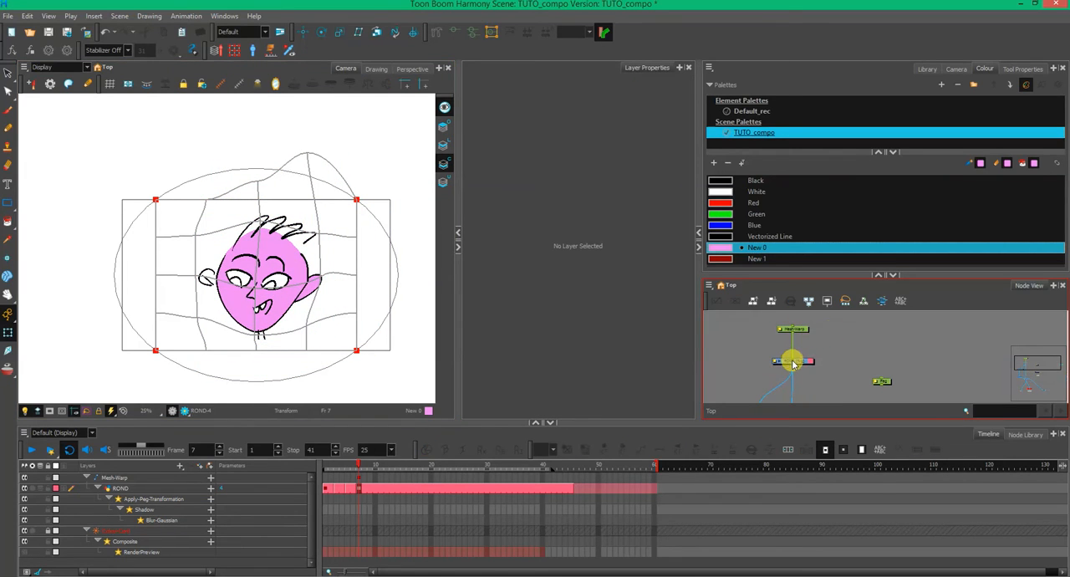
# - Disconnect the ROND drawing from the Mesh-Warp node and delete the Mesh-Warp and Peg nodes
pyautogui.moveTo(794, 361); pyautogui.dragTo(817, 338)
pyautogui.click(828, 340)
pyautogui.moveTo(886, 382); pyautogui.dragTo(883, 378)
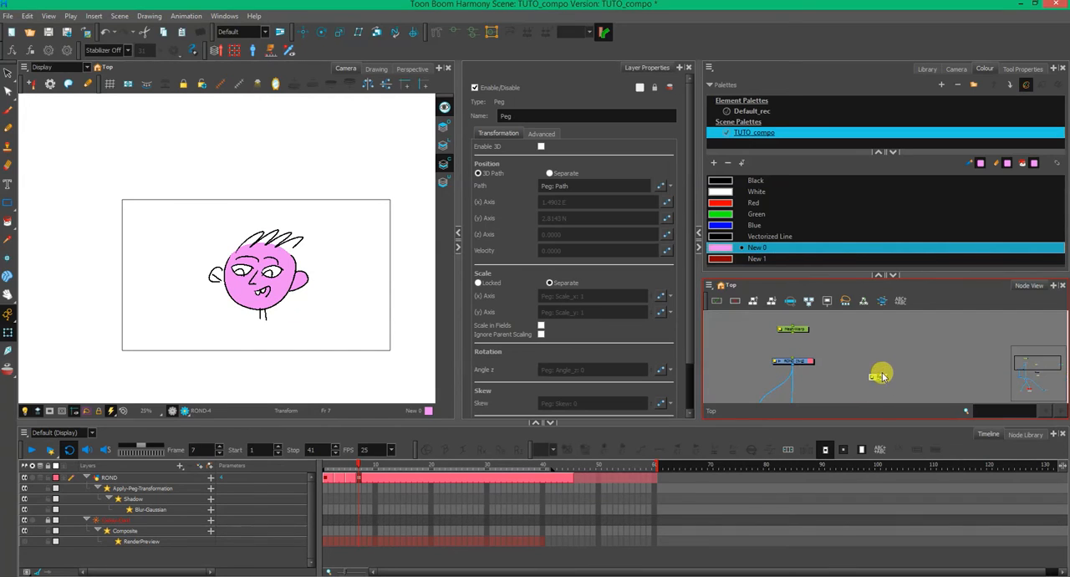
pyautogui.click(808, 339)
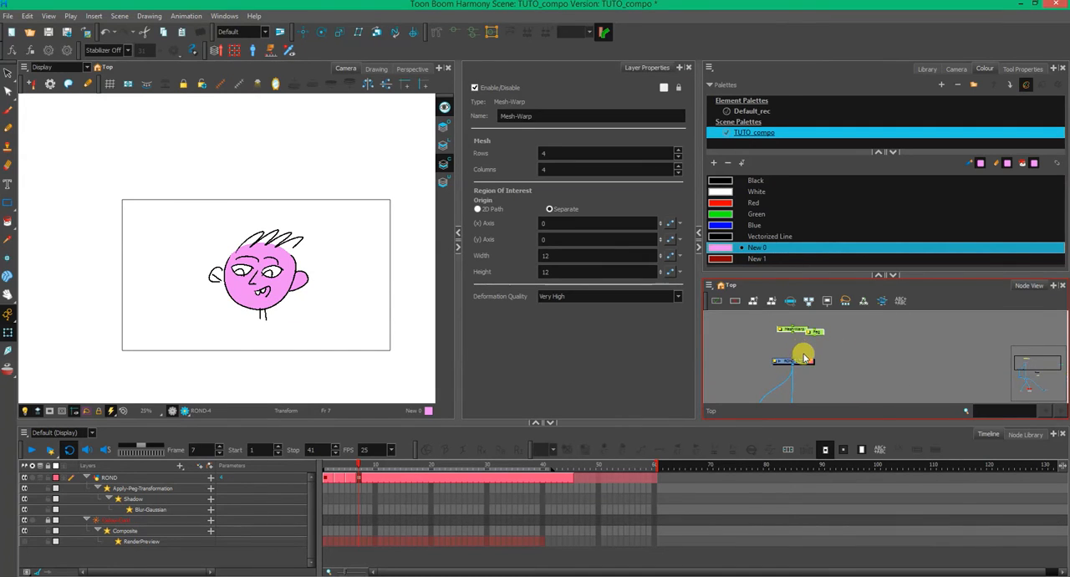
pyautogui.press('Delete')
pyautogui.moveTo(919, 279); pyautogui.dragTo(922, 246)
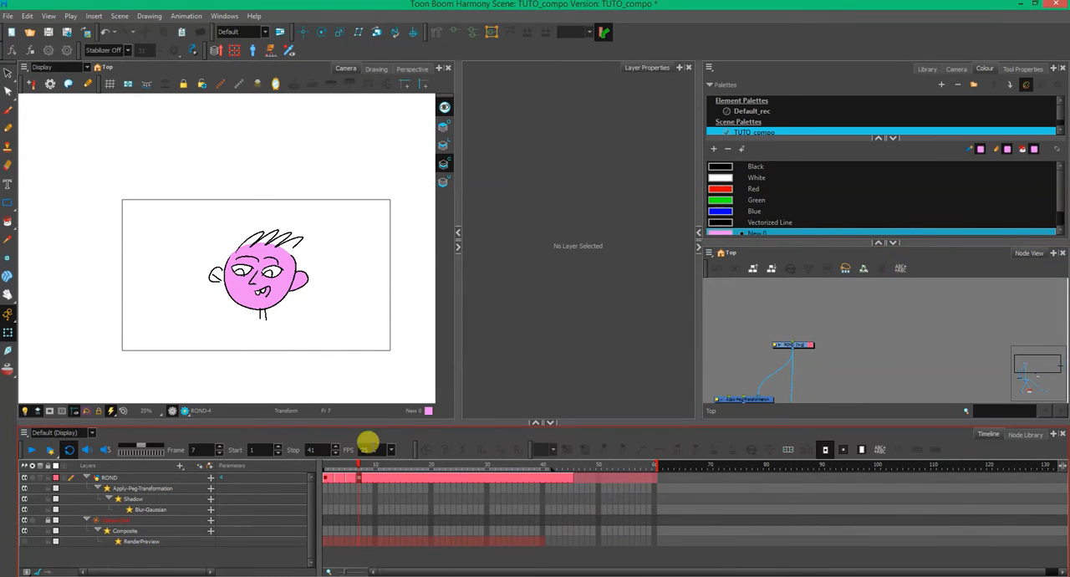
# - Return to frame 1 and show the enlarged node library with its search filter cleared
pyautogui.moveTo(358, 465); pyautogui.dragTo(321, 464)
pyautogui.moveTo(584, 421); pyautogui.dragTo(588, 379)
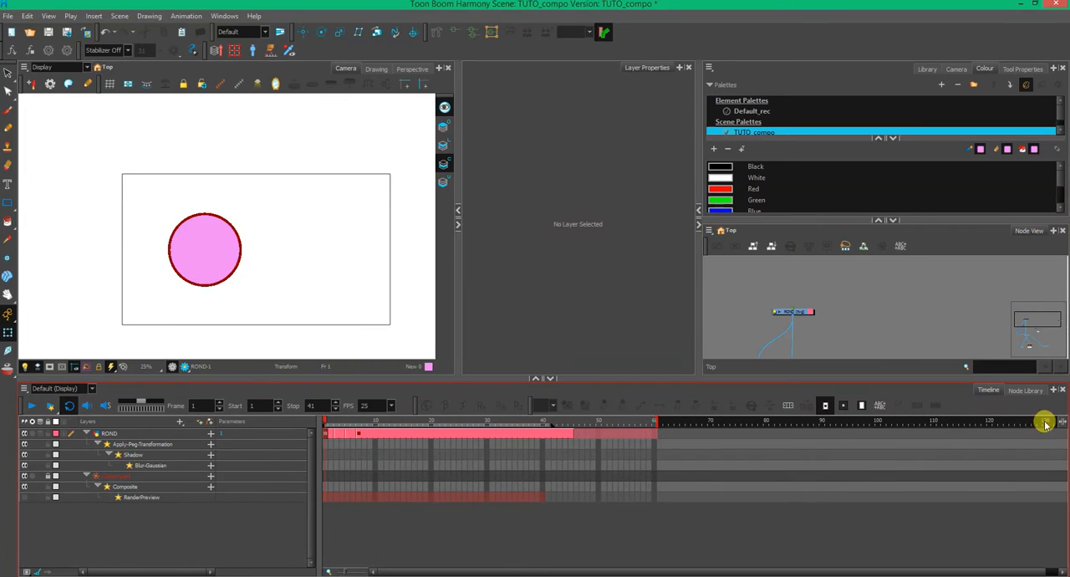
pyautogui.click(1027, 391)
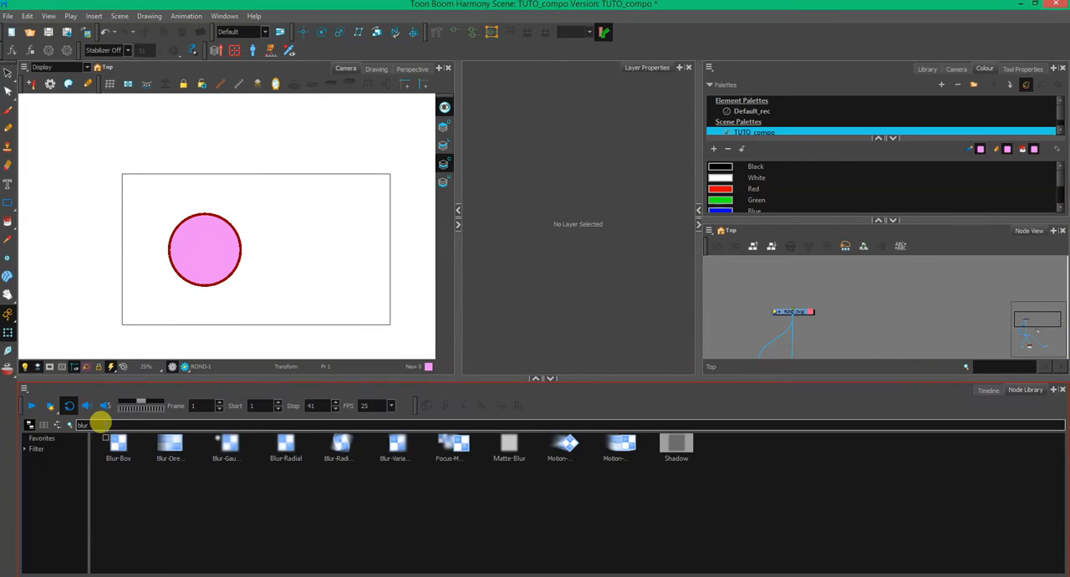
pyautogui.press('BackSpace')
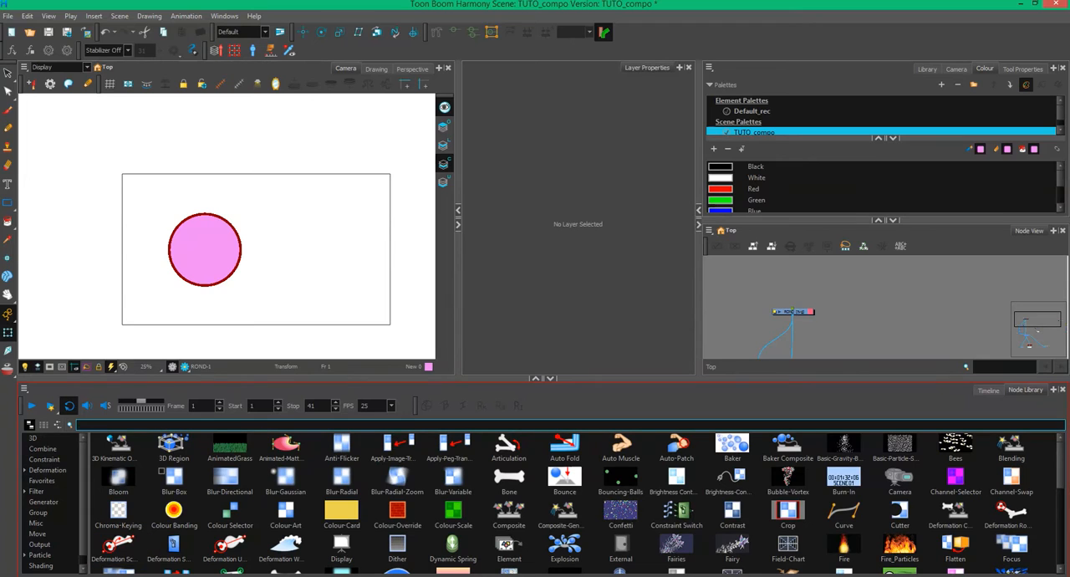
pyautogui.moveTo(444, 383); pyautogui.dragTo(437, 361)
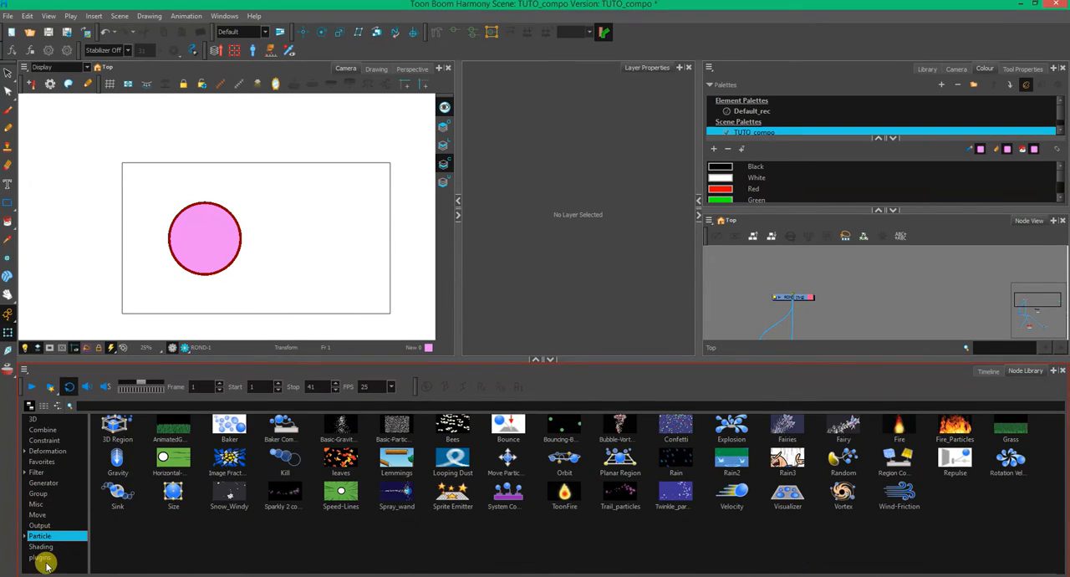
# - Look through the node library's Output, Move, Misc, Group and Generator categories and open the Shading category
pyautogui.click(56, 524)
pyautogui.press('Up')
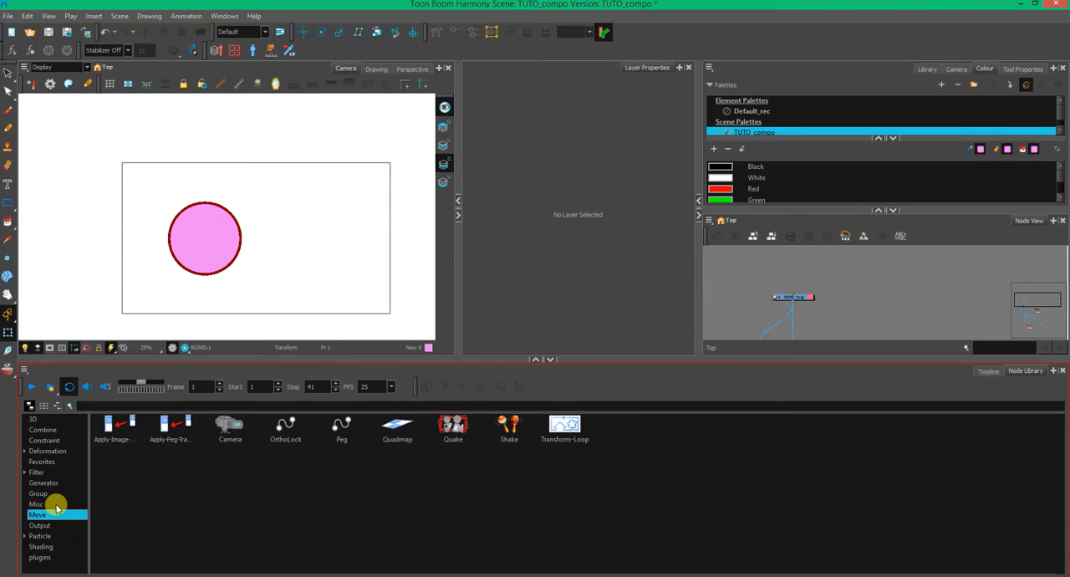
pyautogui.click(55, 505)
pyautogui.click(53, 493)
pyautogui.click(66, 484)
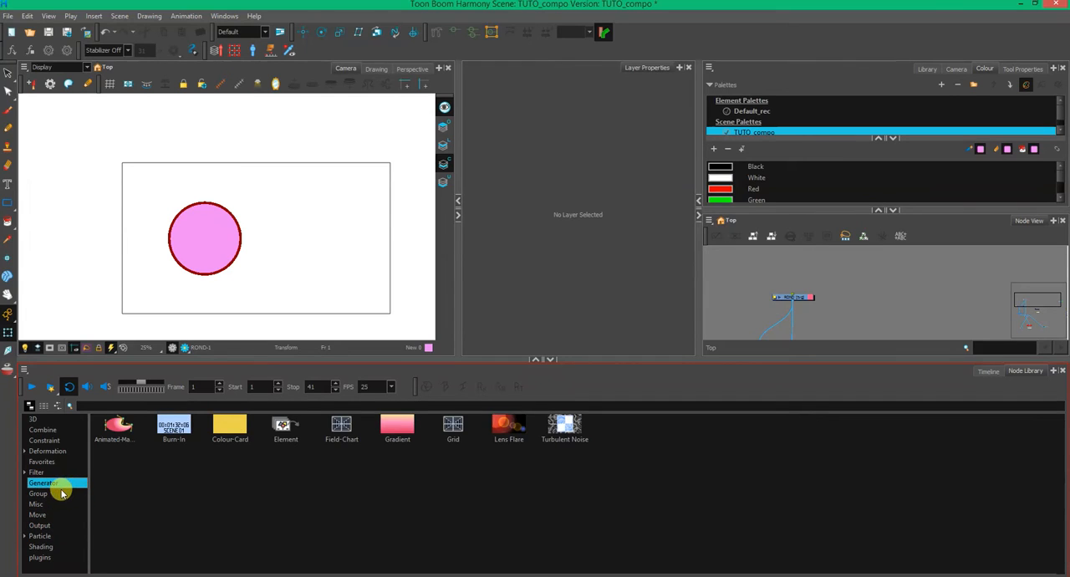
pyautogui.click(42, 547)
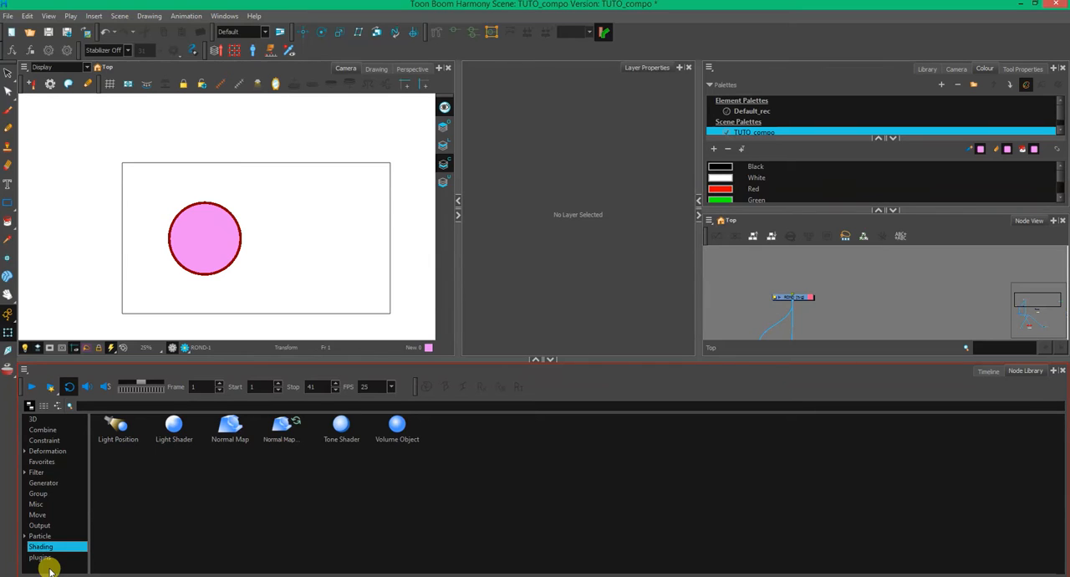
# - Enlarge the node view and delete the Apply-Peg-Transformation, Shadow and Blur-Gaussian nodes
pyautogui.click(821, 349)
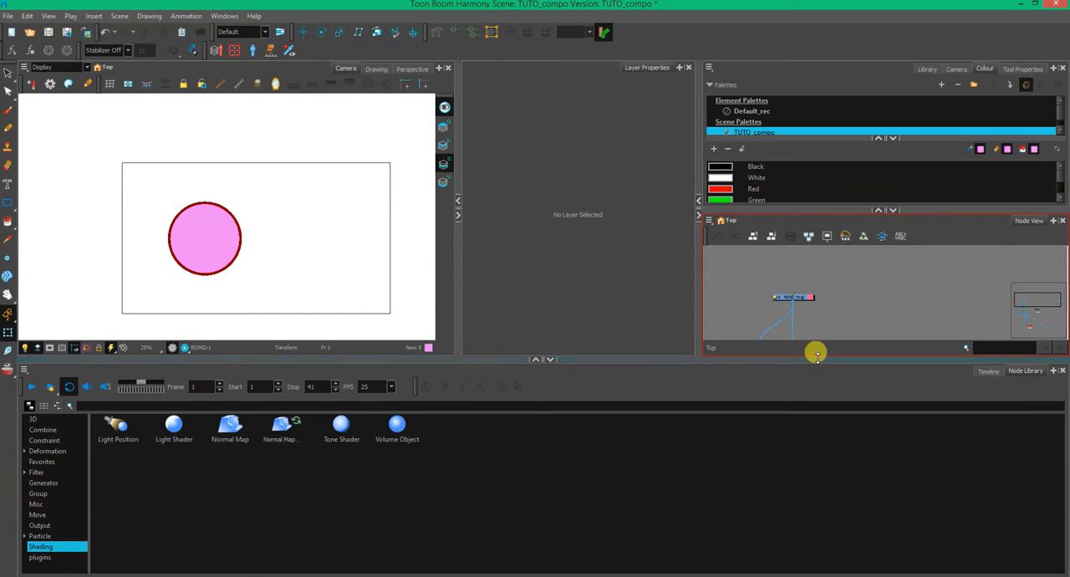
pyautogui.moveTo(817, 353); pyautogui.dragTo(817, 397)
pyautogui.moveTo(825, 235); pyautogui.dragTo(826, 186)
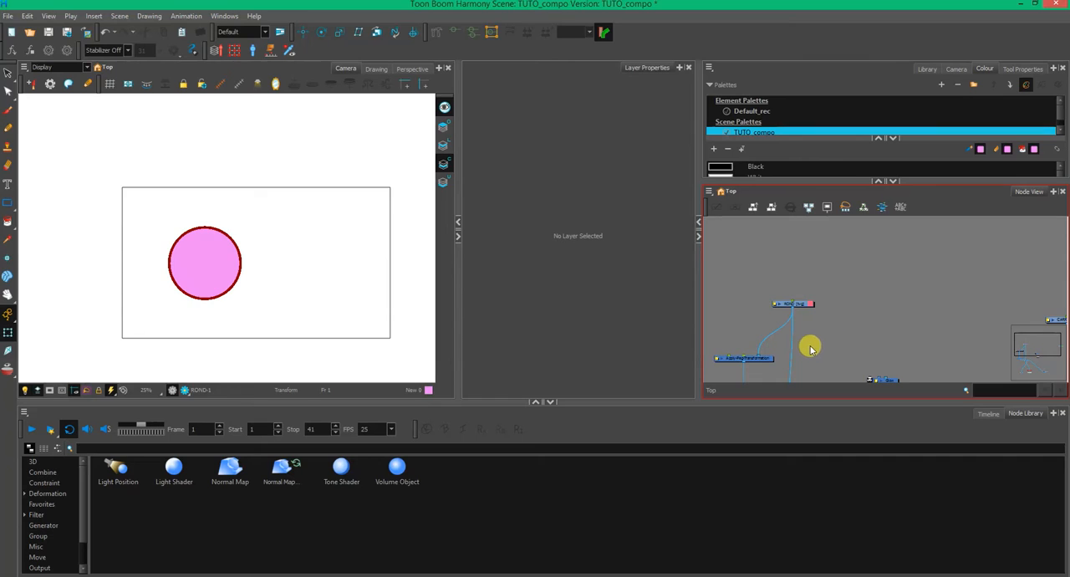
pyautogui.moveTo(698, 322); pyautogui.dragTo(667, 316)
pyautogui.moveTo(808, 340); pyautogui.dragTo(847, 322)
pyautogui.moveTo(786, 371); pyautogui.dragTo(783, 370)
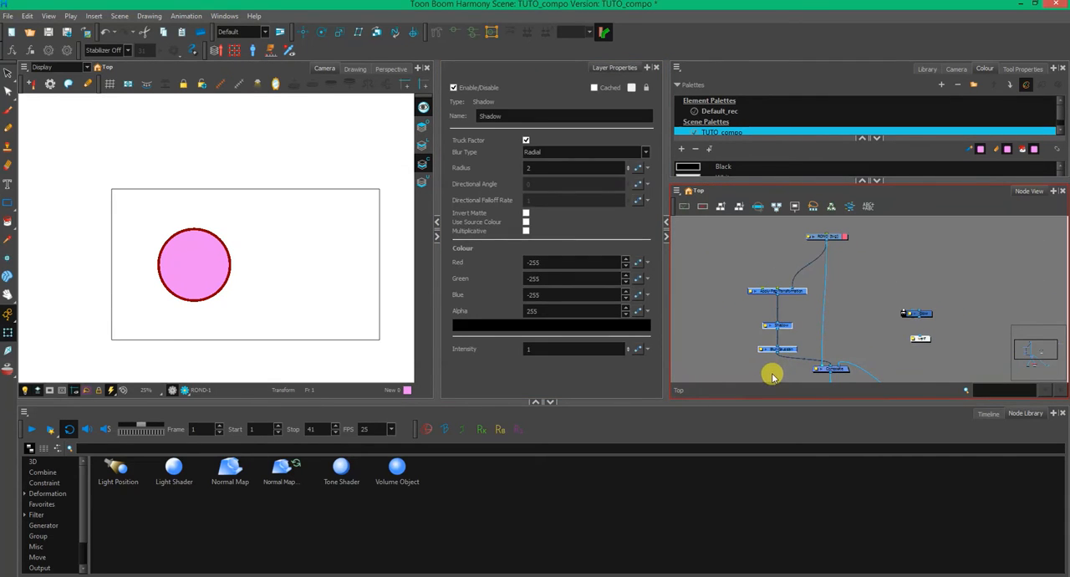
pyautogui.press('Delete')
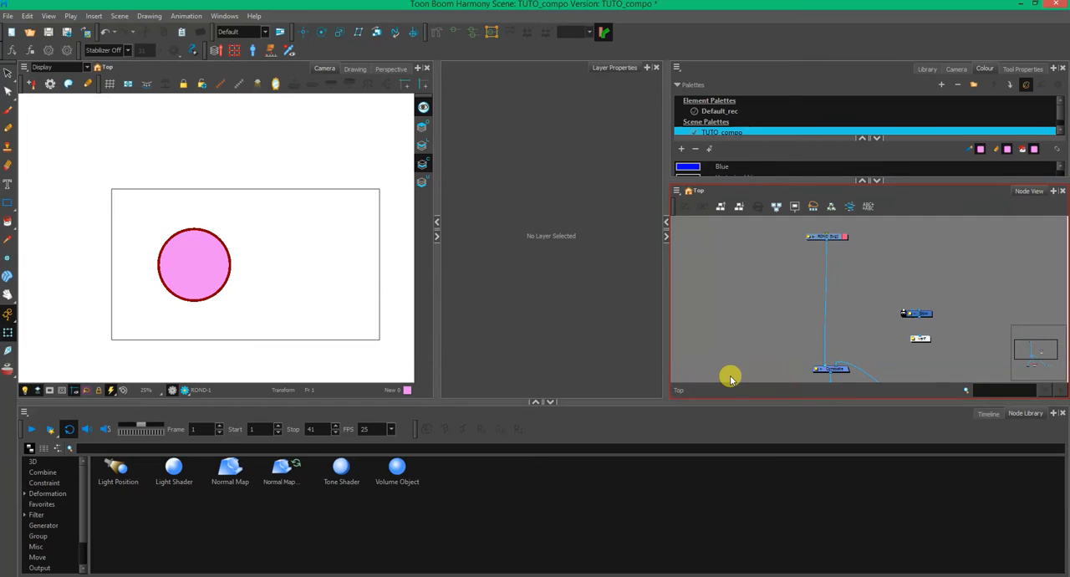
# - Add Normal-Map and Volume-Object nodes and connect the Volume-Object node below the ROND drawing
pyautogui.click(233, 473)
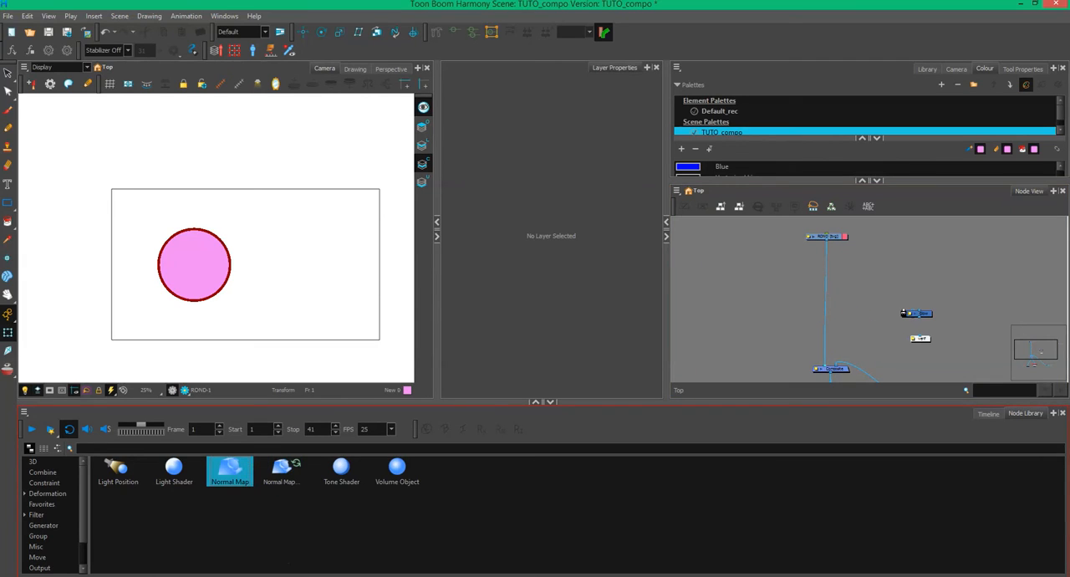
pyautogui.moveTo(240, 473); pyautogui.dragTo(536, 411)
pyautogui.moveTo(719, 278); pyautogui.dragTo(719, 281)
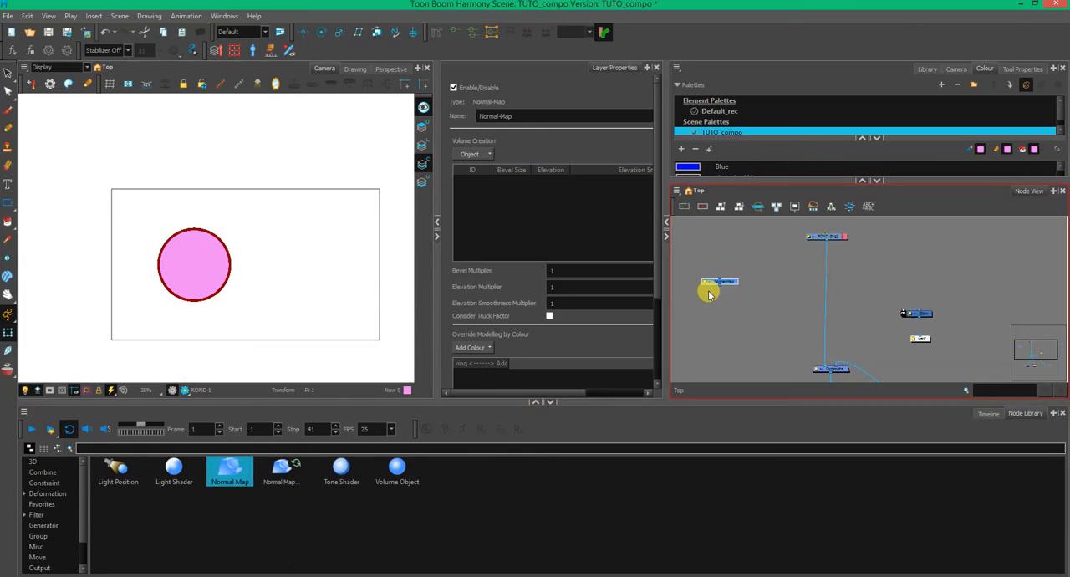
pyautogui.moveTo(388, 468); pyautogui.dragTo(770, 319)
pyautogui.moveTo(786, 263); pyautogui.dragTo(778, 275)
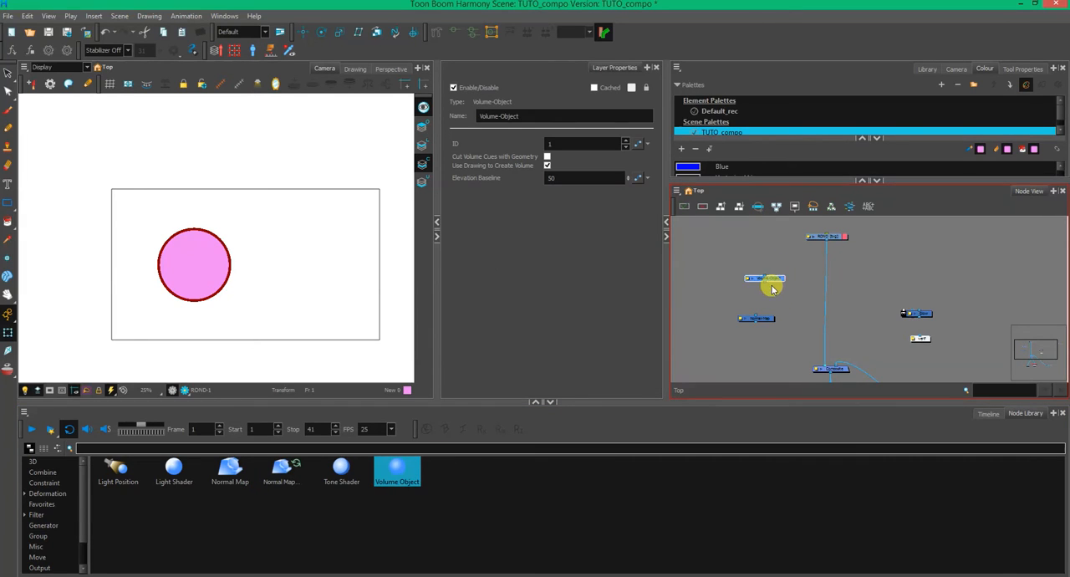
pyautogui.moveTo(787, 263)
pyautogui.mouseDown()
pyautogui.moveTo(768, 280)
pyautogui.moveTo(778, 281)
pyautogui.mouseUp()
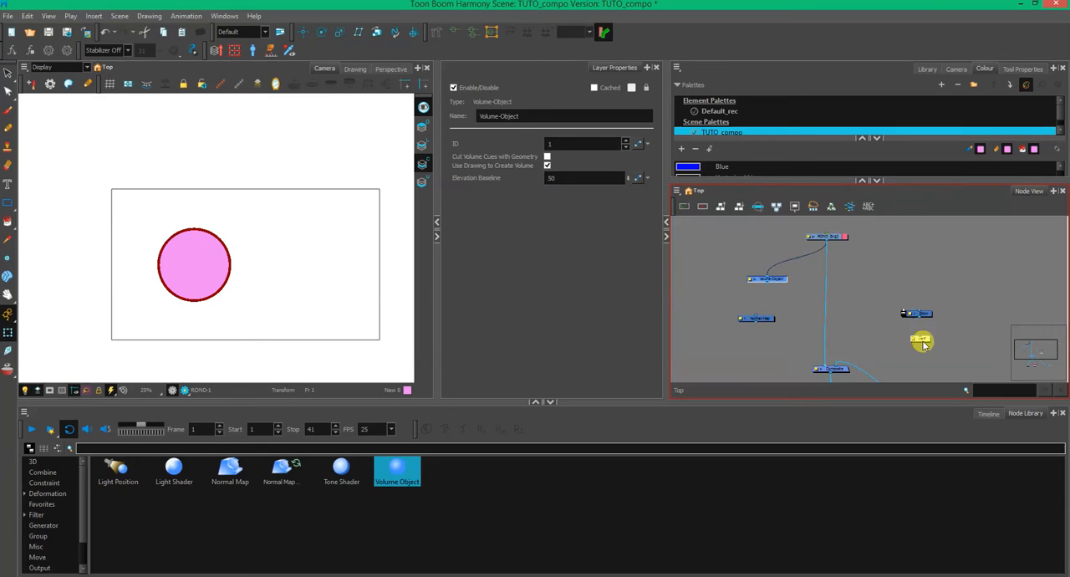
# - Connect the verif display to the Volume-Object node and preview its output rendered in the camera
pyautogui.moveTo(919, 338)
pyautogui.mouseDown()
pyautogui.moveTo(736, 308)
pyautogui.moveTo(776, 283)
pyautogui.mouseUp()
pyautogui.click(84, 67)
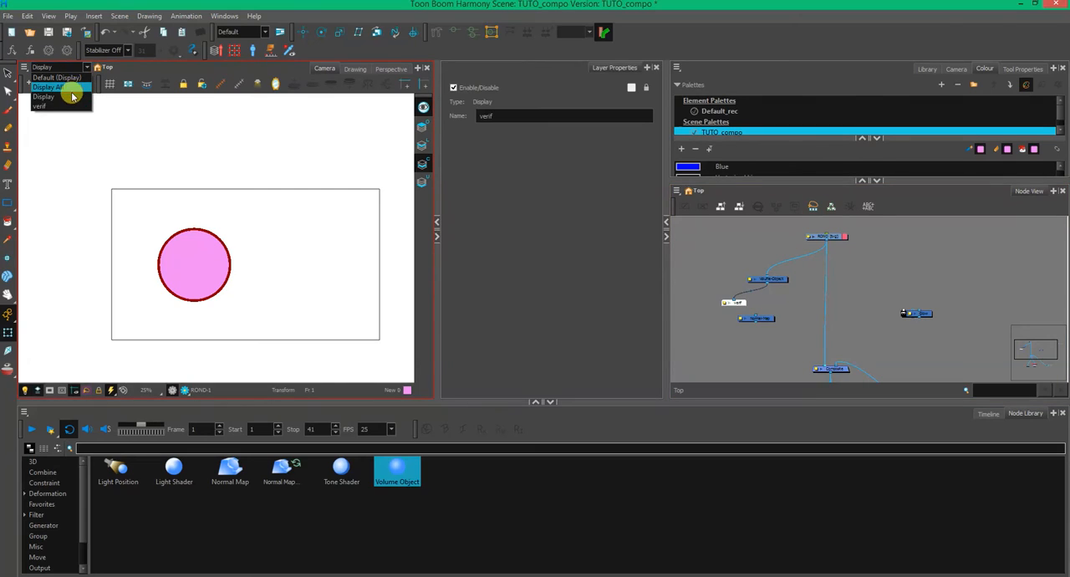
pyautogui.click(72, 107)
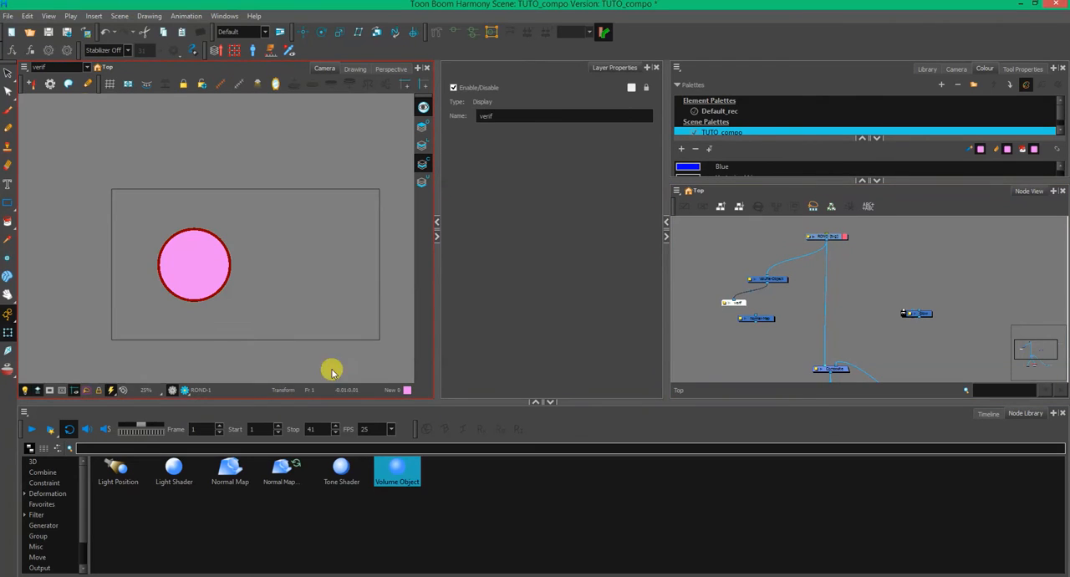
pyautogui.click(185, 390)
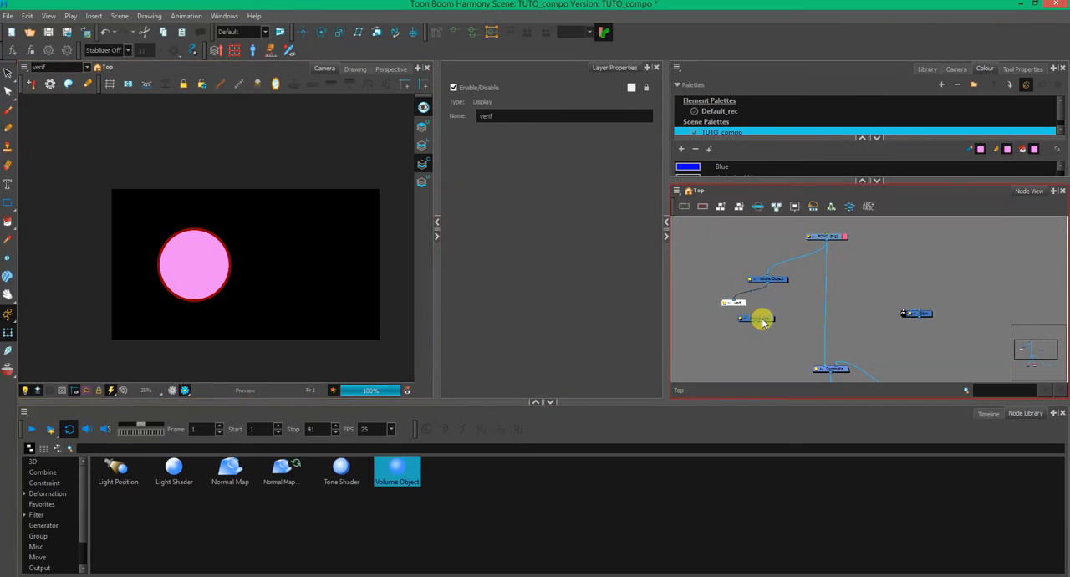
# - Connect the Normal-Map node below Volume-Object in place of the verif display and add Volume-Object to its volume creation list
pyautogui.moveTo(734, 299); pyautogui.dragTo(733, 335)
pyautogui.click(767, 281)
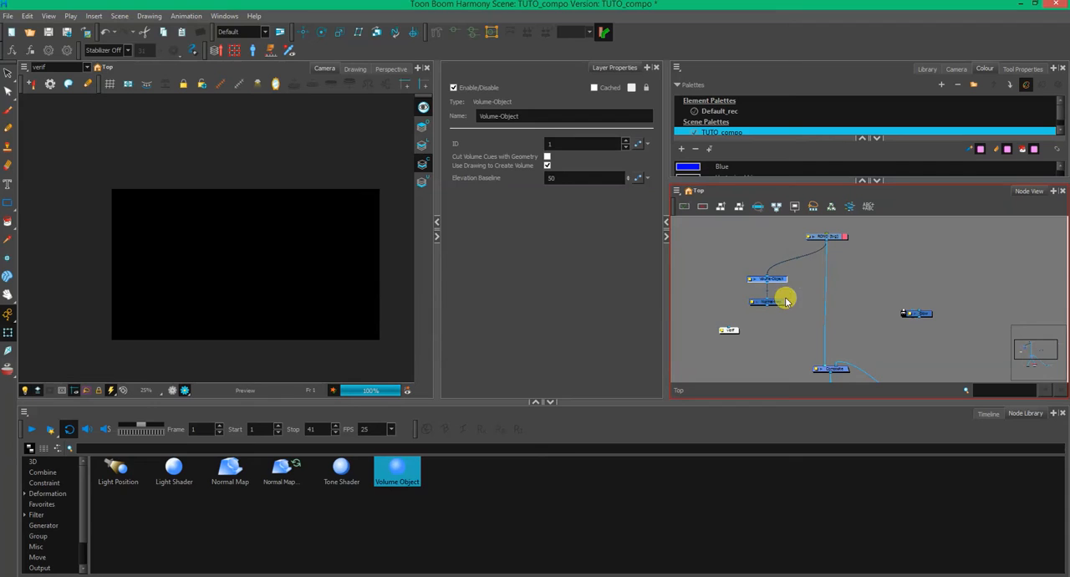
pyautogui.click(778, 305)
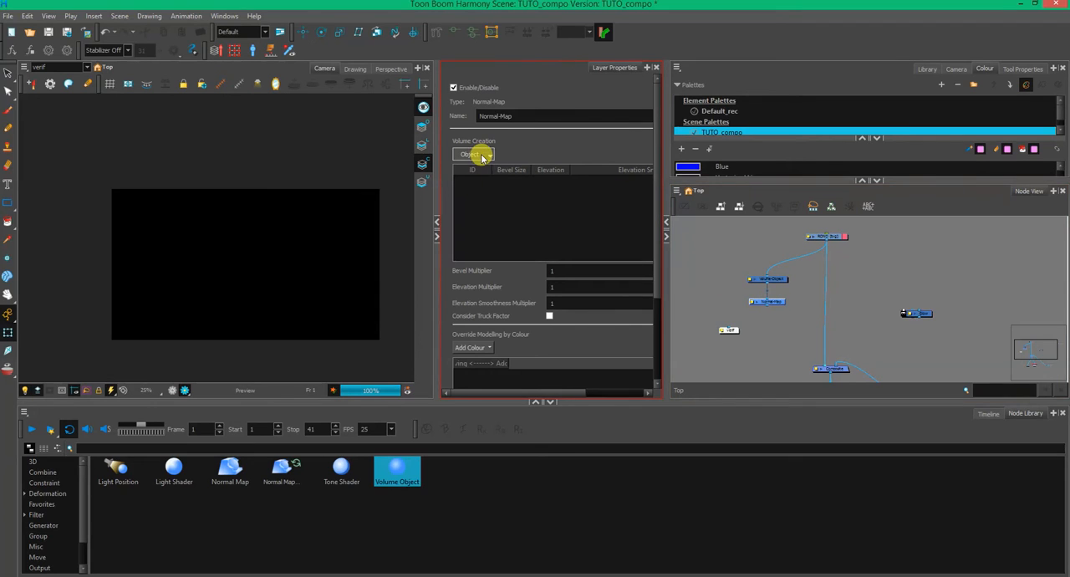
pyautogui.click(777, 279)
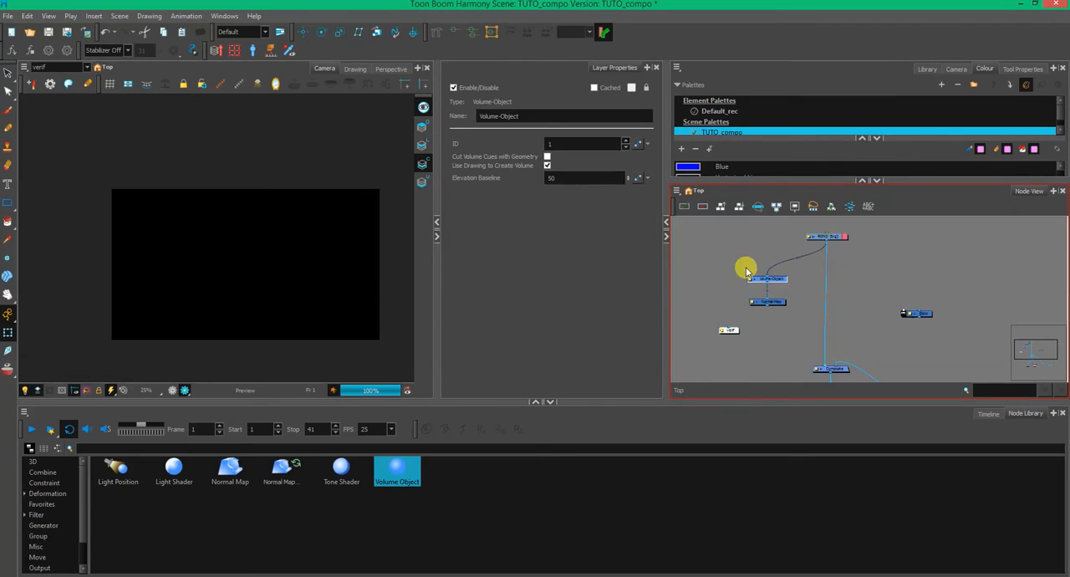
pyautogui.click(777, 303)
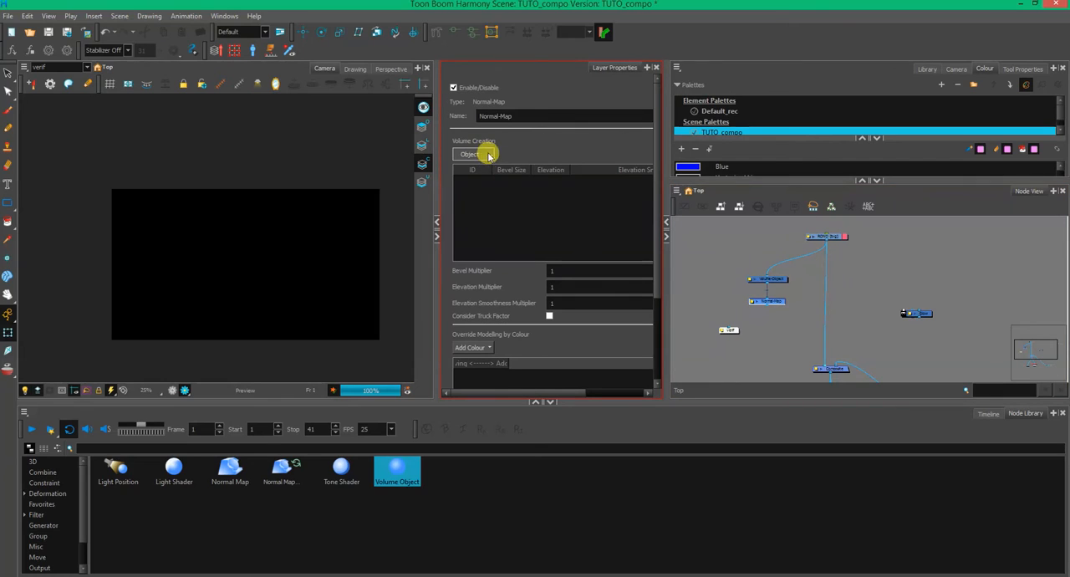
pyautogui.click(487, 156)
pyautogui.click(489, 179)
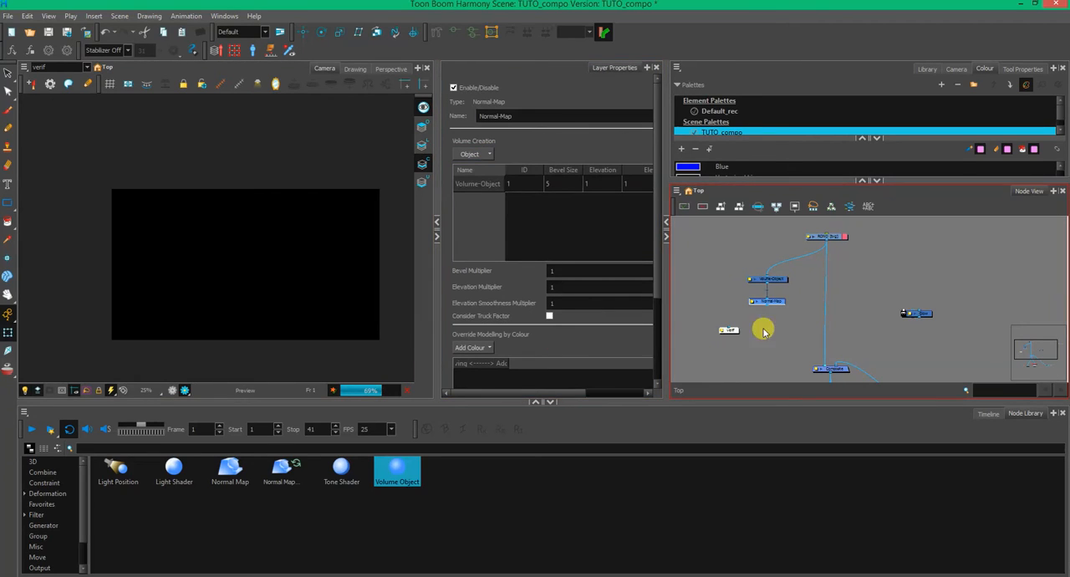
# - Connect the verif display to the Normal-Map node and examine the rendered normal map on the circle
pyautogui.click(731, 331)
pyautogui.moveTo(732, 331)
pyautogui.mouseDown()
pyautogui.moveTo(772, 323)
pyautogui.moveTo(751, 330)
pyautogui.mouseUp()
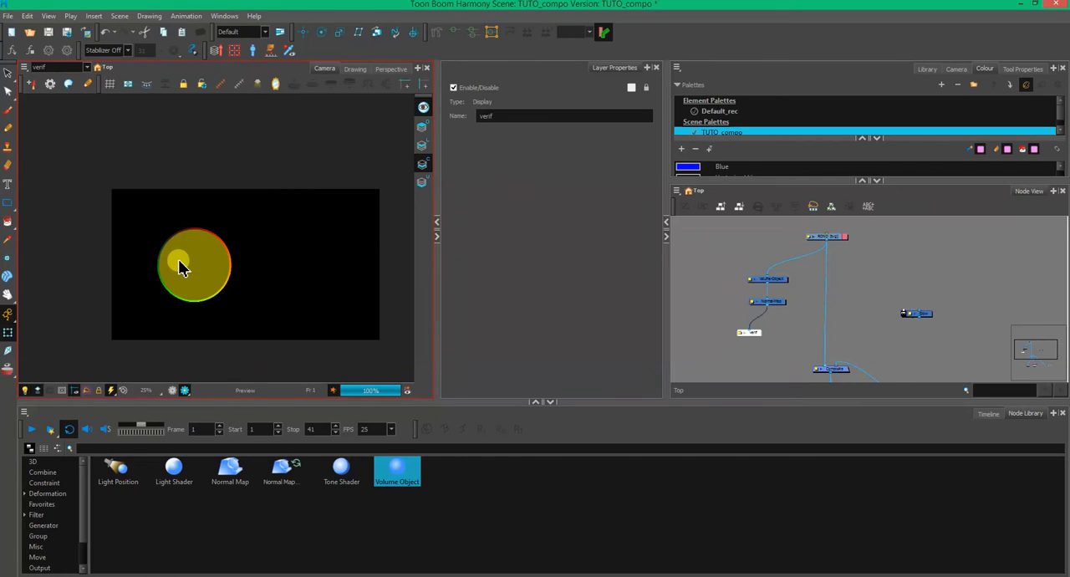
pyautogui.scroll(1, 178, 266)
pyautogui.scroll(2, 177, 265)
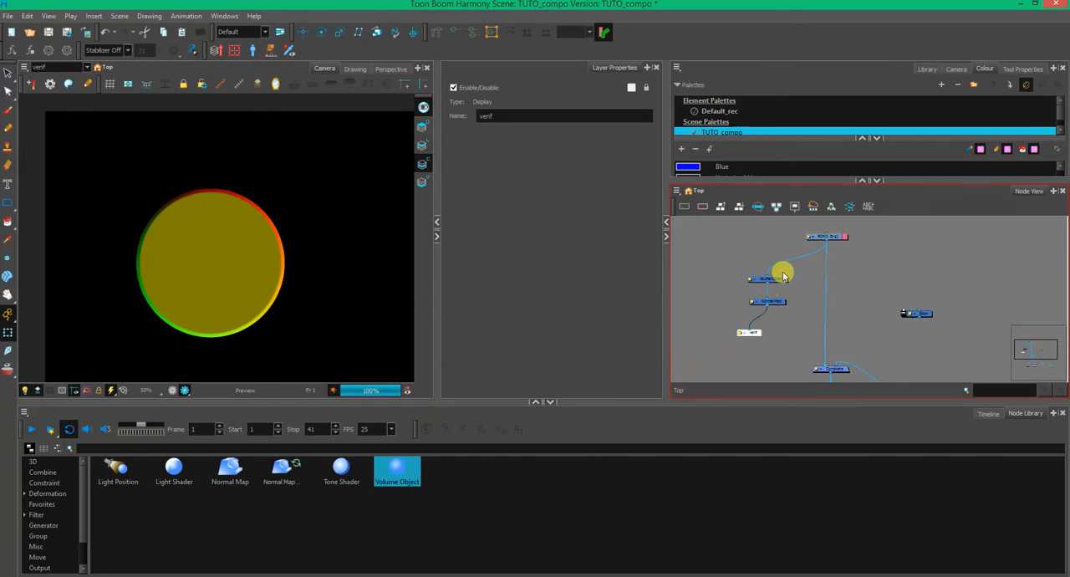
# - Show the Normal-Map node's properties and widen their area to reveal all volume creation columns
pyautogui.click(782, 305)
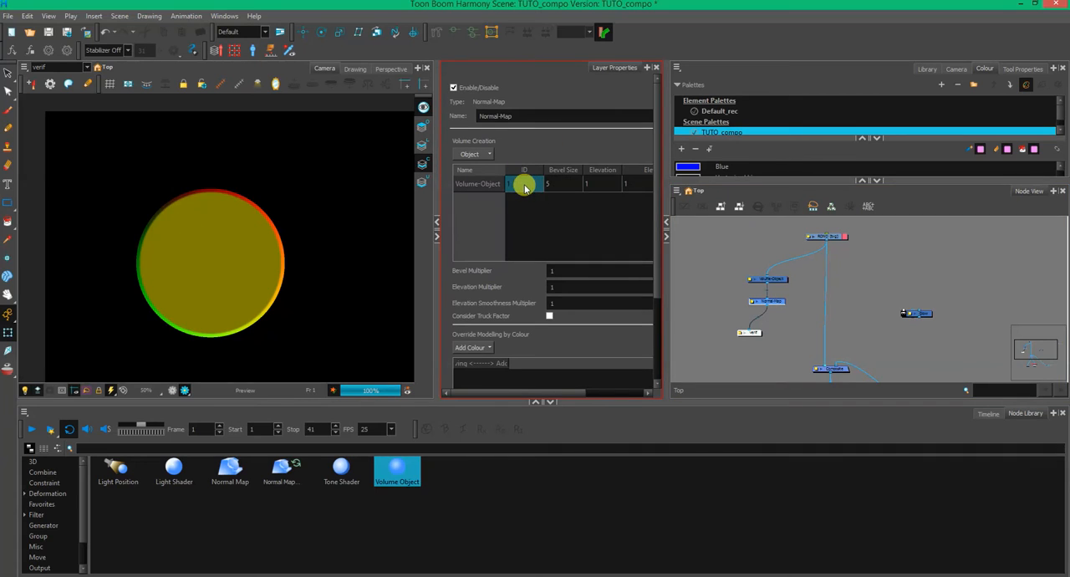
pyautogui.moveTo(661, 265); pyautogui.dragTo(733, 265)
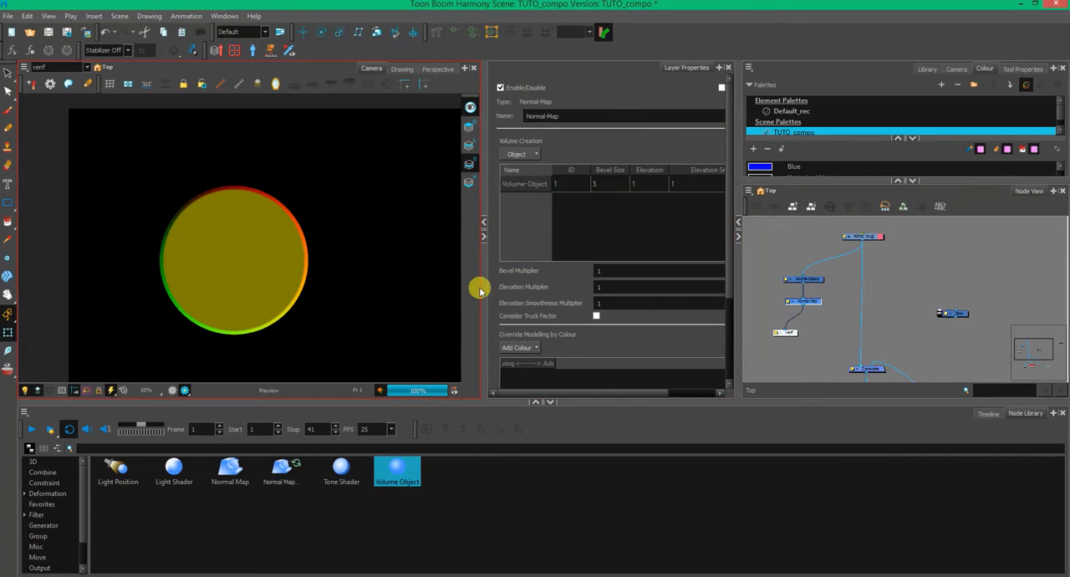
pyautogui.moveTo(477, 285); pyautogui.dragTo(392, 287)
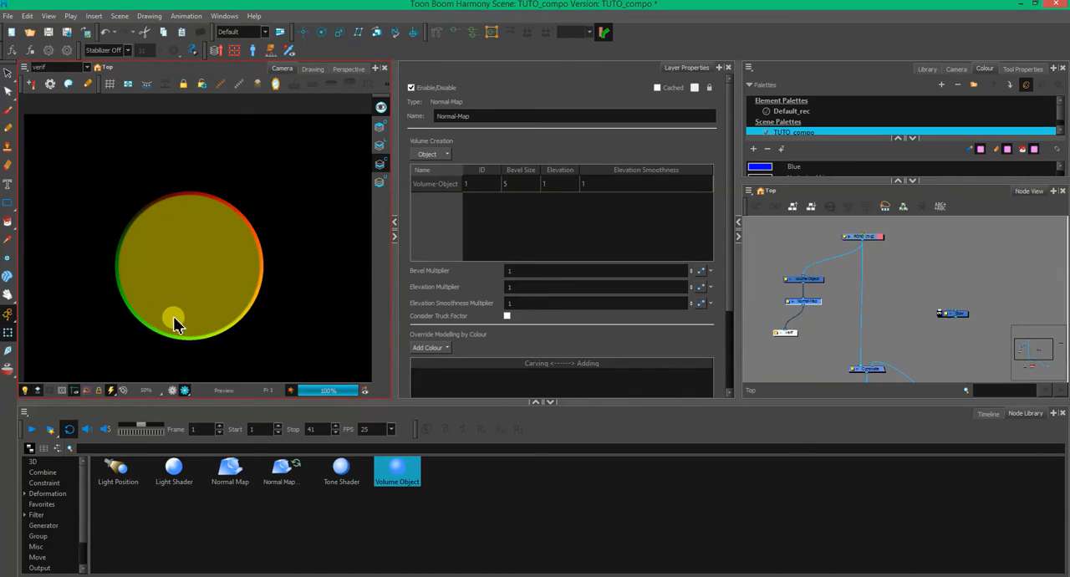
# - Disconnect the verif display from the Normal-Map node and, with the render preview off, add a Light-Shader node above the Volume-Object node
pyautogui.click(803, 350)
pyautogui.moveTo(786, 329)
pyautogui.mouseDown()
pyautogui.moveTo(796, 319)
pyautogui.moveTo(769, 340)
pyautogui.mouseUp()
pyautogui.click(808, 304)
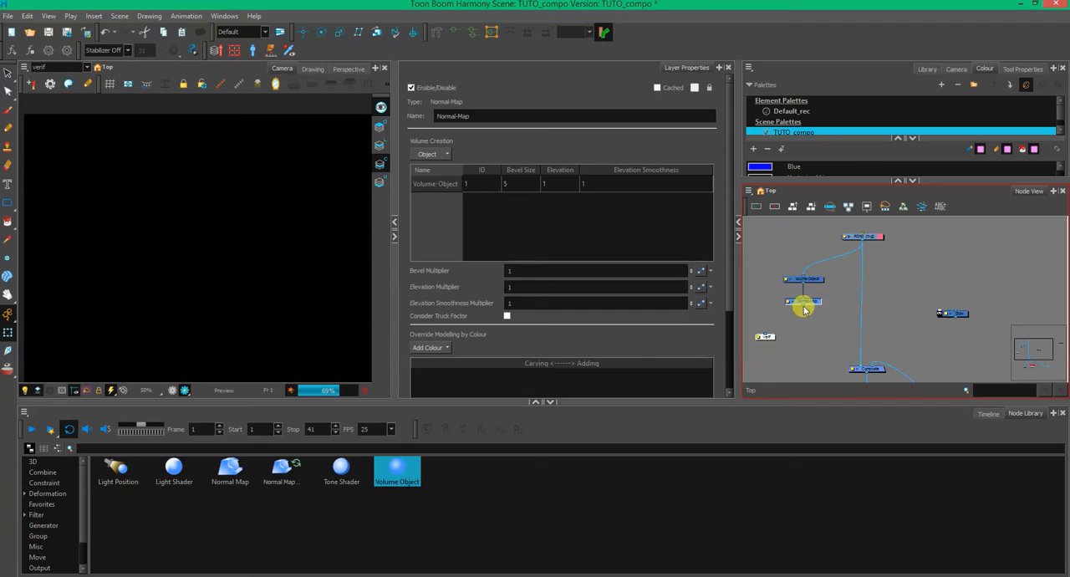
pyautogui.click(185, 389)
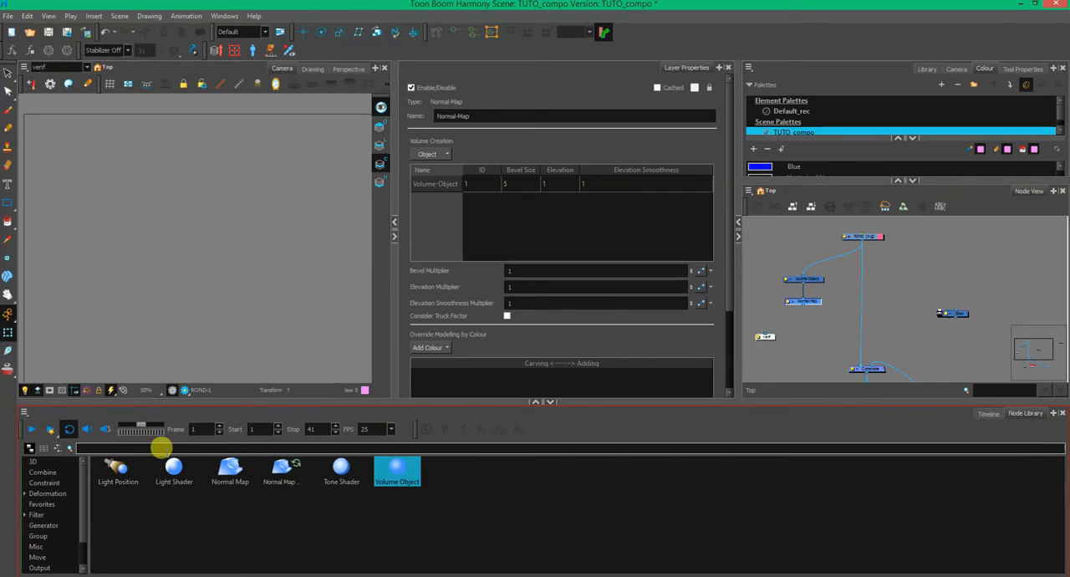
pyautogui.moveTo(179, 485); pyautogui.dragTo(770, 247)
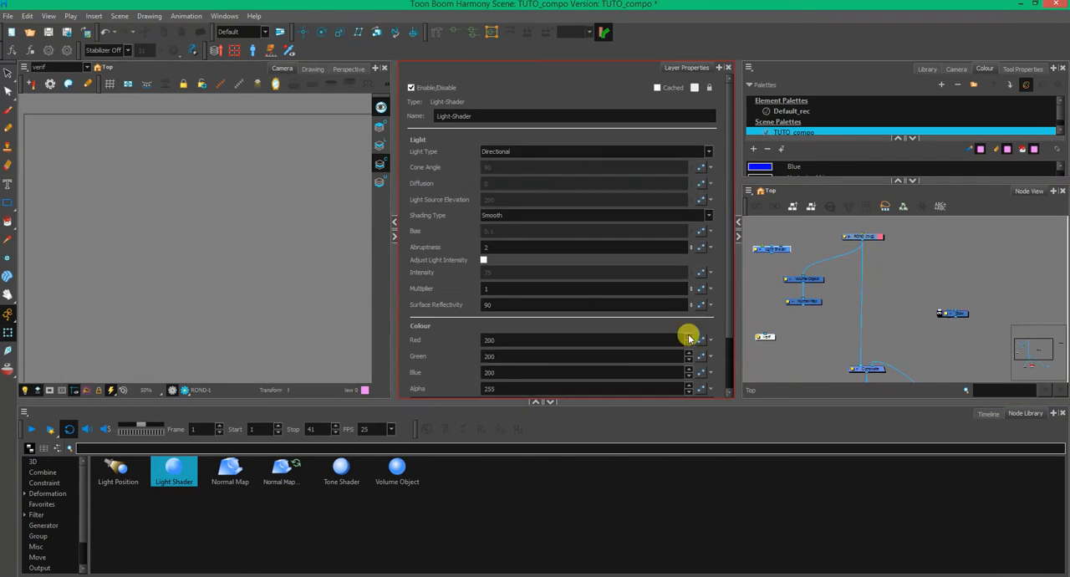
# - Add a Tone-Shader node beneath the Normal-Map node and switch the camera view from the verif output to Display
pyautogui.moveTo(345, 483); pyautogui.dragTo(817, 351)
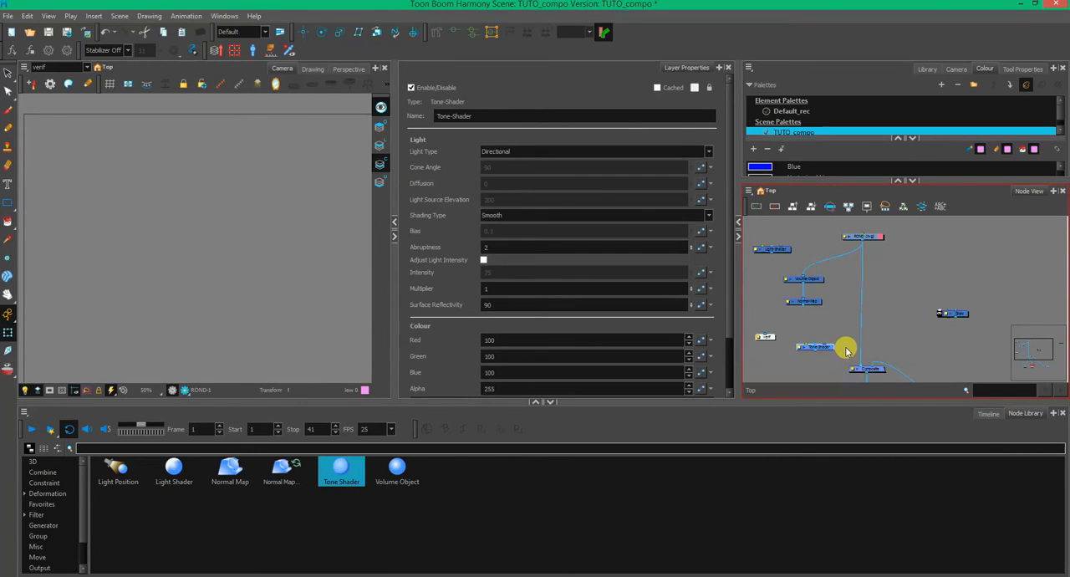
pyautogui.click(251, 318)
pyautogui.scroll(-2, 243, 339)
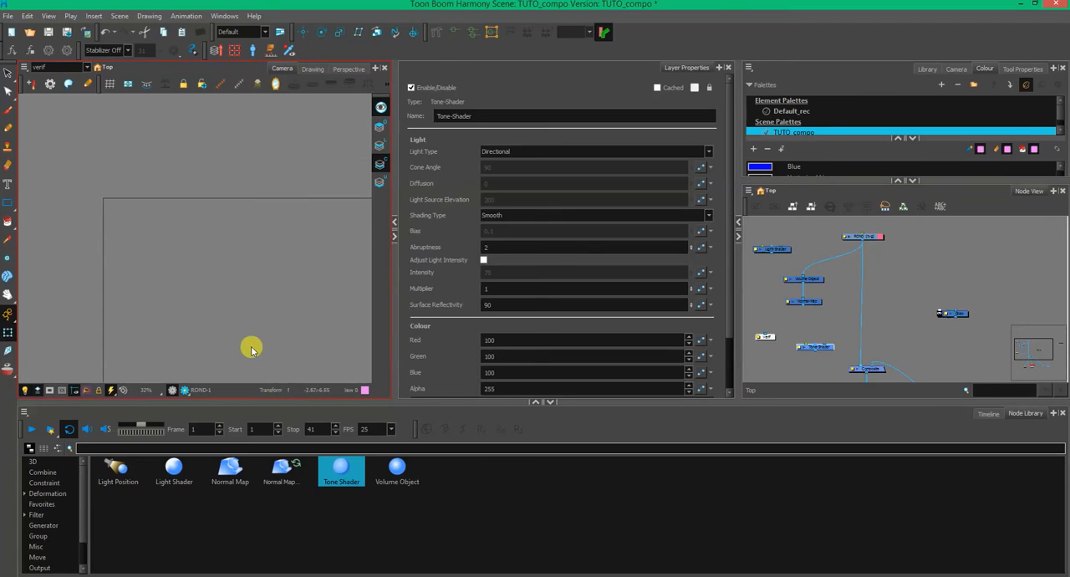
pyautogui.moveTo(308, 335); pyautogui.dragTo(276, 267)
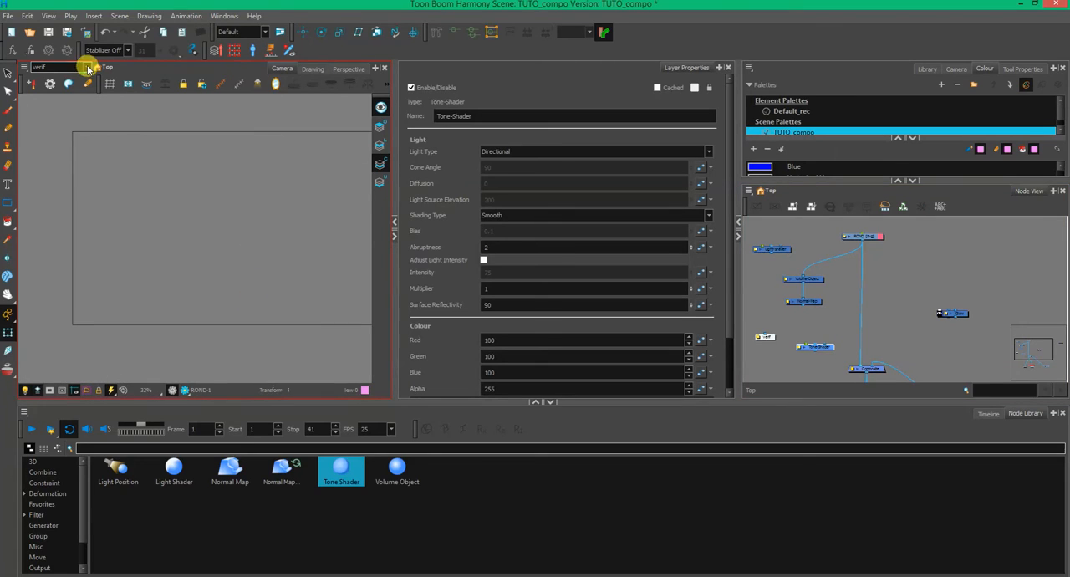
pyautogui.click(87, 67)
pyautogui.click(69, 99)
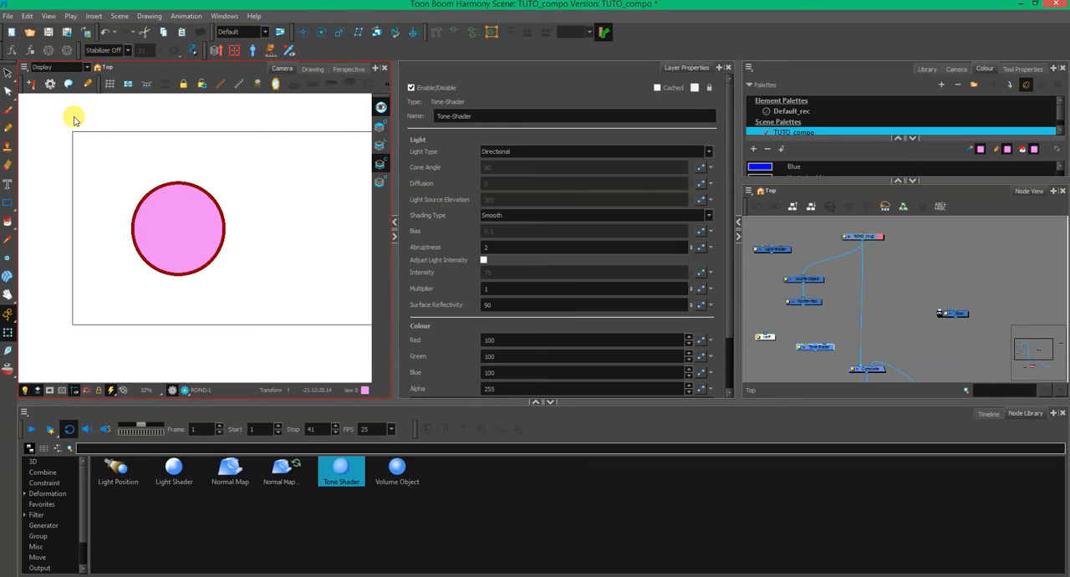
# - Connect the ROND drawing and the Normal-Map node into the Tone-Shader and link its output to the Composite node
pyautogui.click(829, 351)
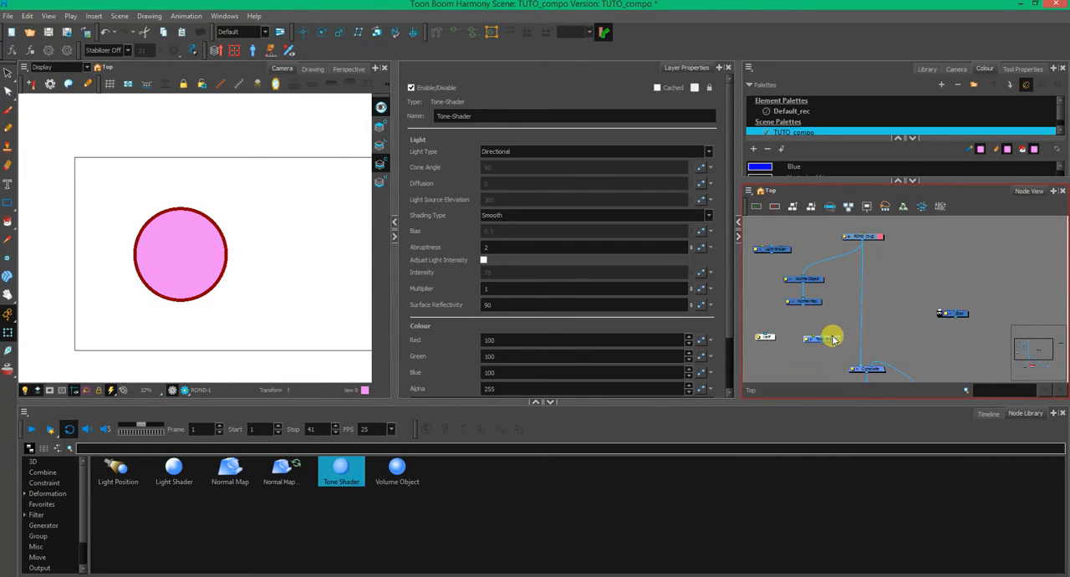
pyautogui.scroll(4, 832, 341)
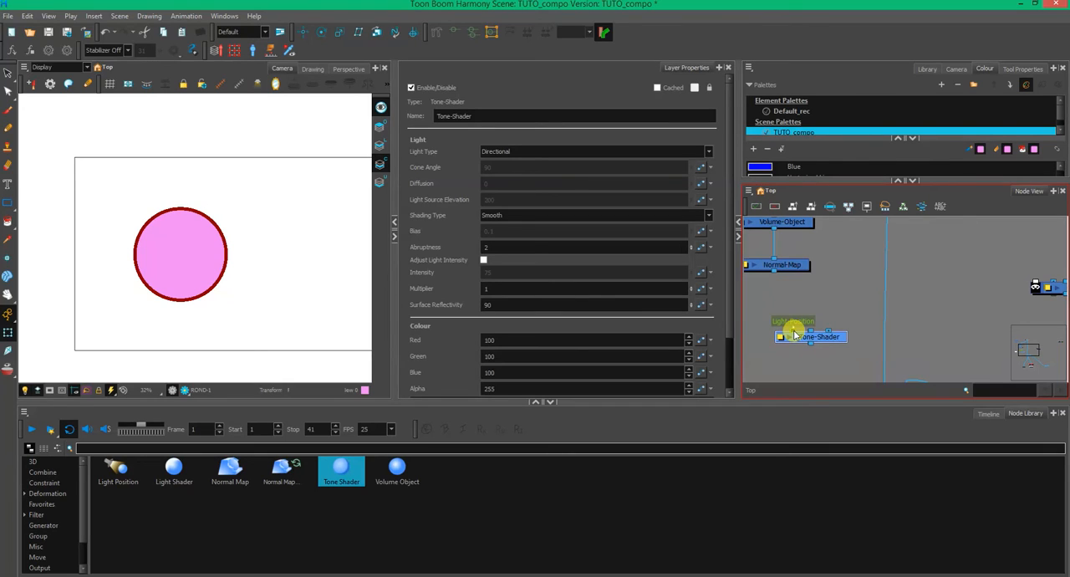
pyautogui.scroll(-4, 826, 300)
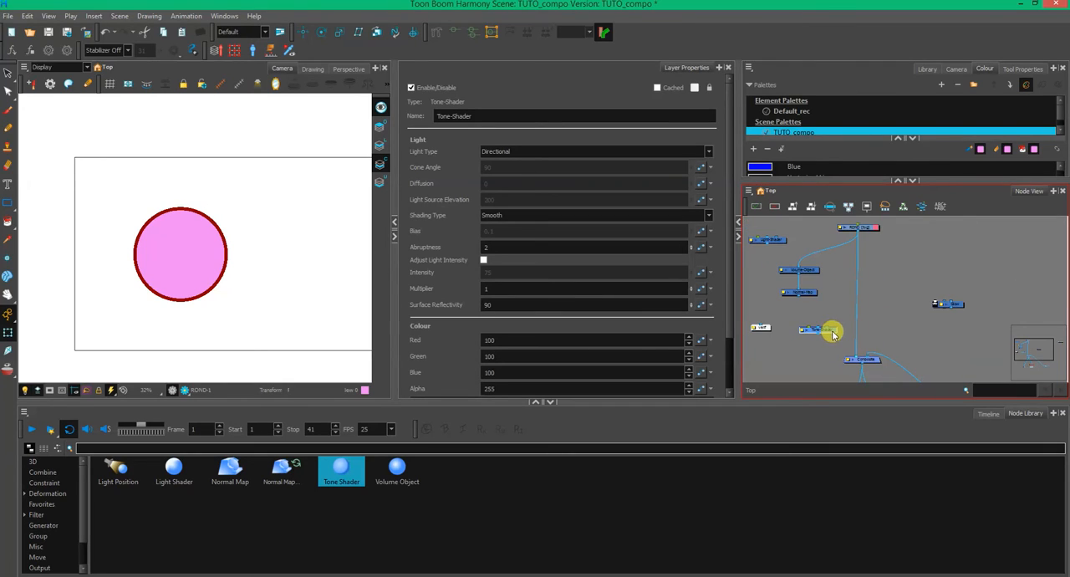
pyautogui.moveTo(859, 234); pyautogui.dragTo(852, 359)
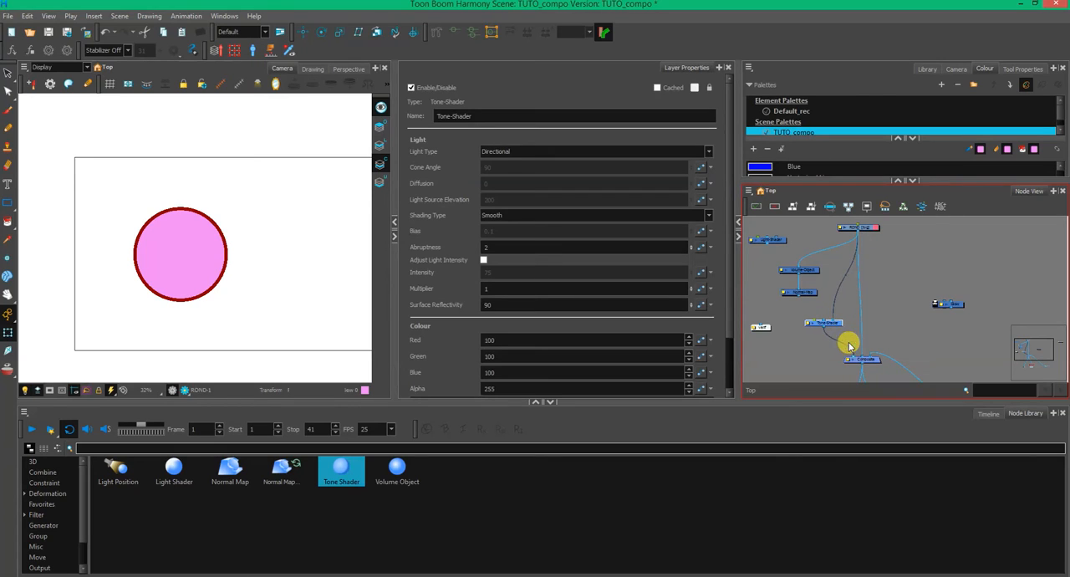
pyautogui.moveTo(841, 324)
pyautogui.mouseDown()
pyautogui.moveTo(848, 318)
pyautogui.moveTo(827, 302)
pyautogui.moveTo(843, 330)
pyautogui.mouseUp()
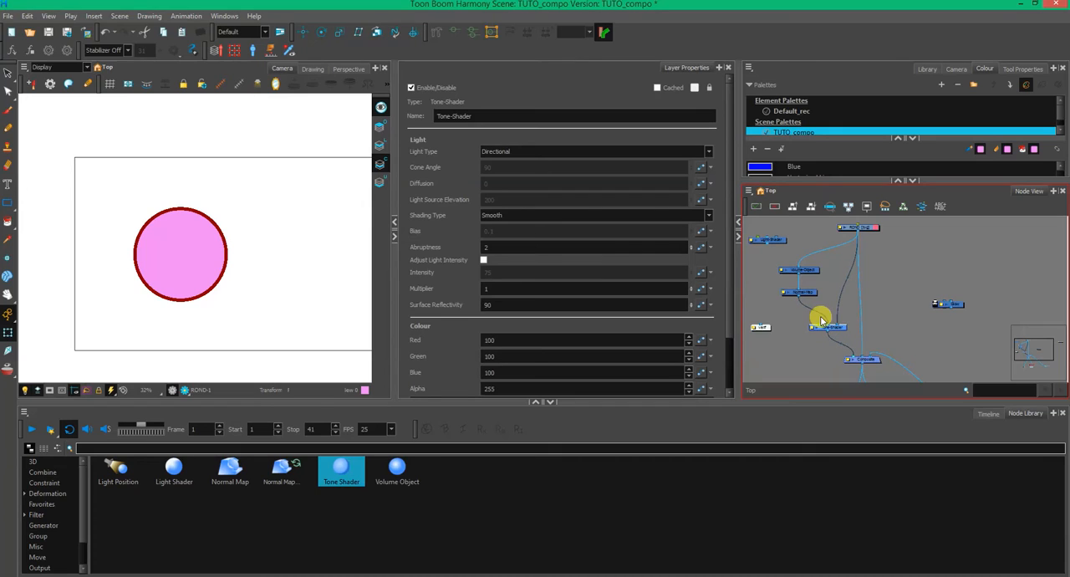
# - Turn on the render preview and examine the tone shading along the circle's edge
pyautogui.click(184, 390)
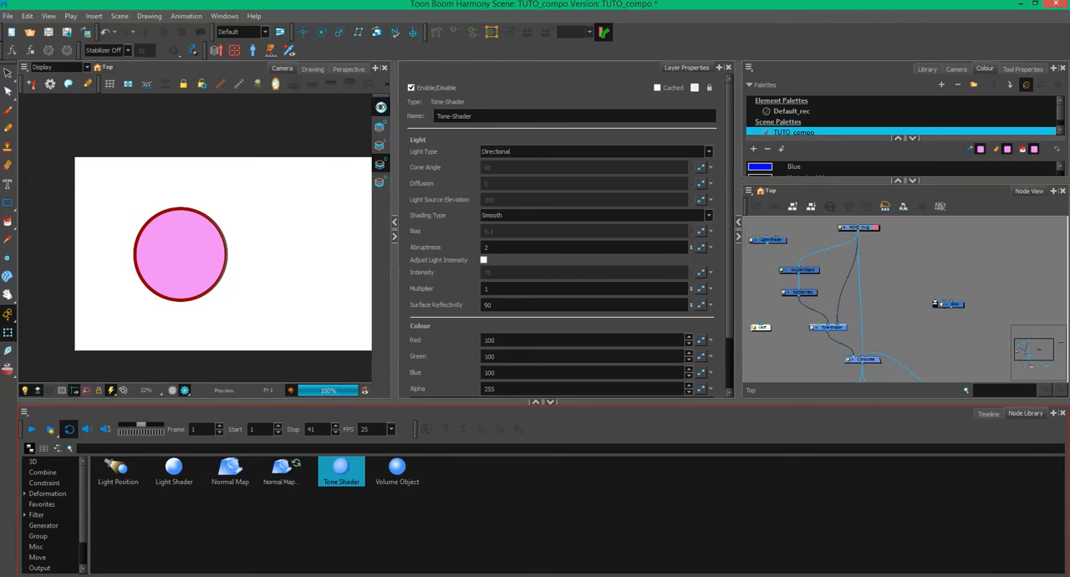
pyautogui.click(222, 257)
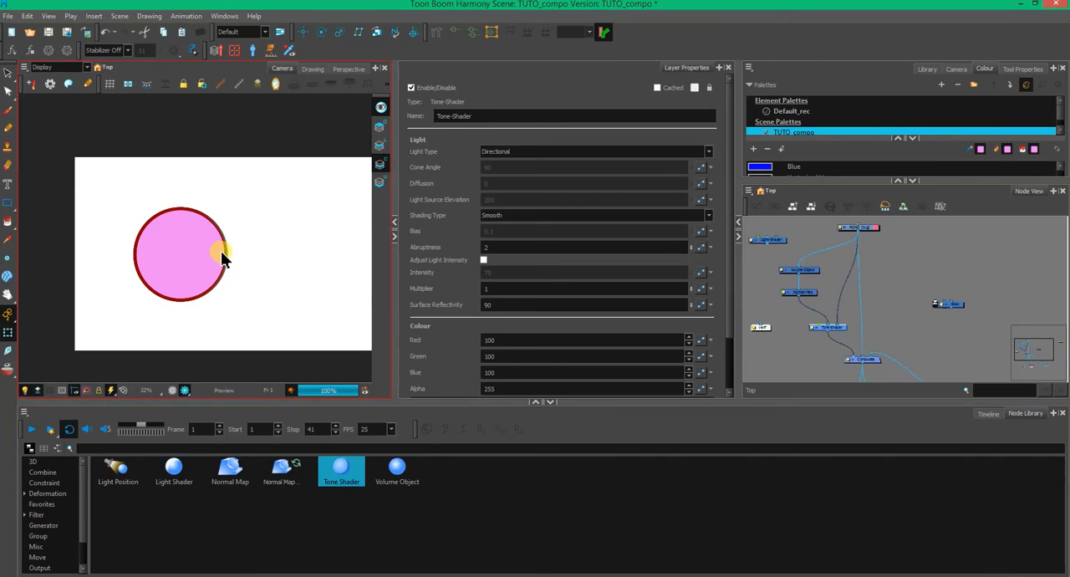
pyautogui.scroll(2, 212, 261)
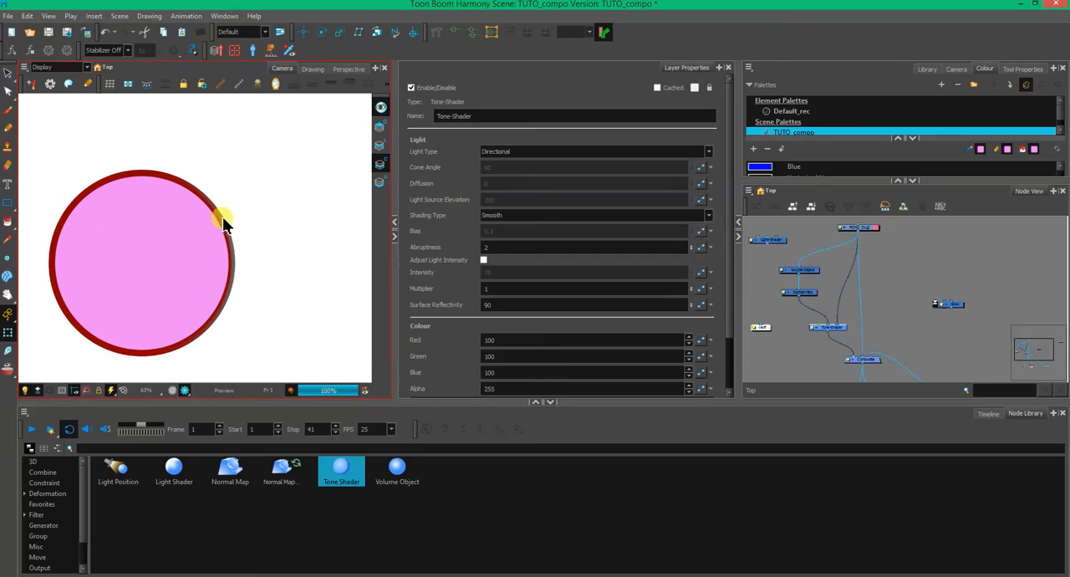
pyautogui.scroll(-1, 234, 292)
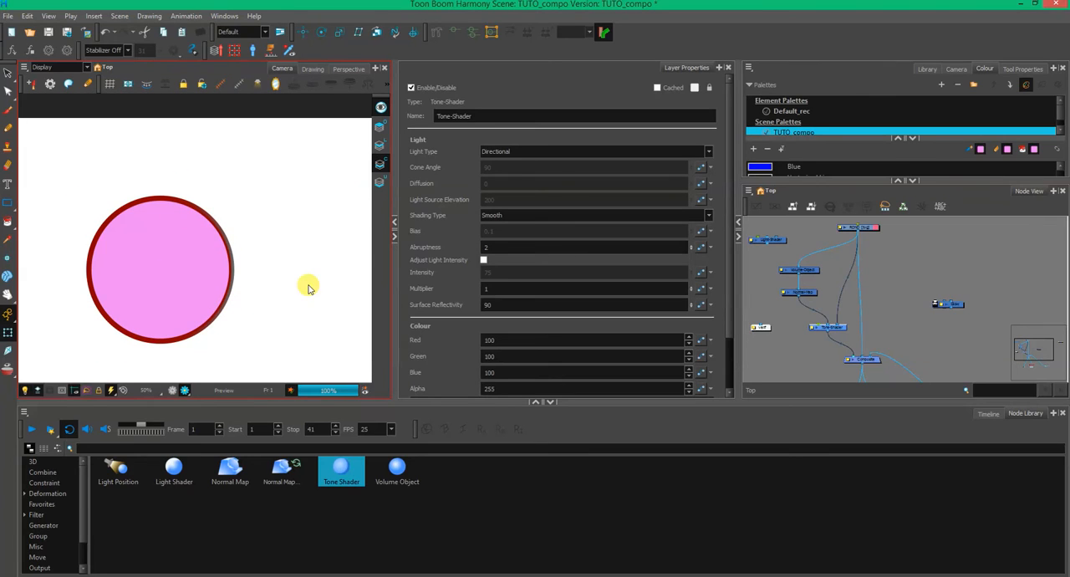
# - Connect the verif display to the Normal-Map node and switch the camera view to verif, keeping the Normal-Map properties shown
pyautogui.click(803, 291)
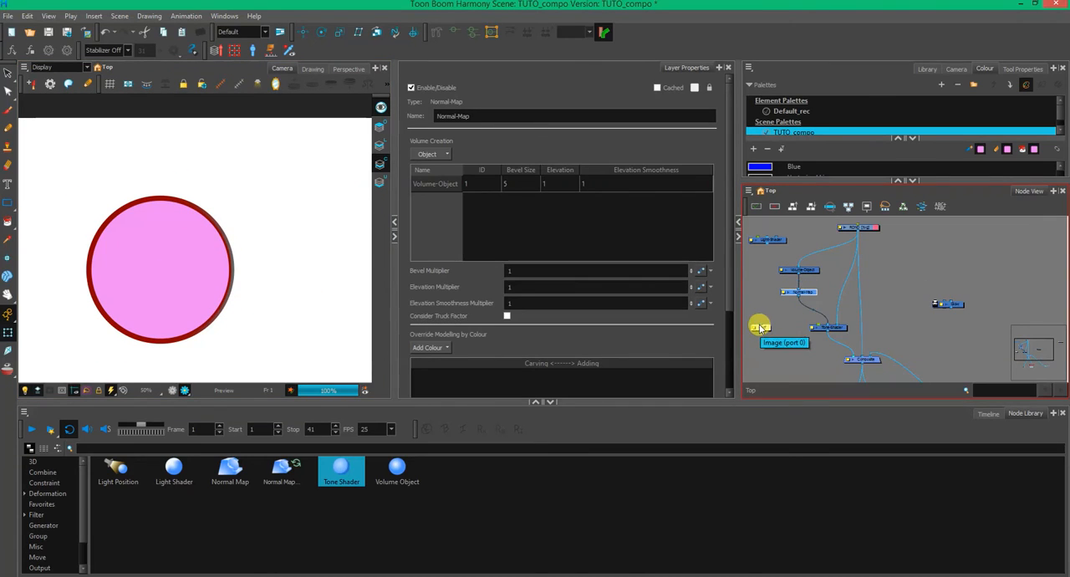
pyautogui.moveTo(761, 324); pyautogui.dragTo(800, 295)
pyautogui.click(84, 66)
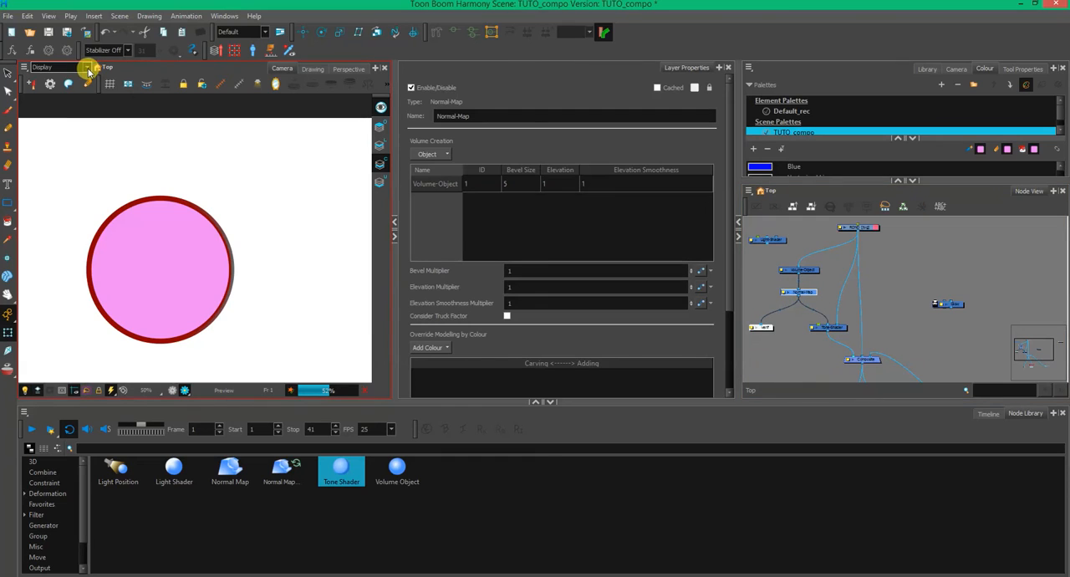
pyautogui.click(77, 101)
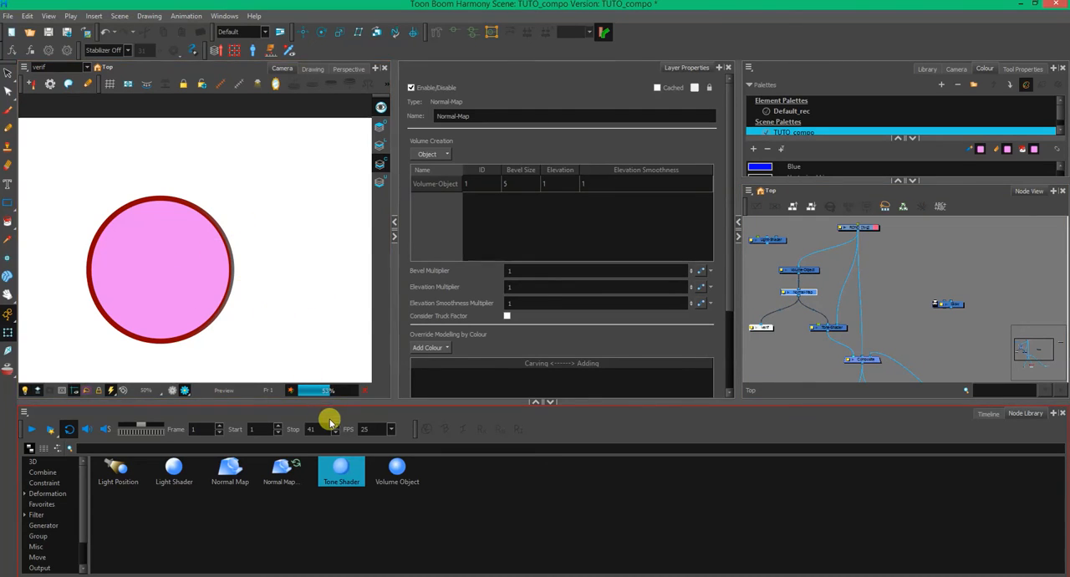
pyautogui.click(767, 331)
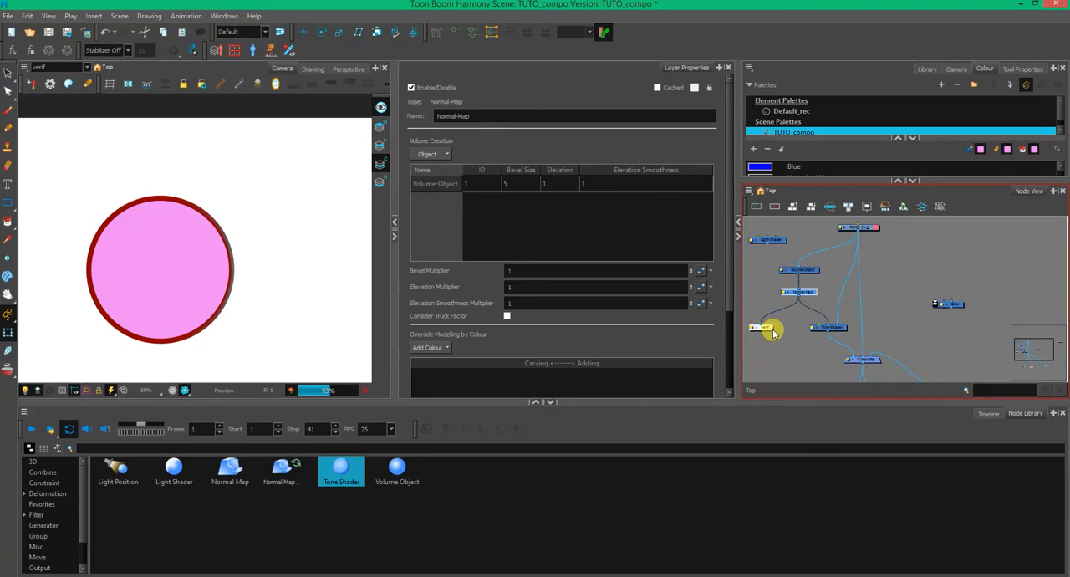
pyautogui.click(236, 288)
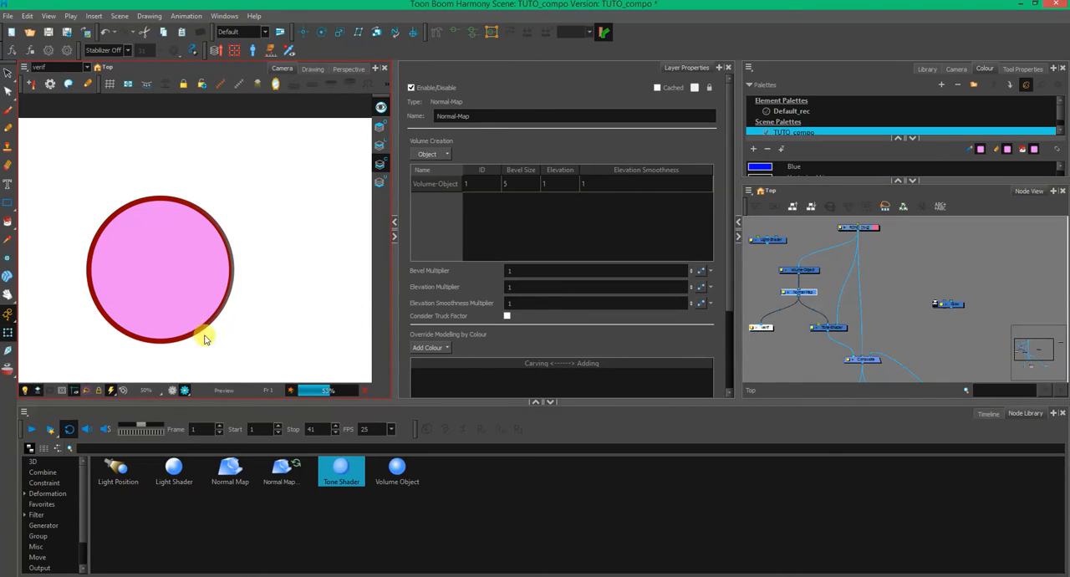
# - Try a bevel size of 10 for Volume-Object in the Normal-Map's volume creation list
pyautogui.click(529, 182)
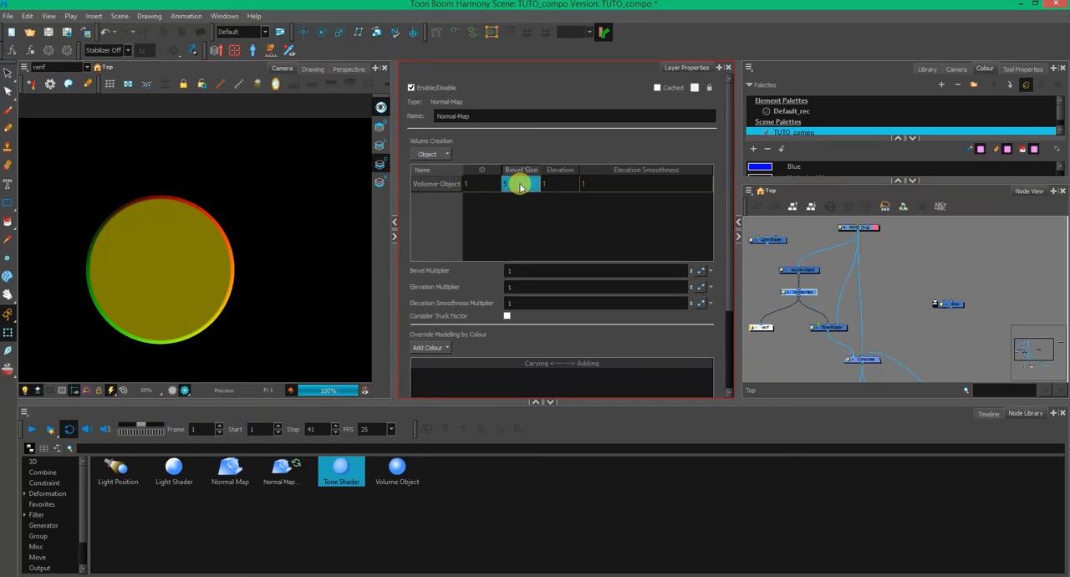
pyautogui.write('1')
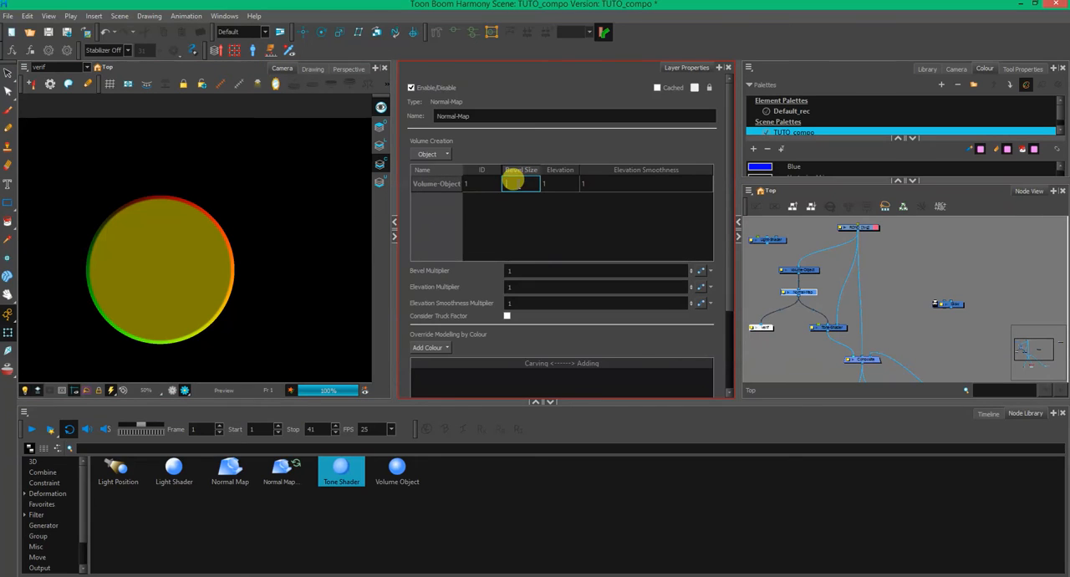
pyautogui.write('0')
pyautogui.press('Return')
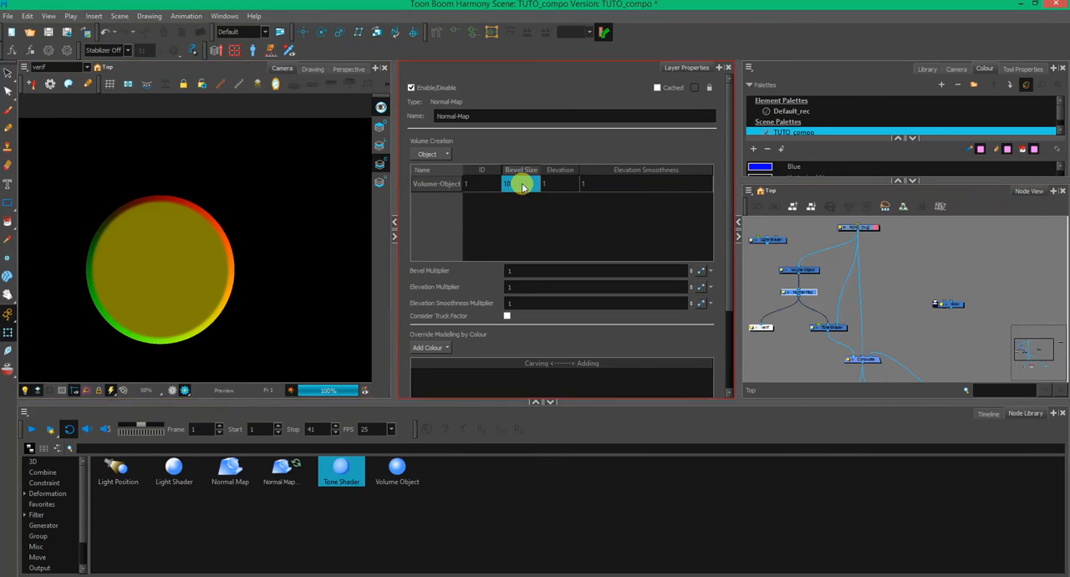
# - Set Volume-Object's bevel size to 30 and its elevation to 10 in the Normal-Map node
pyautogui.doubleClick(518, 186)
pyautogui.write('30')
pyautogui.press('Return')
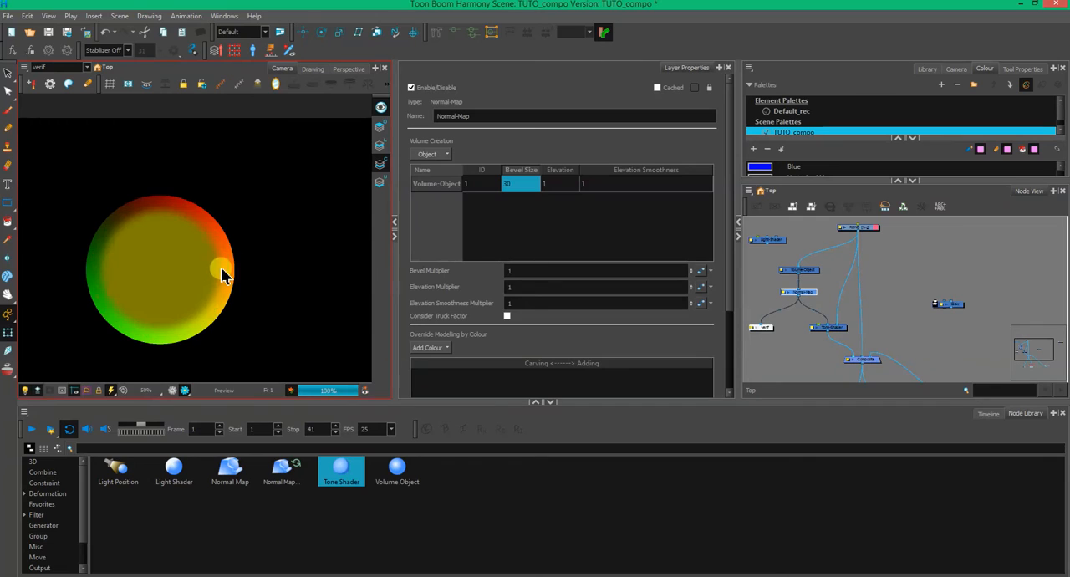
pyautogui.click(552, 185)
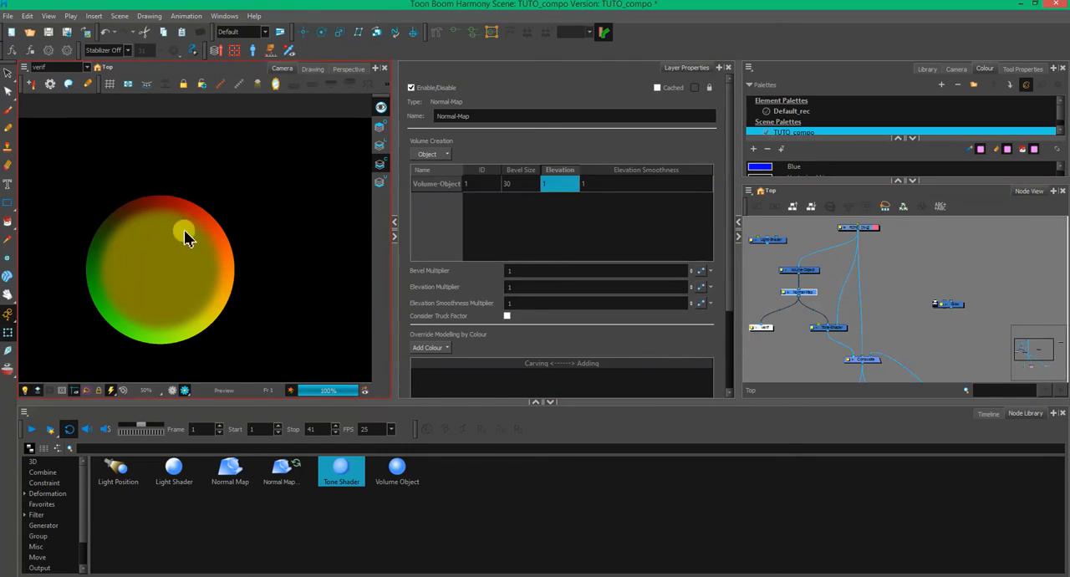
pyautogui.doubleClick(546, 184)
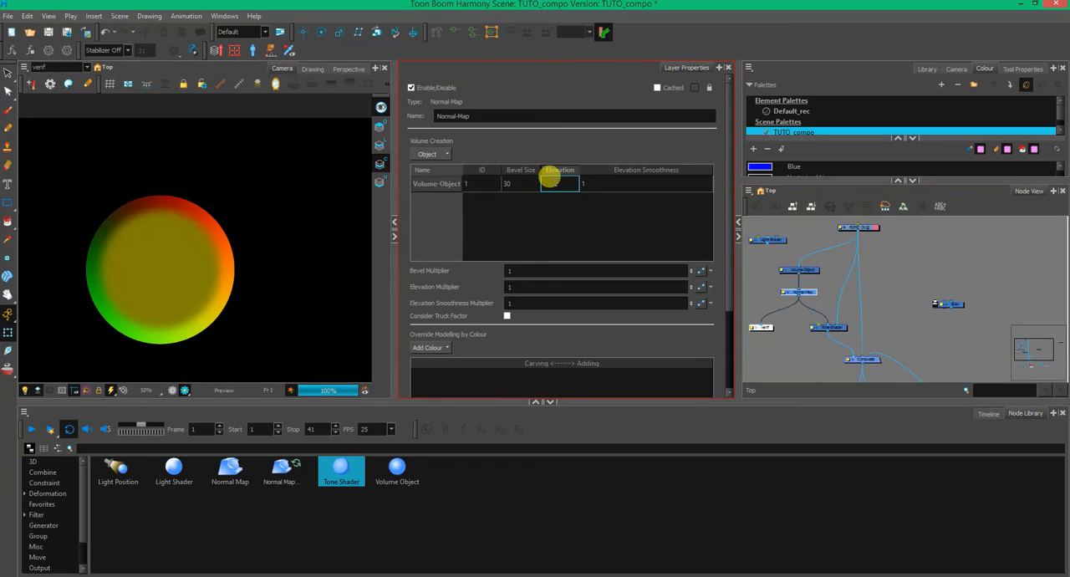
pyautogui.write('10')
pyautogui.press('Return')
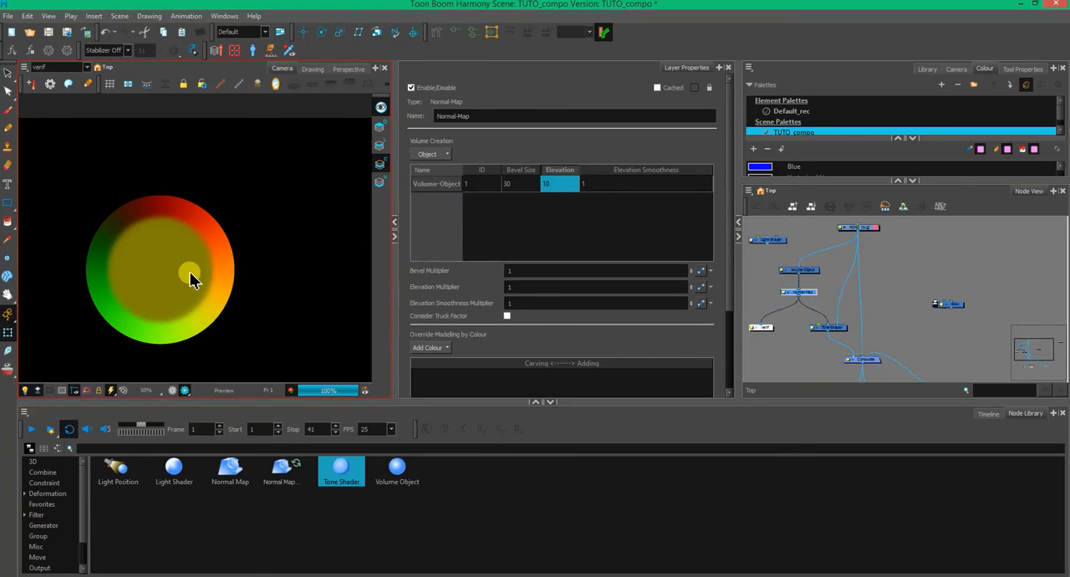
# - Set Volume-Object's elevation smoothness to 30 and the Normal-Map's bevel, elevation and elevation smoothness multipliers to 2, 1.05 and 1.06
pyautogui.doubleClick(596, 184)
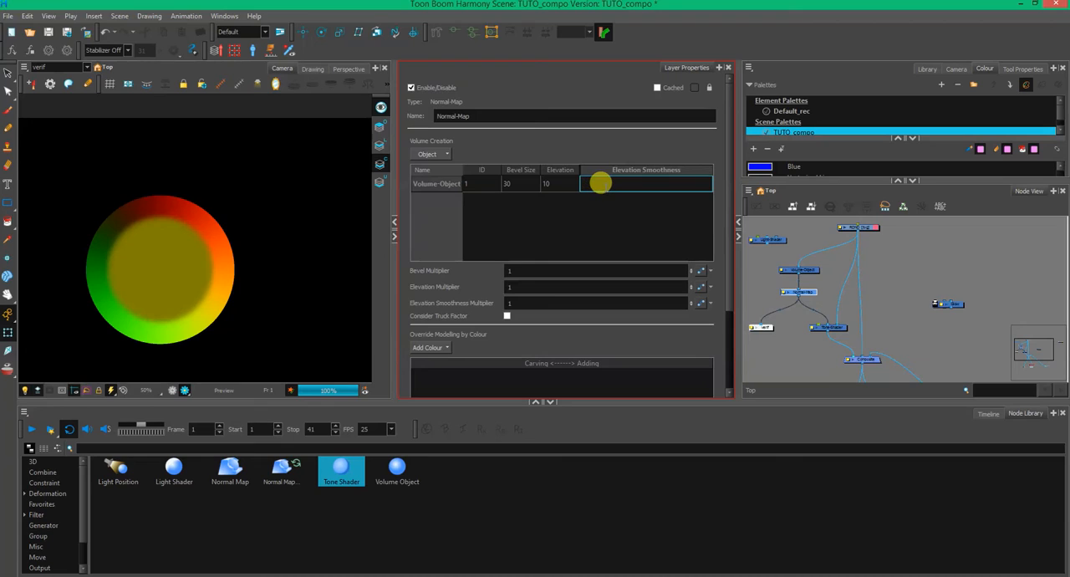
pyautogui.press('Return')
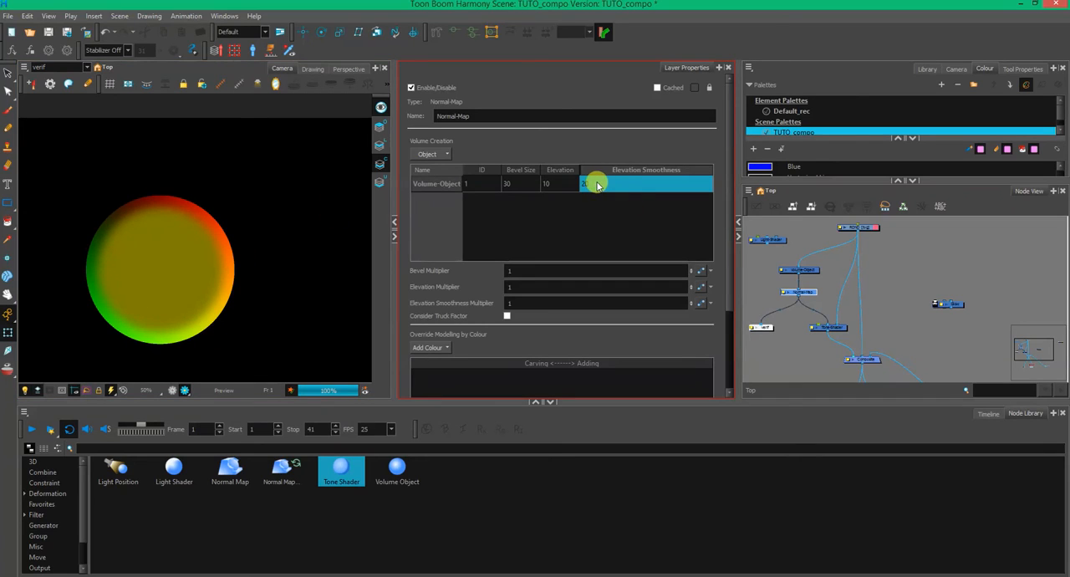
pyautogui.doubleClick(602, 179)
pyautogui.write('30')
pyautogui.press('Return')
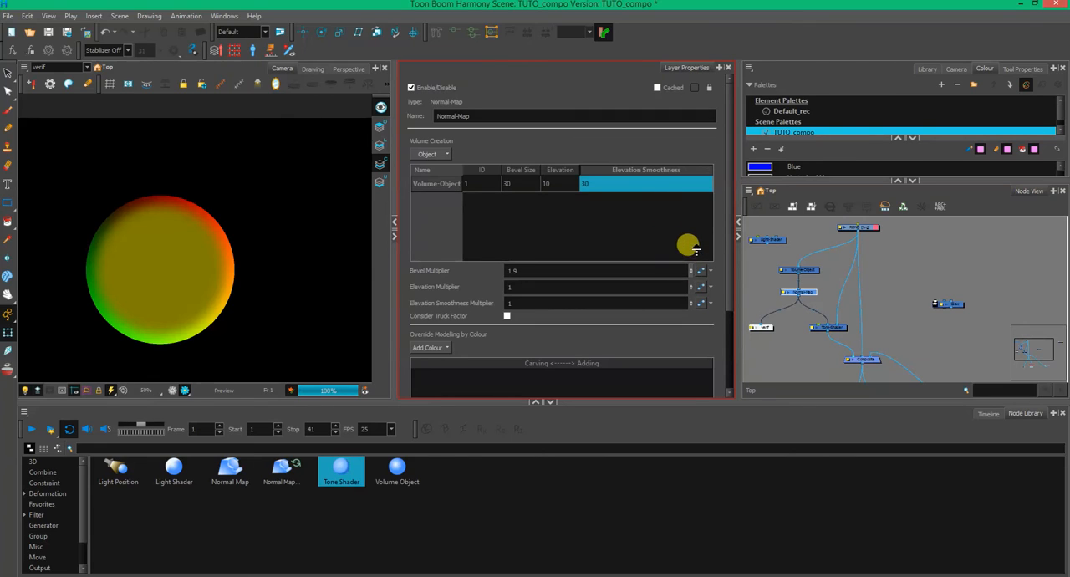
pyautogui.click(691, 269)
pyautogui.click(691, 284)
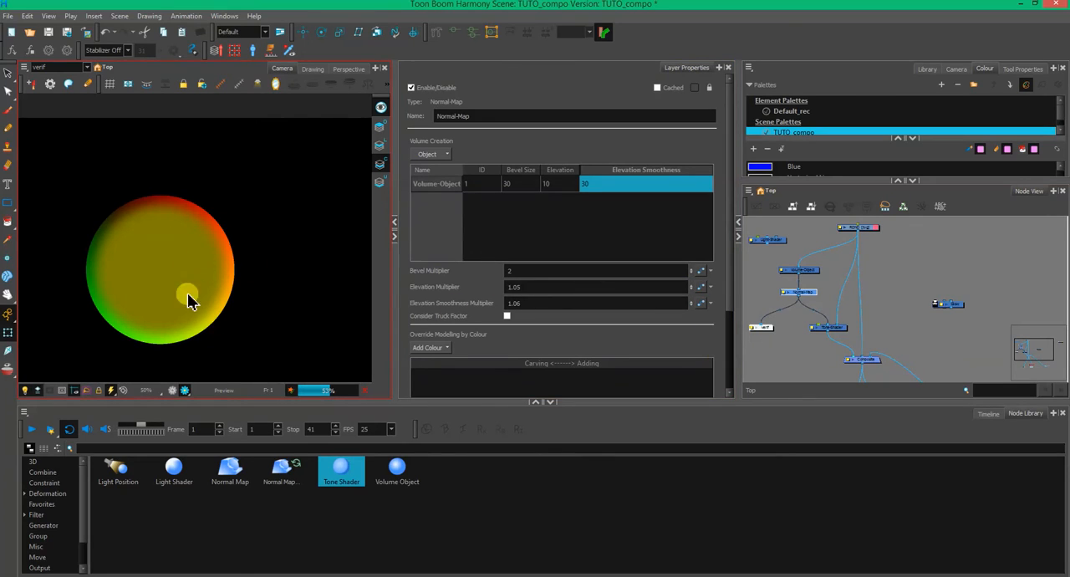
# - Add the New 1 colour from the TUTO_compo palette to the Normal-Map's modelling override and set its carving/adding value to 0
pyautogui.moveTo(728, 300); pyautogui.dragTo(716, 366)
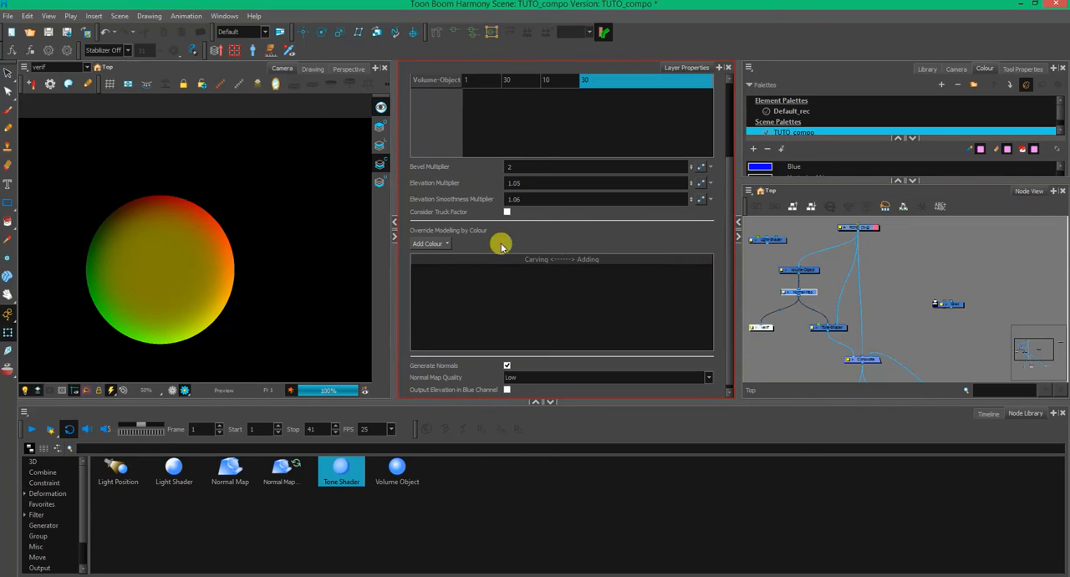
pyautogui.click(434, 243)
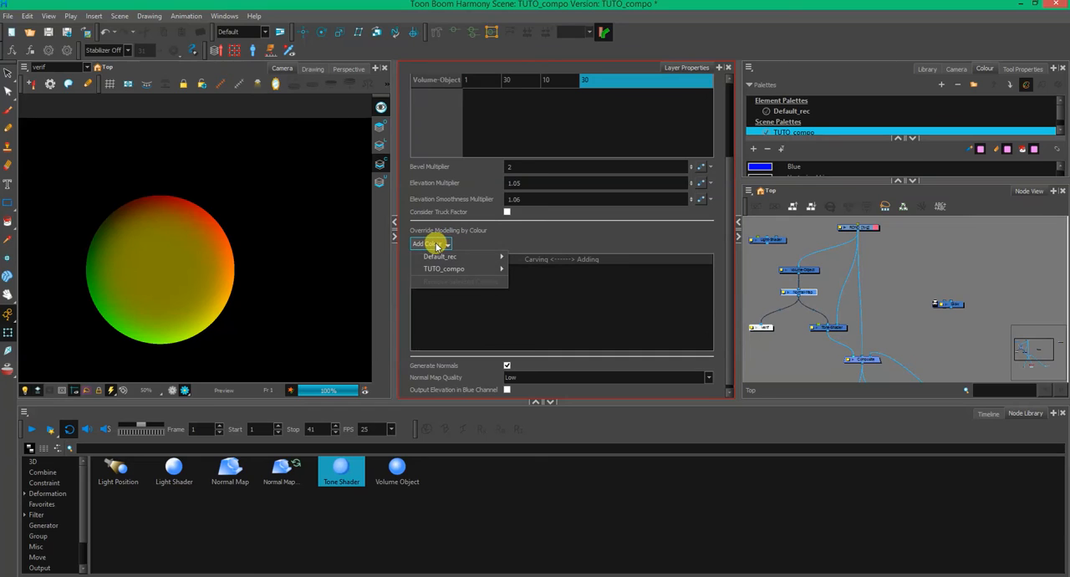
pyautogui.moveTo(464, 269)
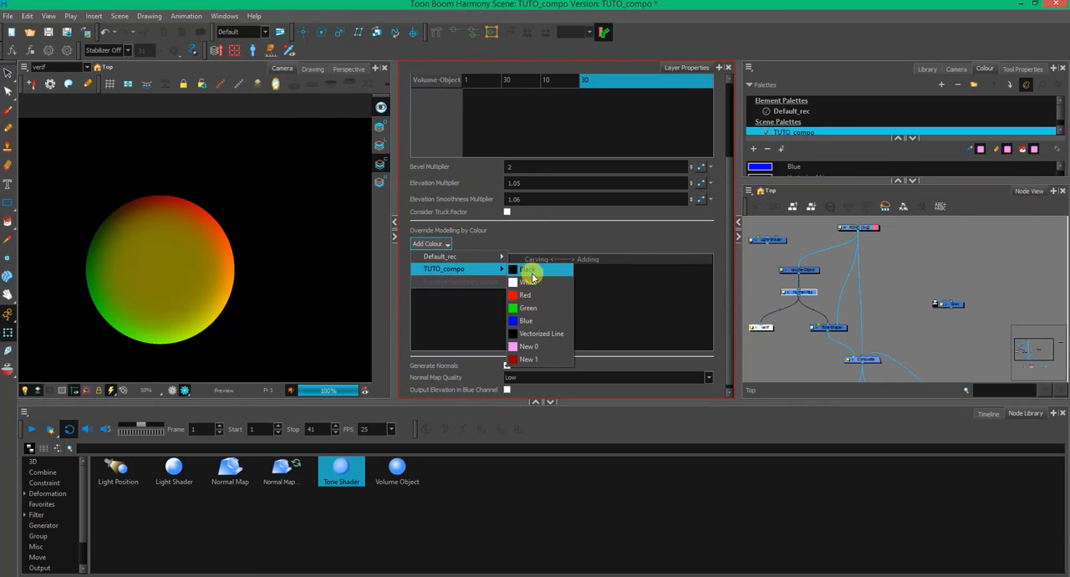
pyautogui.click(535, 359)
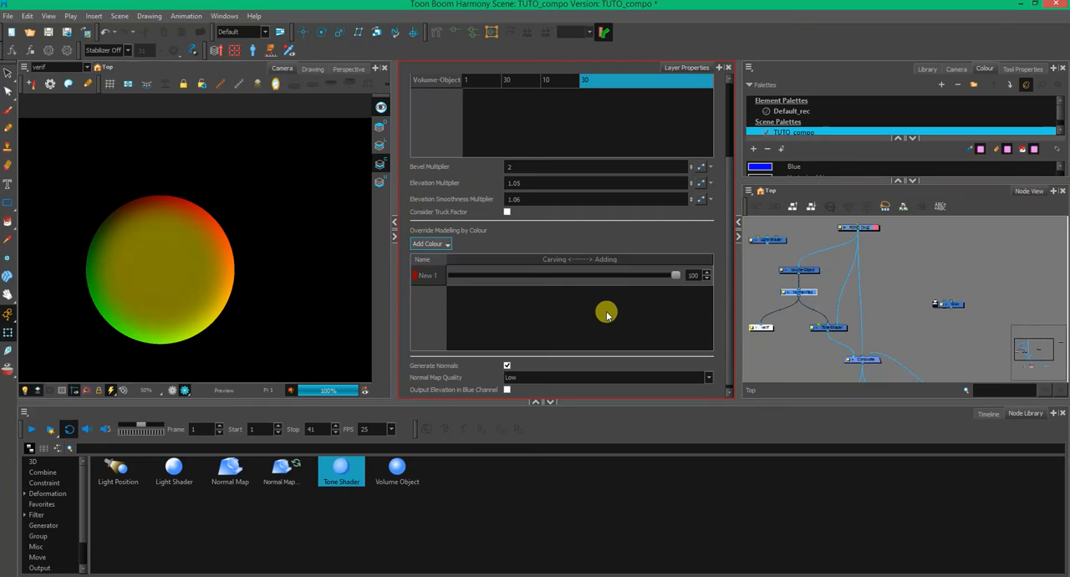
pyautogui.moveTo(674, 275); pyautogui.dragTo(445, 283)
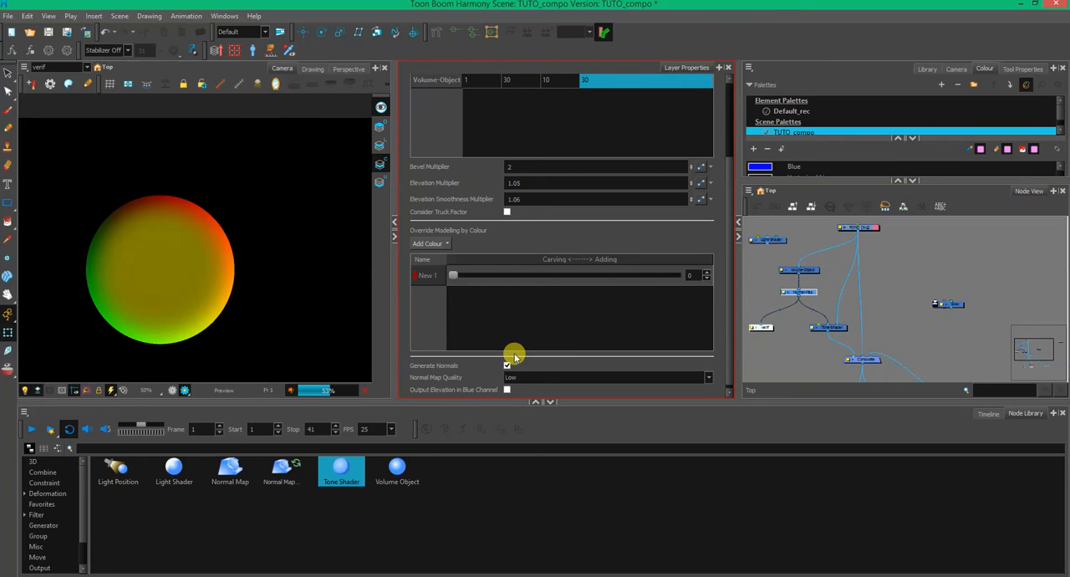
pyautogui.click(177, 204)
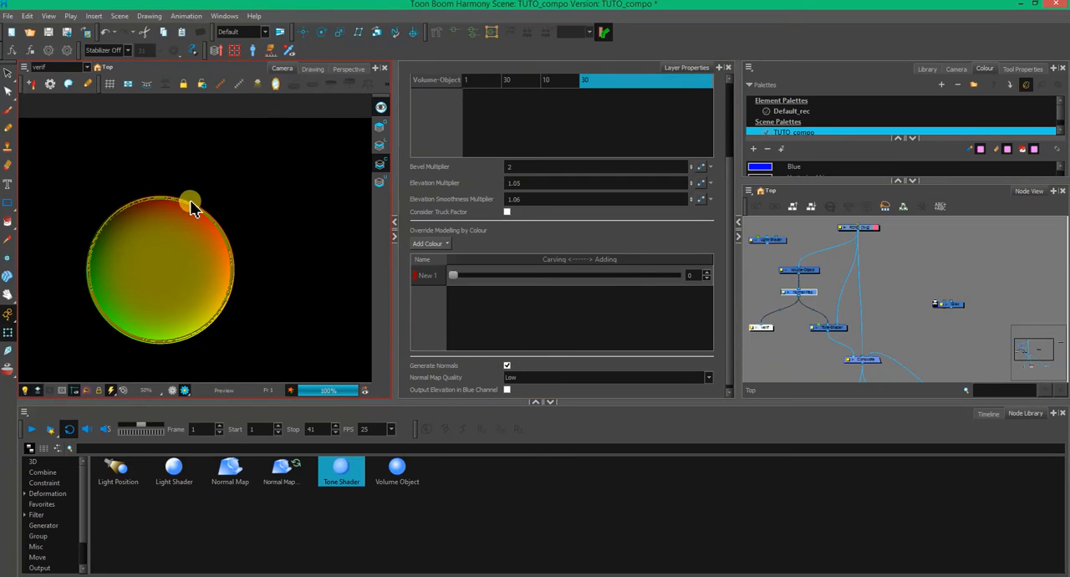
# - Set the New 1 colour's carving/adding override in the Normal-Map node to 100
pyautogui.click(452, 279)
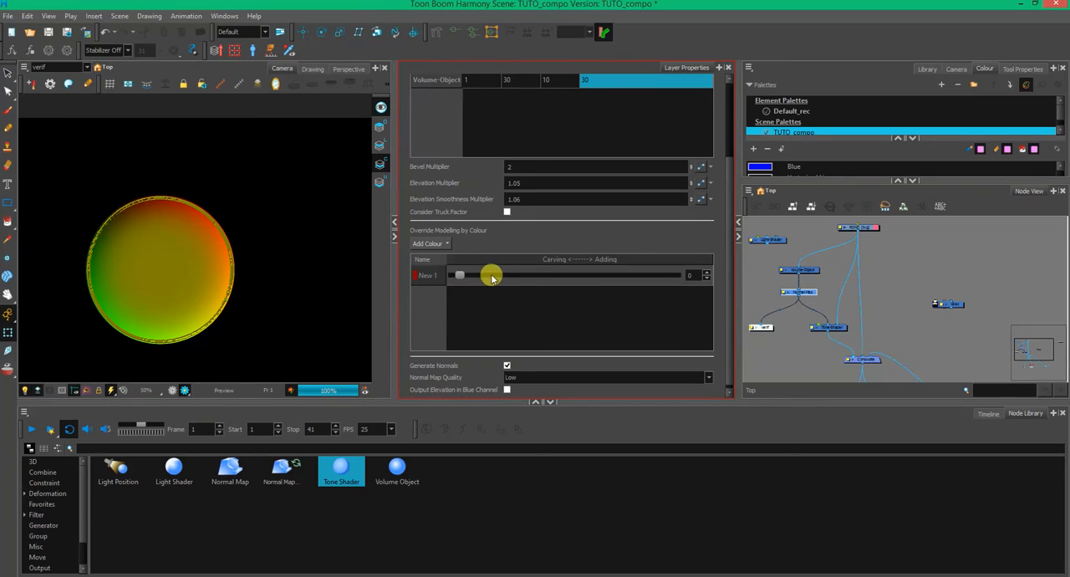
pyautogui.moveTo(465, 276); pyautogui.dragTo(564, 276)
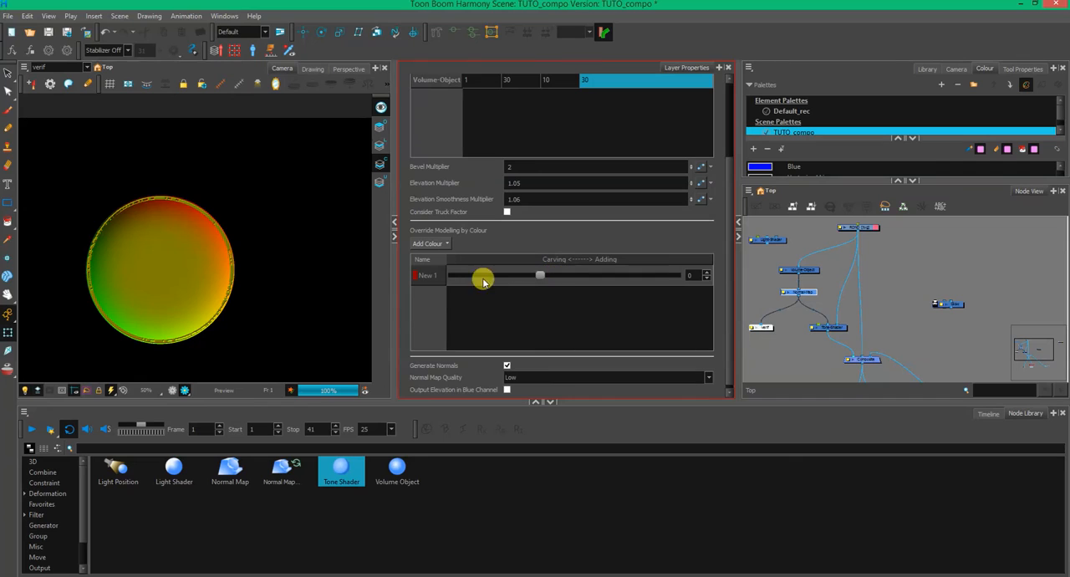
pyautogui.click(220, 220)
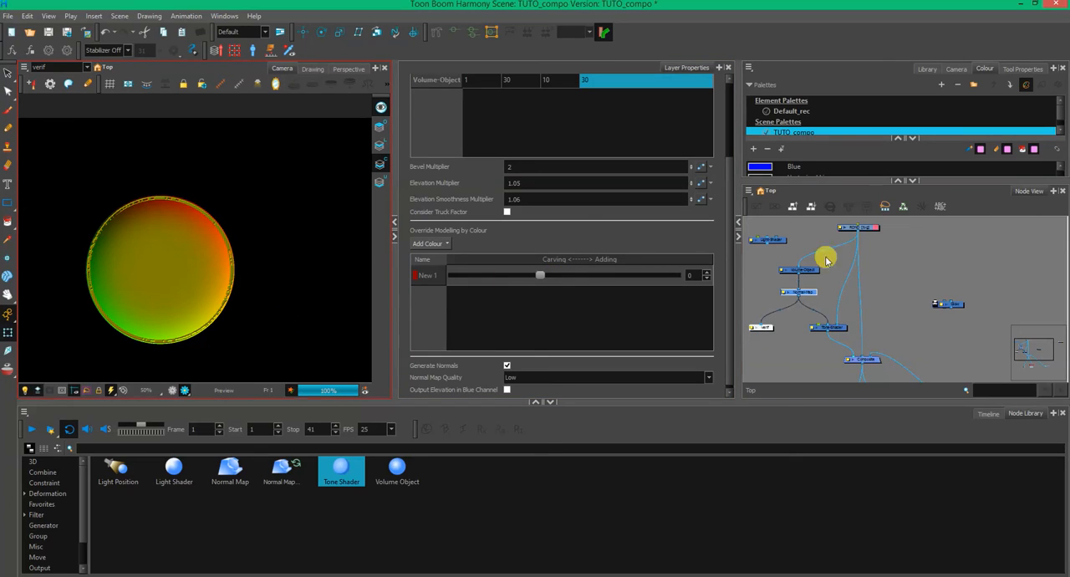
pyautogui.click(858, 235)
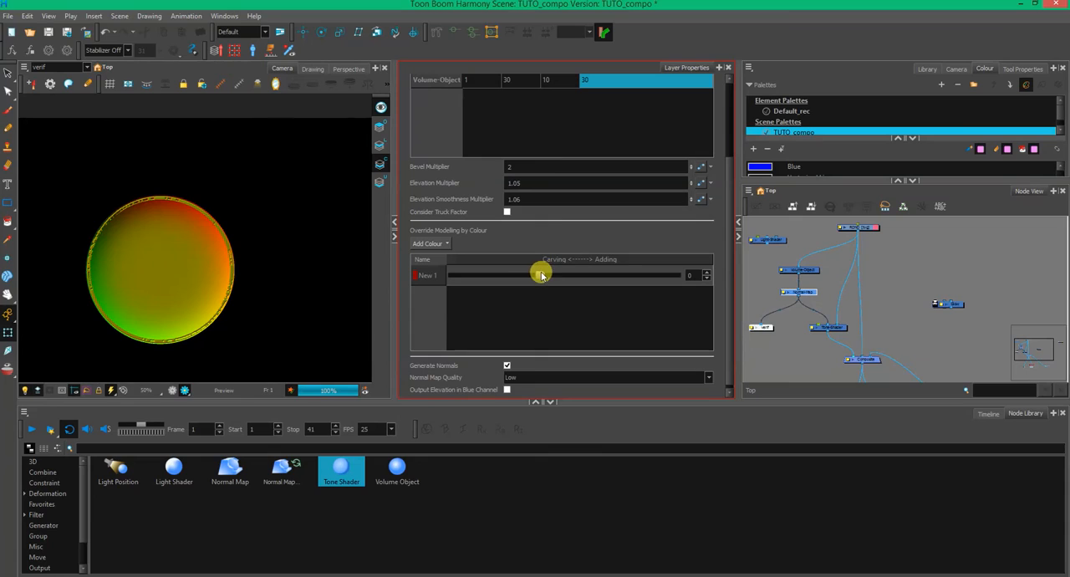
pyautogui.moveTo(541, 275); pyautogui.dragTo(777, 279)
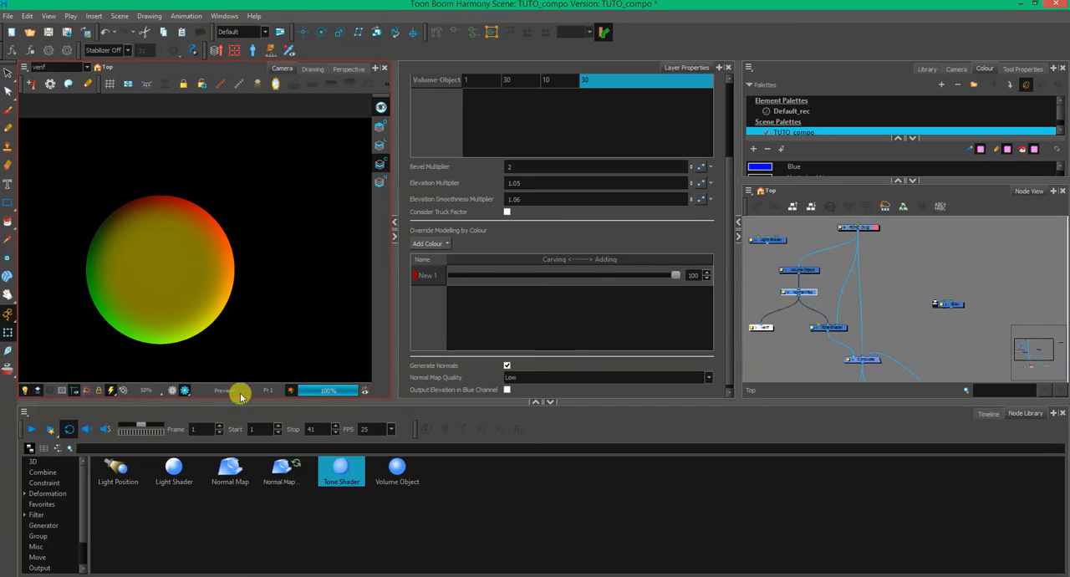
# - Add a peg above the Tone-Shader node to control the shading
pyautogui.click(788, 357)
pyautogui.click(836, 331)
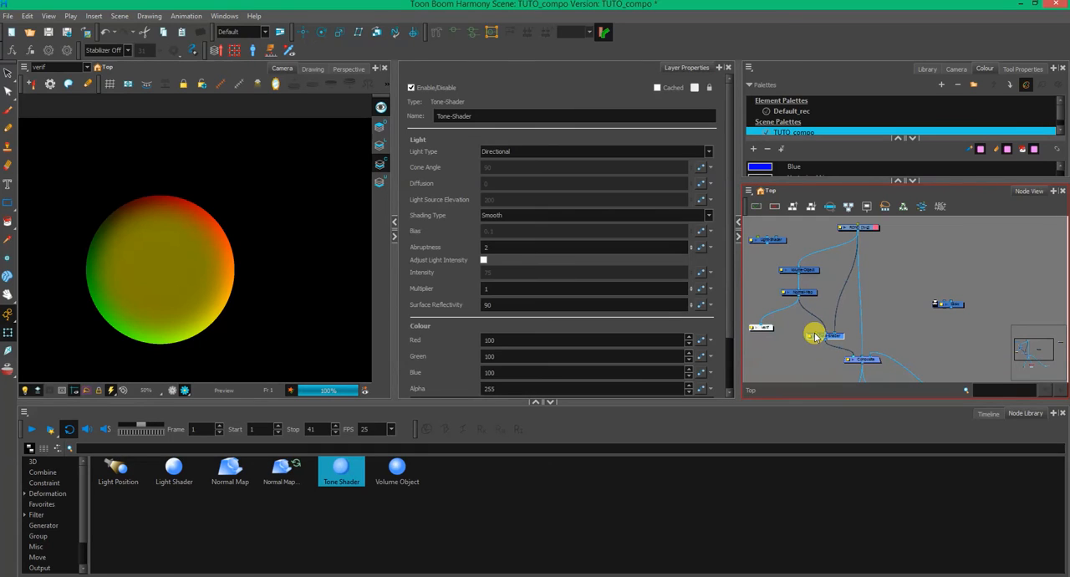
pyautogui.hotkey('ctrl', 'p')
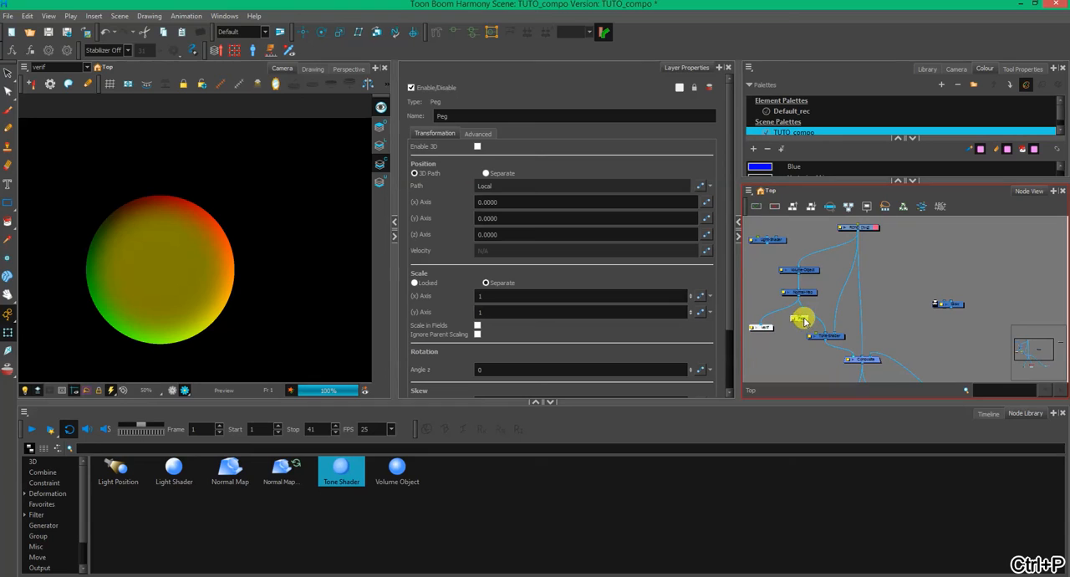
pyautogui.click(884, 321)
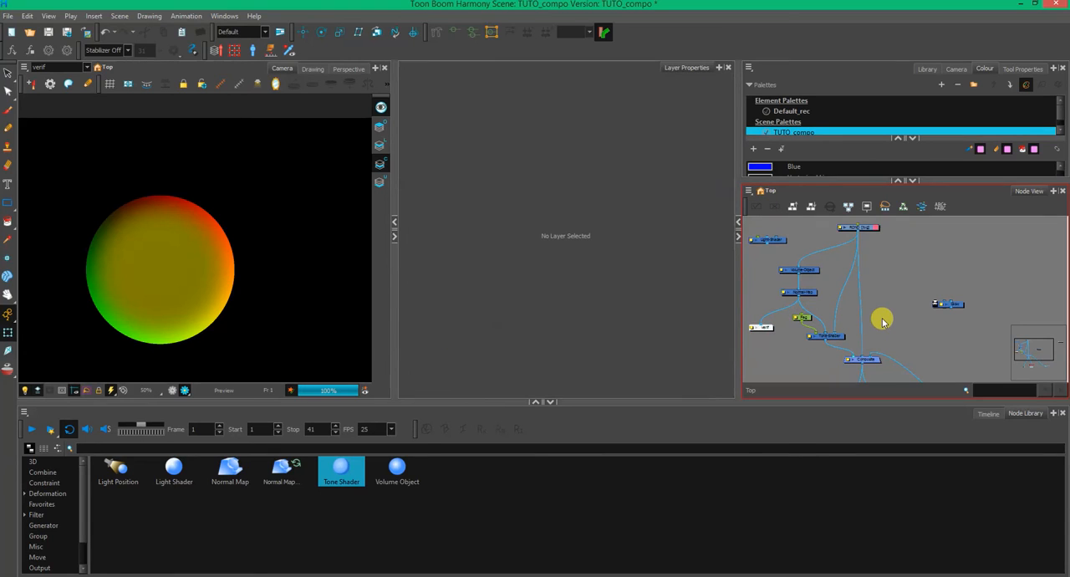
# - Switch the Camera view to the Display output and set the Tone-Shader's colour to red 0, green 0, blue 7
pyautogui.click(83, 67)
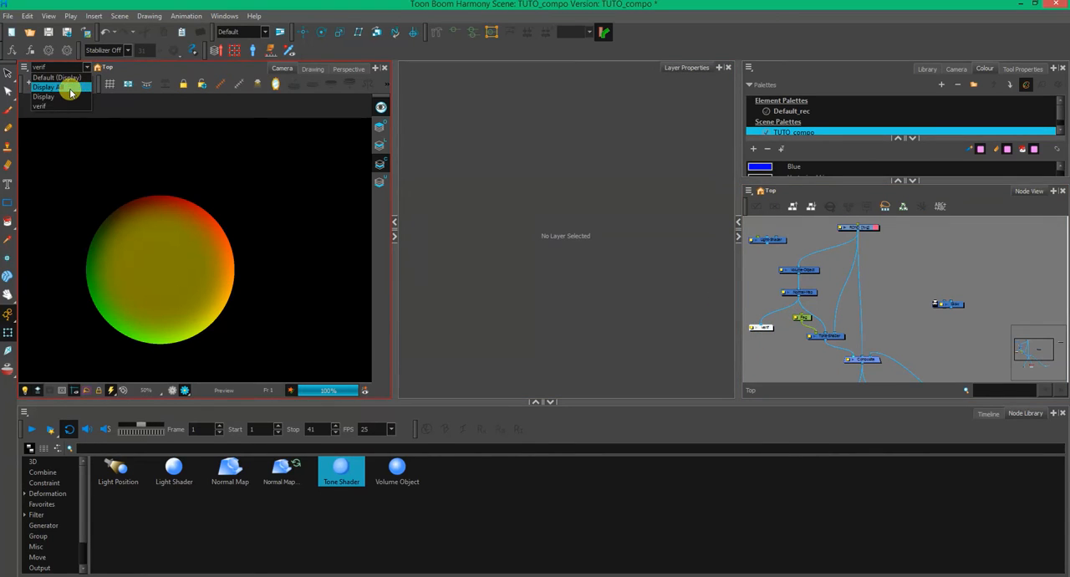
pyautogui.click(71, 89)
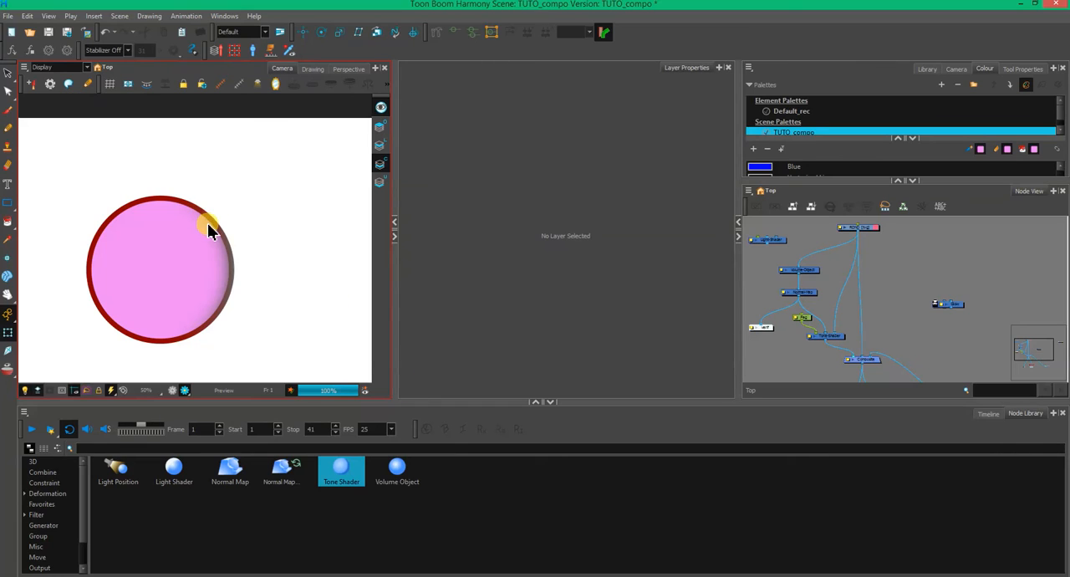
pyautogui.click(830, 336)
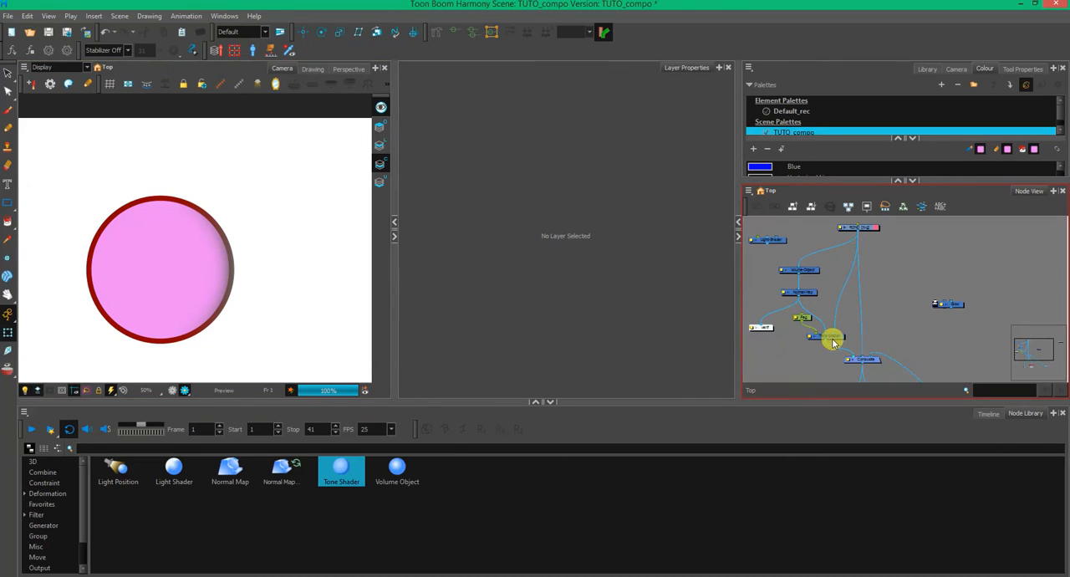
pyautogui.scroll(-3, 726, 288)
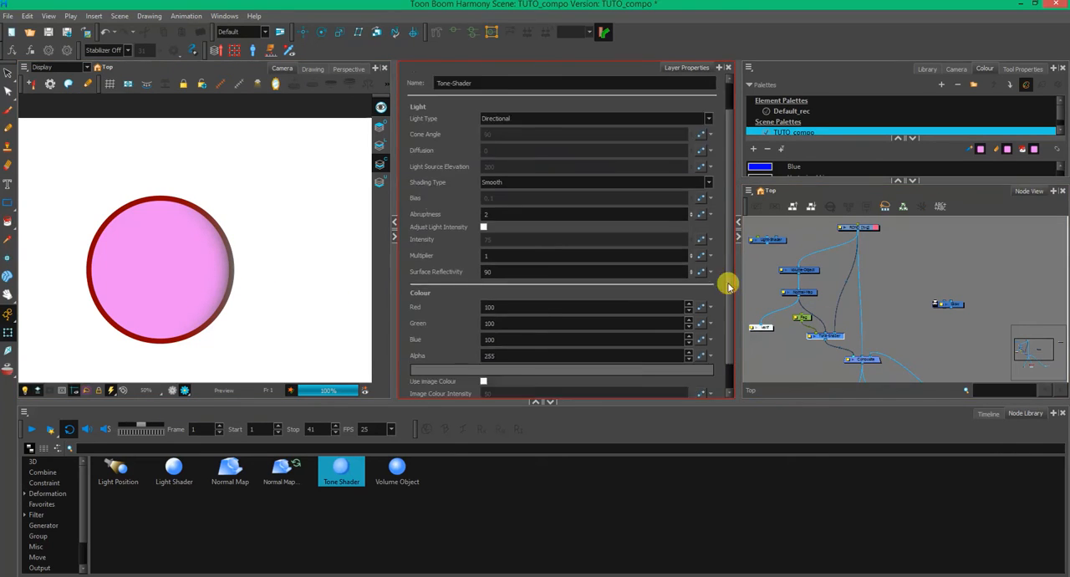
pyautogui.click(572, 339)
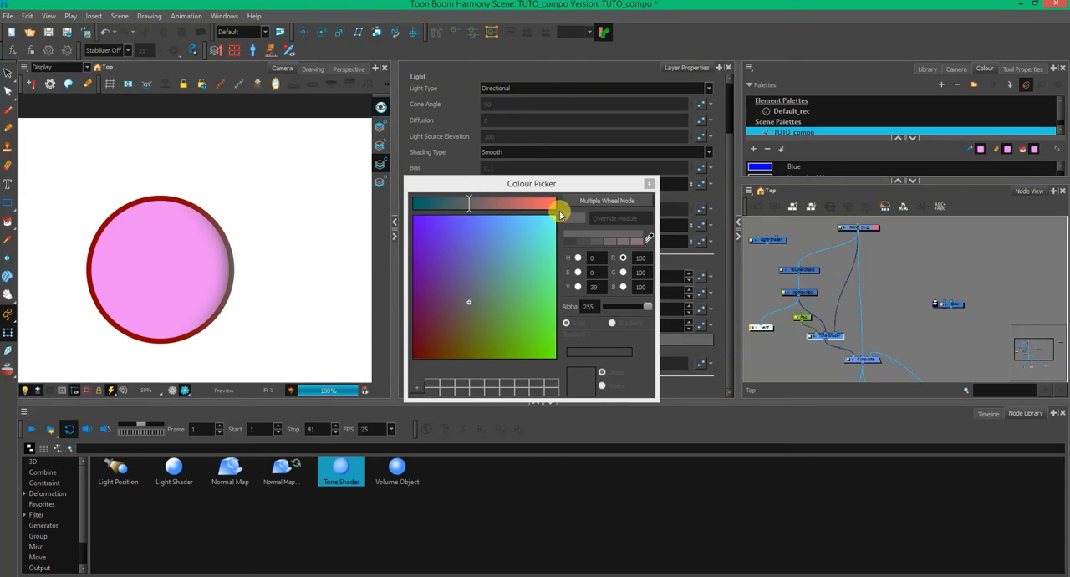
pyautogui.moveTo(450, 323); pyautogui.dragTo(417, 356)
pyautogui.moveTo(468, 203); pyautogui.dragTo(375, 204)
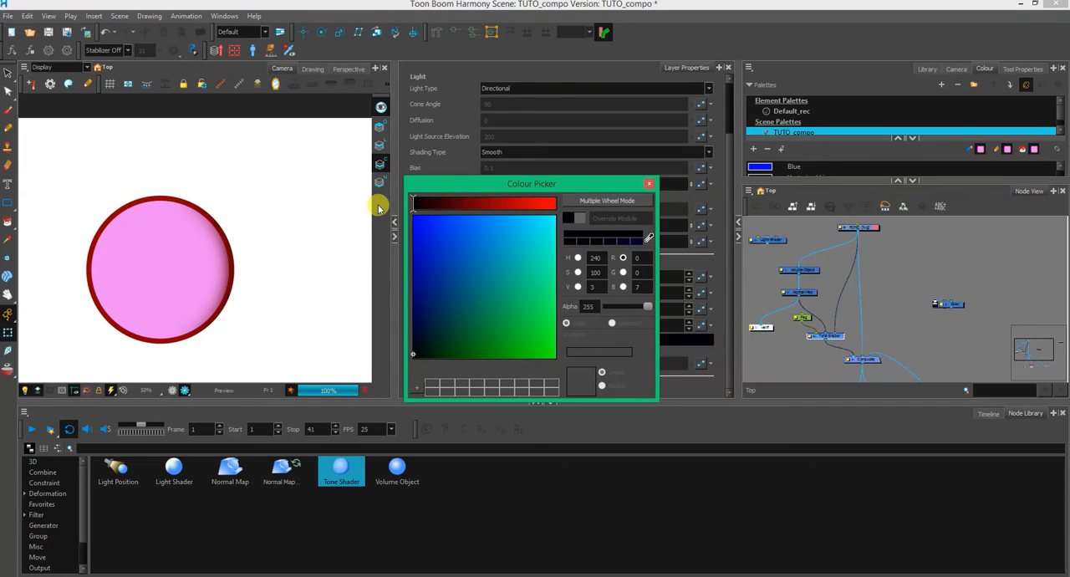
pyautogui.click(648, 183)
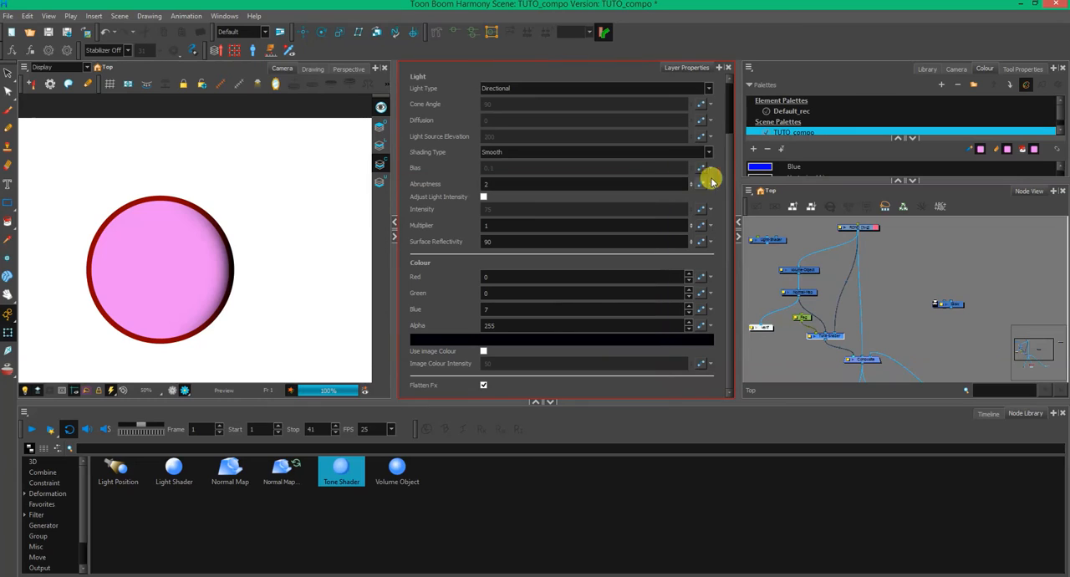
# - Keep the Tone-Shader's light type as Directional and set its multiplier to 1.9
pyautogui.moveTo(727, 282); pyautogui.dragTo(733, 176)
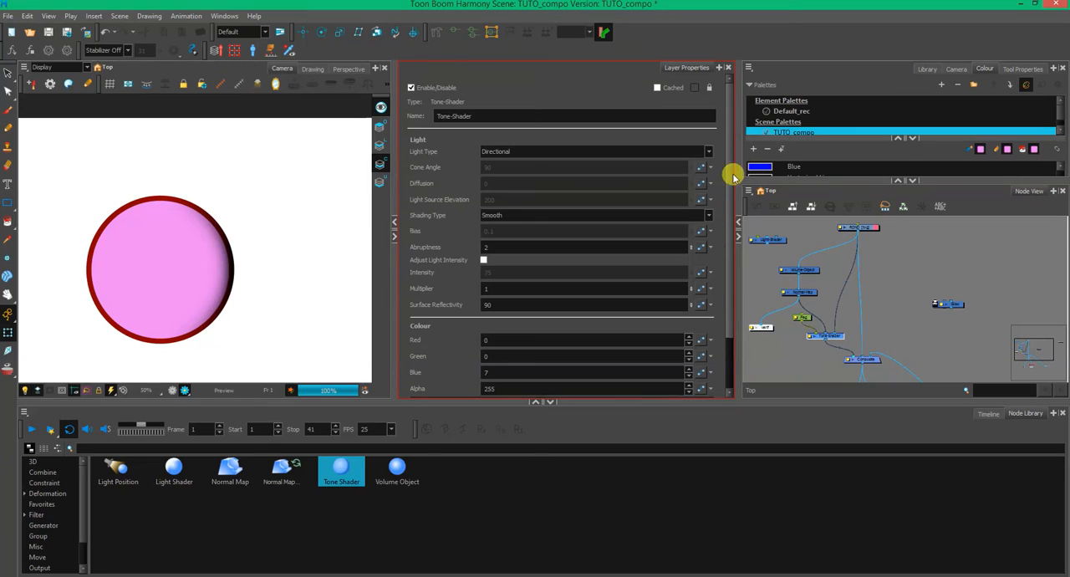
pyautogui.click(518, 154)
pyautogui.click(519, 160)
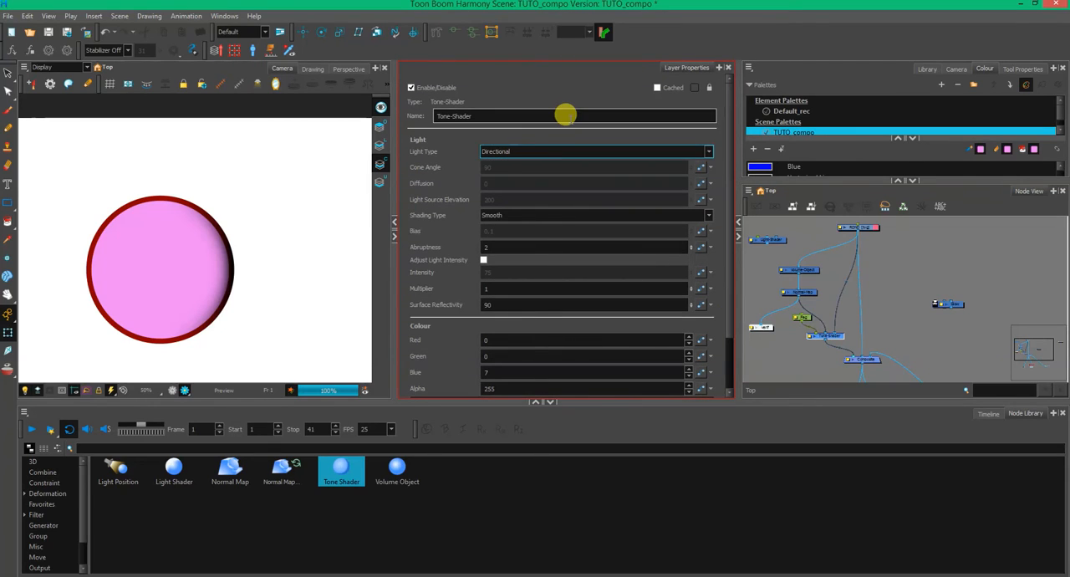
pyautogui.moveTo(730, 249); pyautogui.dragTo(728, 308)
pyautogui.moveTo(692, 228); pyautogui.dragTo(694, 210)
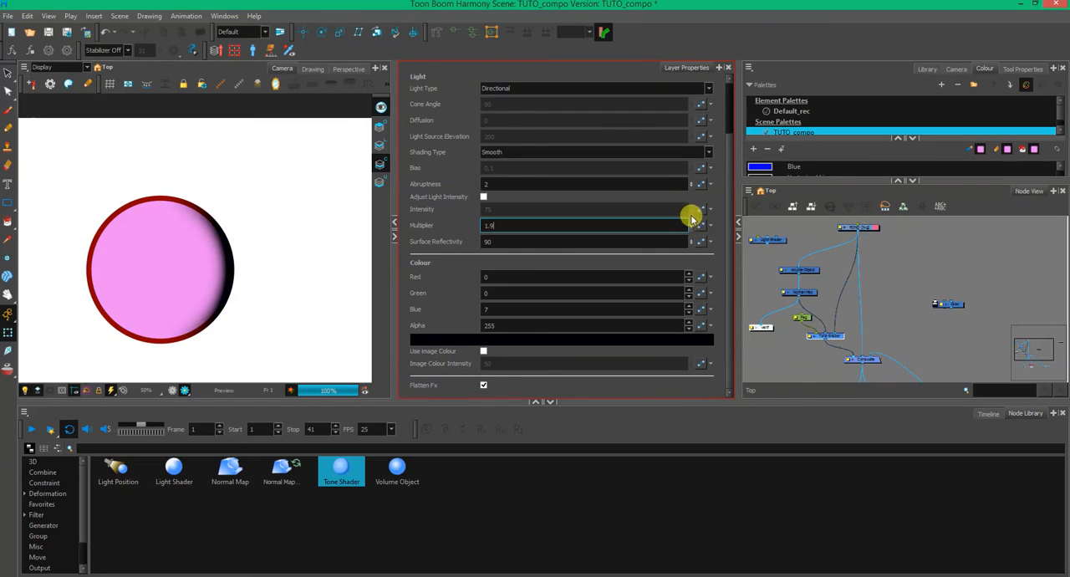
pyautogui.moveTo(727, 264); pyautogui.dragTo(723, 294)
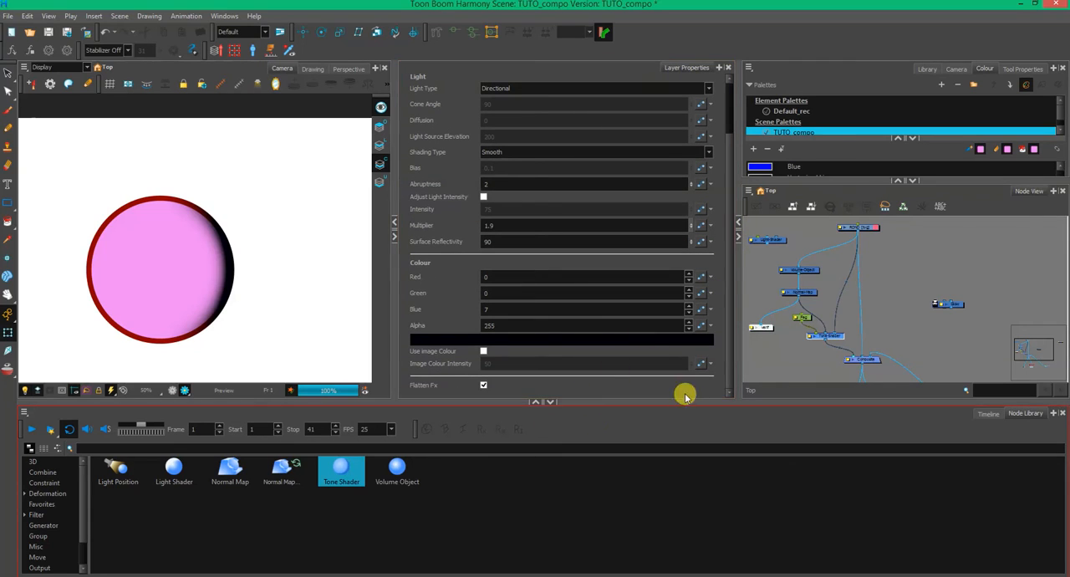
# - Select the Tone-Shader's peg and move it toward the circle's dark edge in the Camera view
pyautogui.click(784, 365)
pyautogui.click(802, 316)
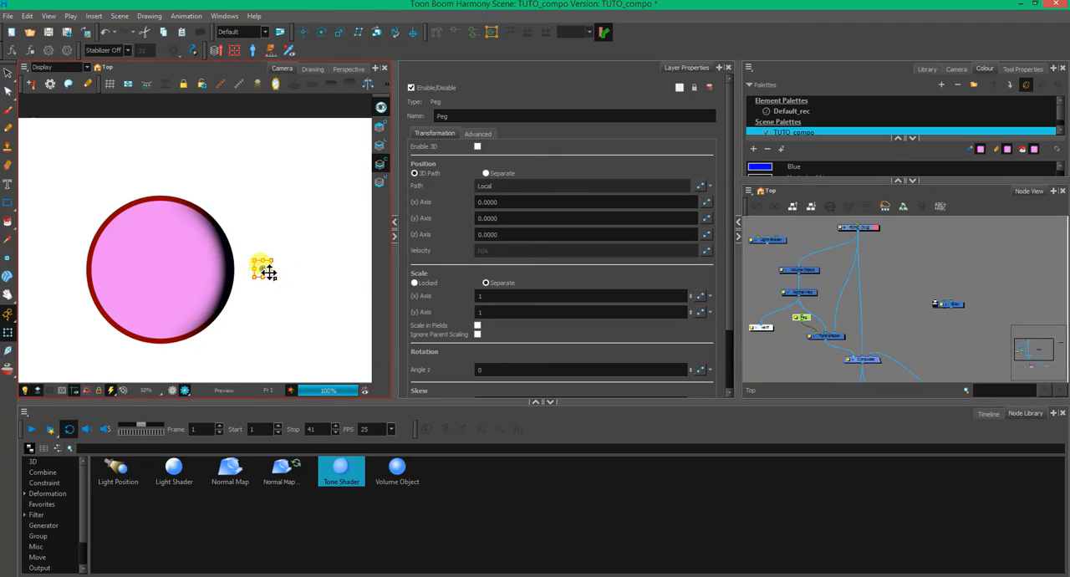
pyautogui.moveTo(266, 274); pyautogui.dragTo(251, 280)
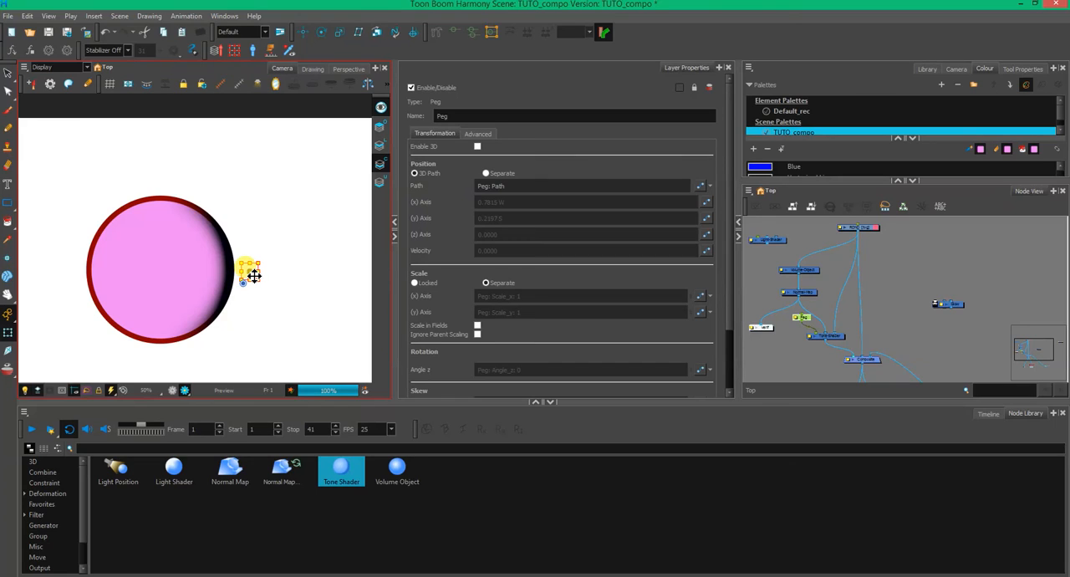
pyautogui.moveTo(243, 274); pyautogui.dragTo(237, 275)
pyautogui.click(467, 369)
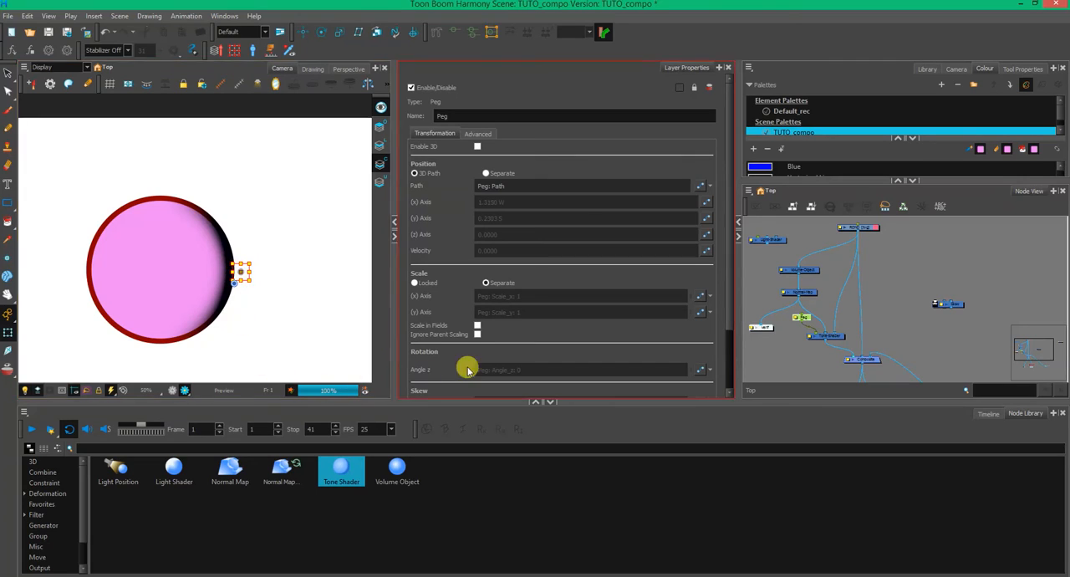
# - Delete the peg attached to the Tone-Shader node
pyautogui.click(794, 356)
pyautogui.click(805, 318)
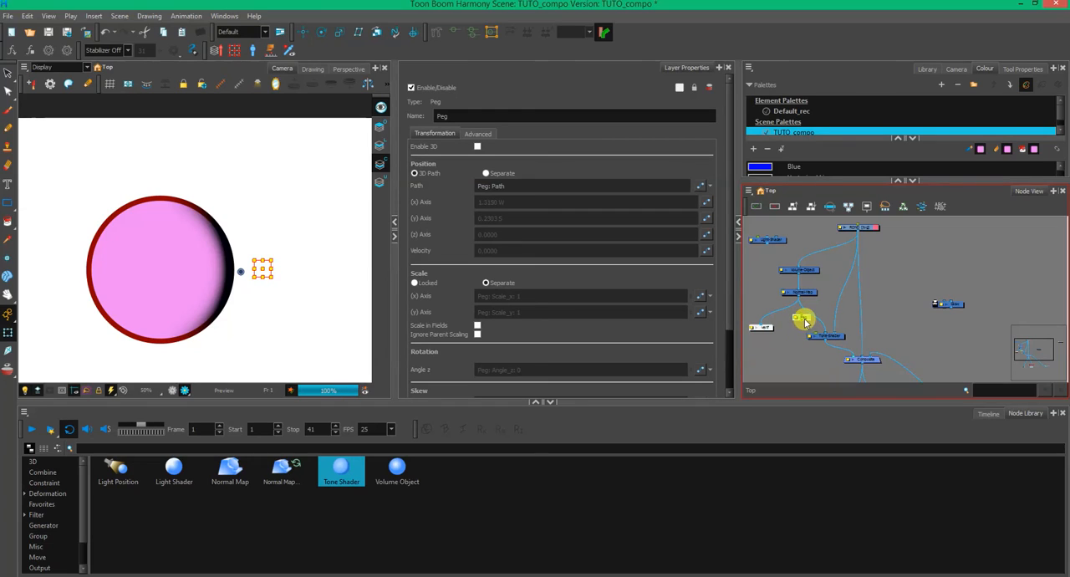
pyautogui.press('Delete')
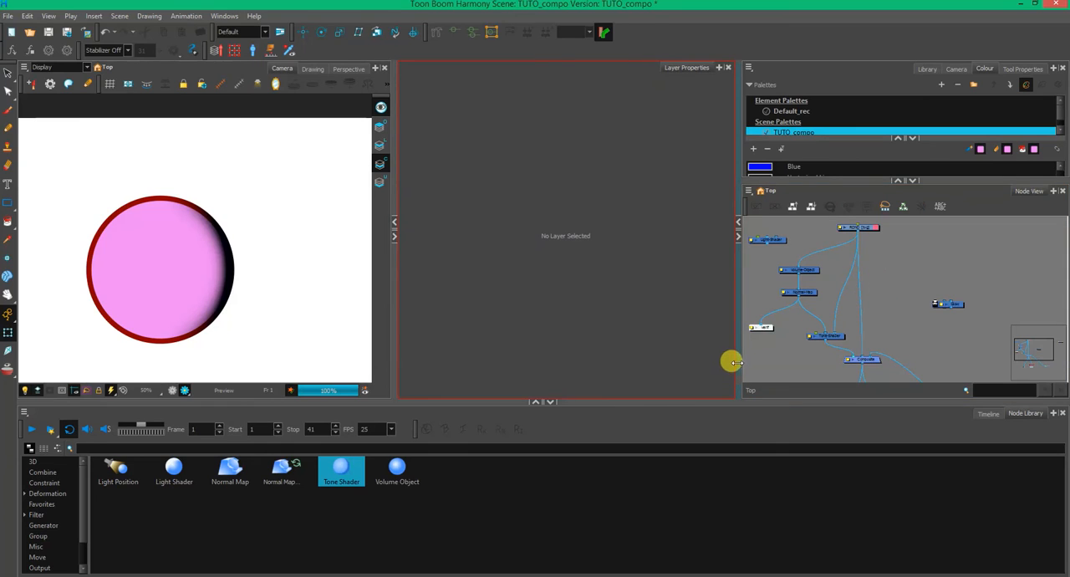
# - Resize the workspace panels to give the Node View and Camera view more room
pyautogui.moveTo(737, 361); pyautogui.dragTo(638, 350)
pyautogui.moveTo(350, 310); pyautogui.dragTo(400, 303)
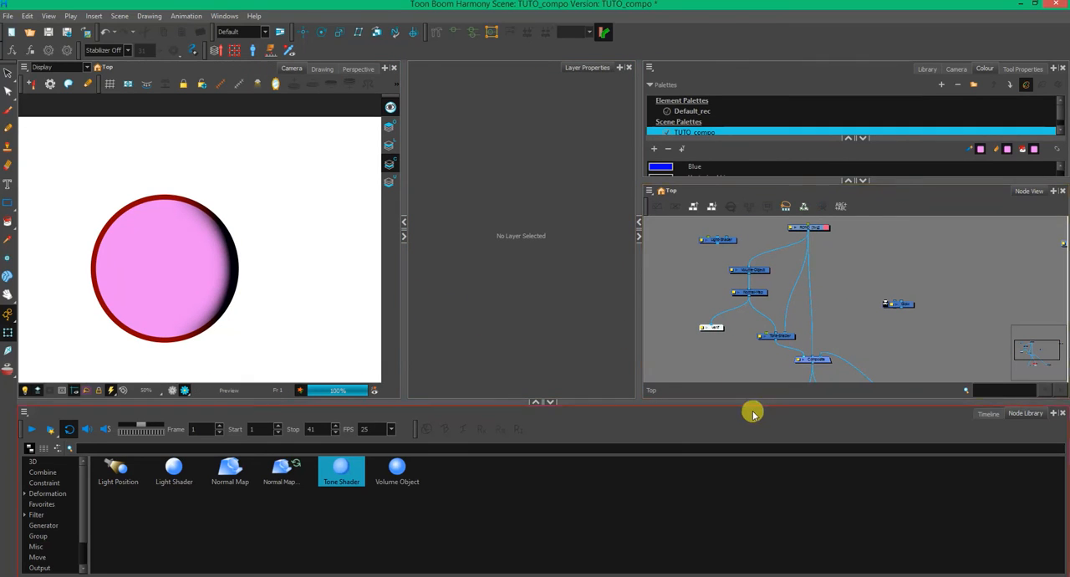
pyautogui.moveTo(749, 404); pyautogui.dragTo(711, 444)
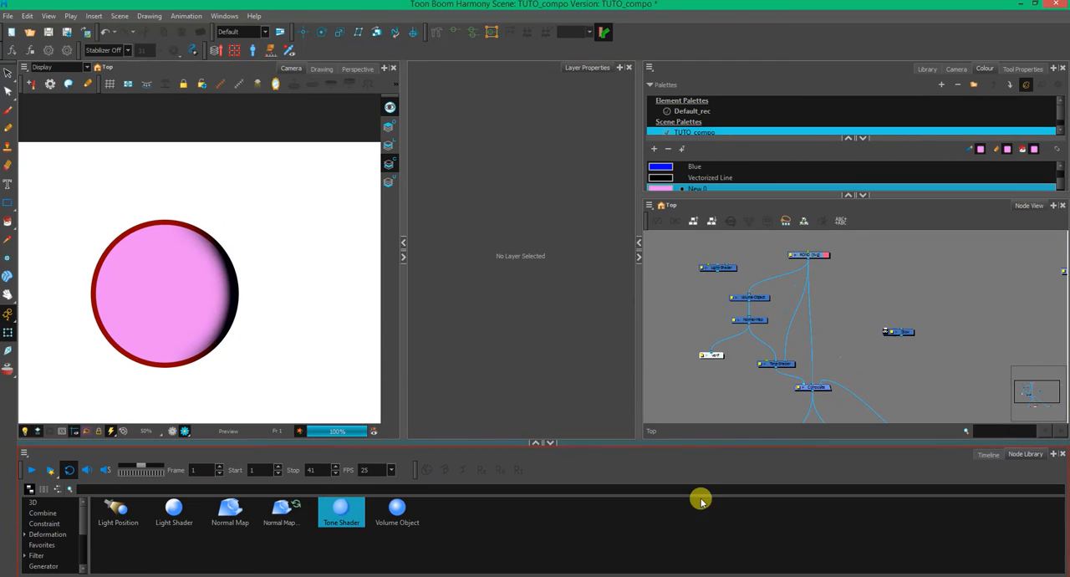
# - Place the Light-Shader beside the Tone-Shader, feed it from ROND and the Normal-Map, and connect its output to the Composite
pyautogui.click(789, 365)
pyautogui.moveTo(786, 365)
pyautogui.mouseDown()
pyautogui.moveTo(797, 368)
pyautogui.moveTo(786, 366)
pyautogui.mouseUp()
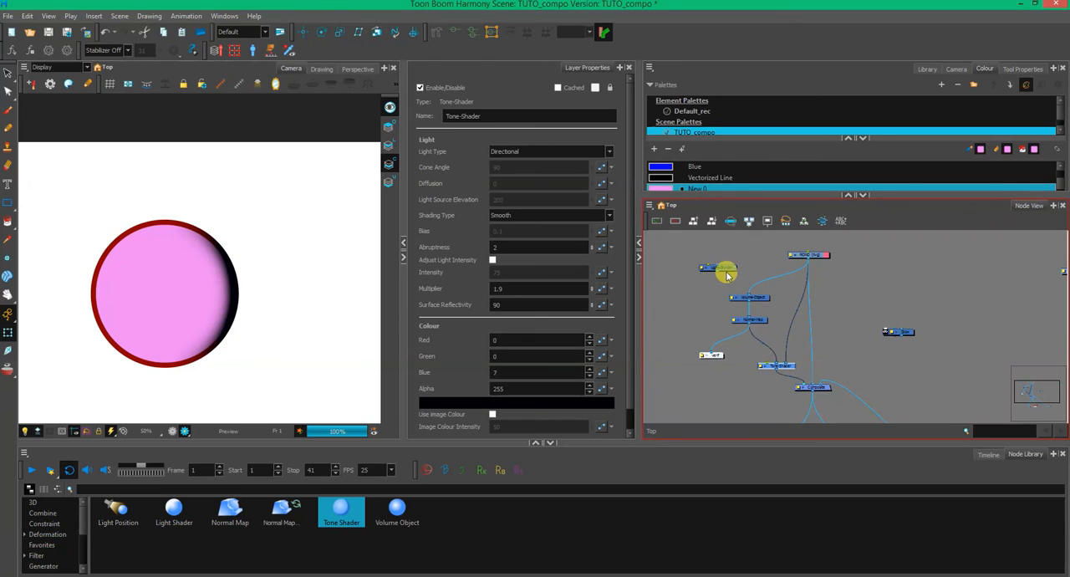
pyautogui.moveTo(724, 269)
pyautogui.mouseDown()
pyautogui.moveTo(767, 268)
pyautogui.moveTo(869, 333)
pyautogui.moveTo(853, 348)
pyautogui.mouseUp()
pyautogui.moveTo(812, 260)
pyautogui.mouseDown()
pyautogui.moveTo(853, 312)
pyautogui.moveTo(847, 297)
pyautogui.mouseUp()
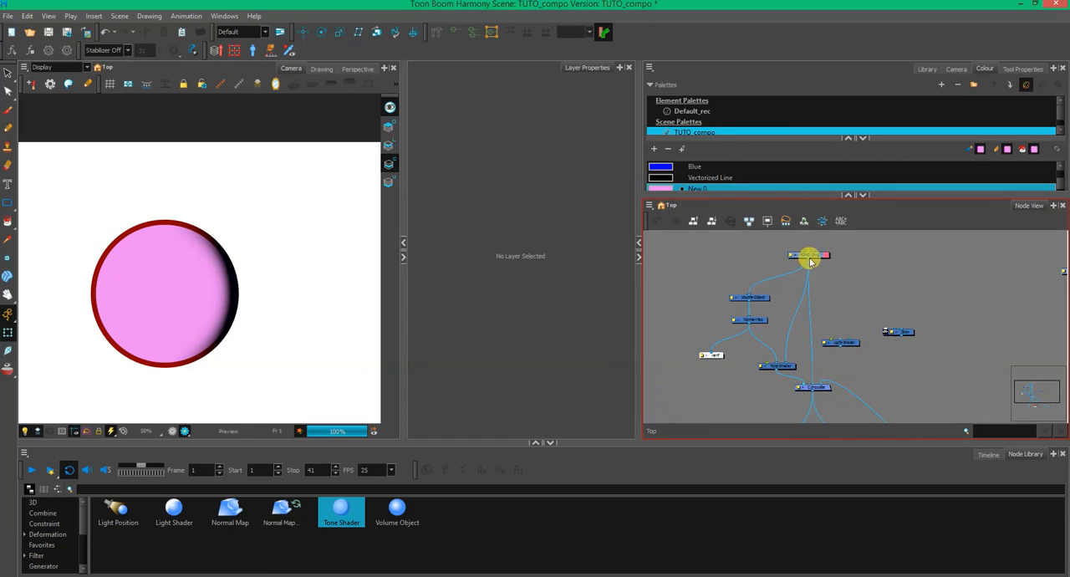
pyautogui.moveTo(809, 262)
pyautogui.mouseDown()
pyautogui.moveTo(845, 332)
pyautogui.moveTo(810, 385)
pyautogui.mouseUp()
pyautogui.moveTo(749, 322); pyautogui.dragTo(853, 347)
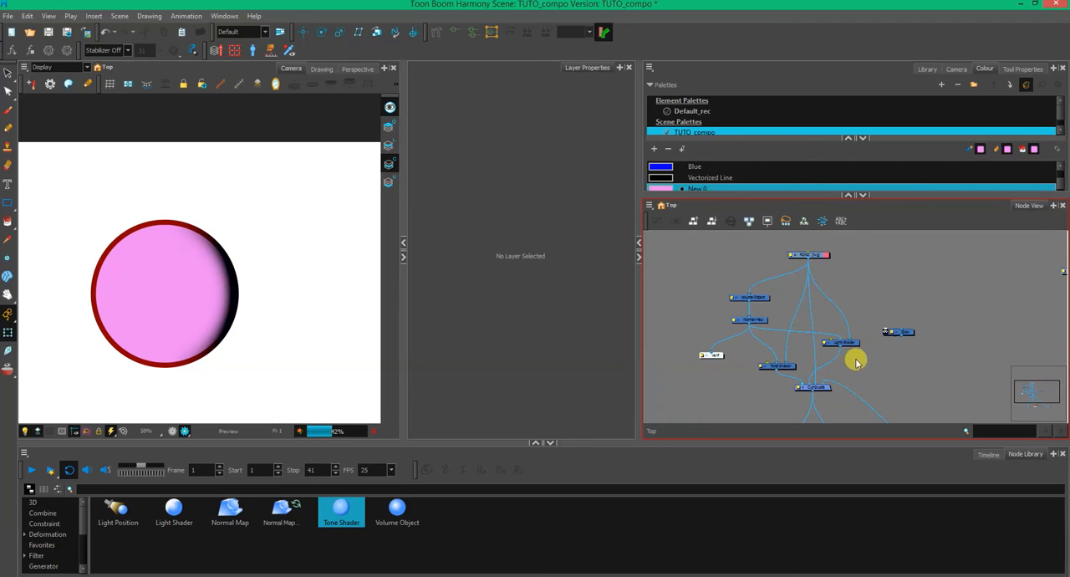
# - Set the Light-Shader's colour to yellow with red 225, green 255 and blue 0
pyautogui.click(851, 348)
pyautogui.scroll(-1, 629, 310)
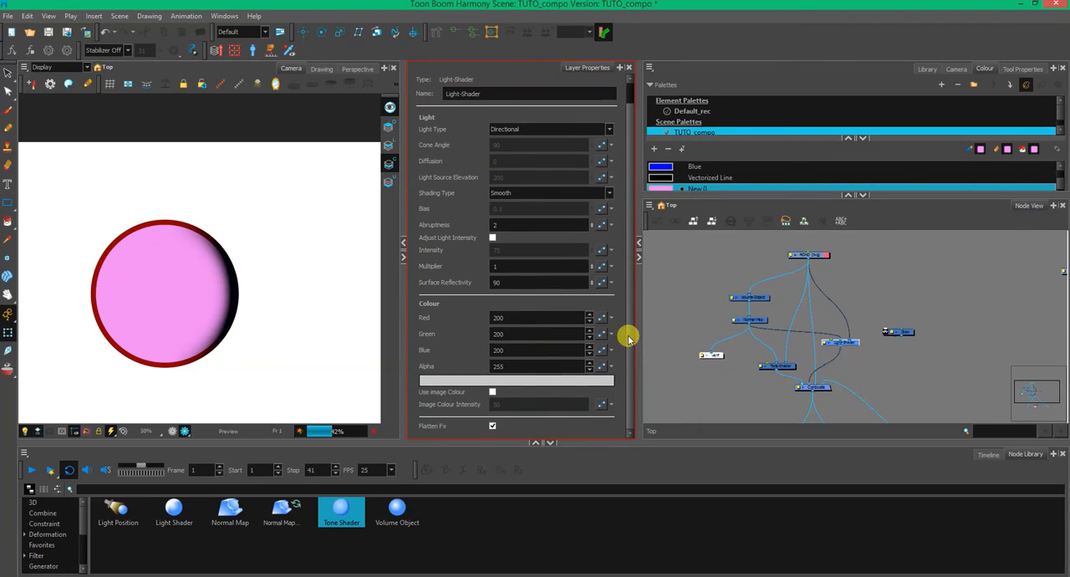
pyautogui.click(473, 380)
pyautogui.click(537, 325)
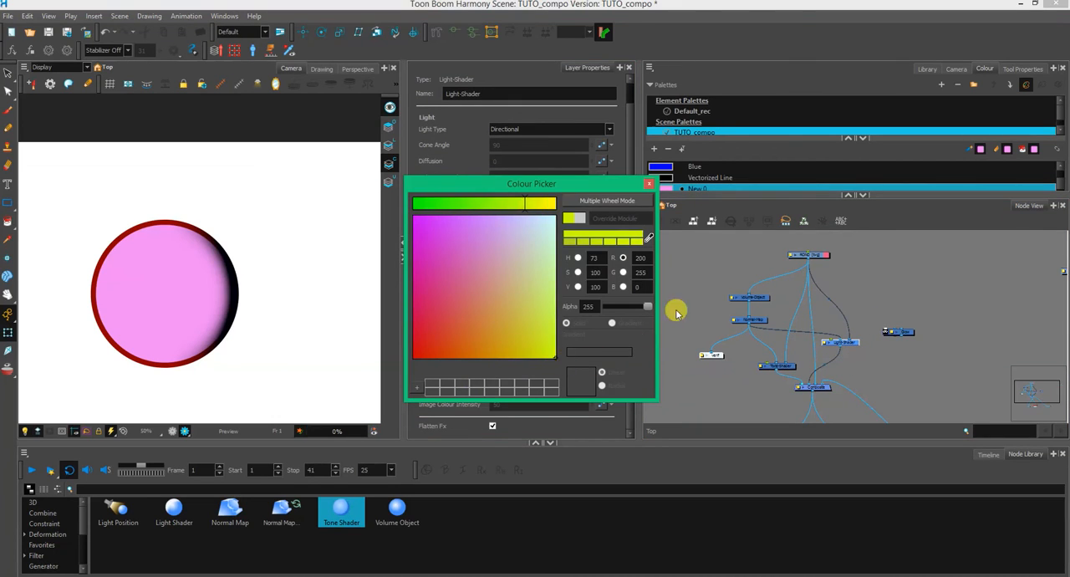
pyautogui.click(540, 204)
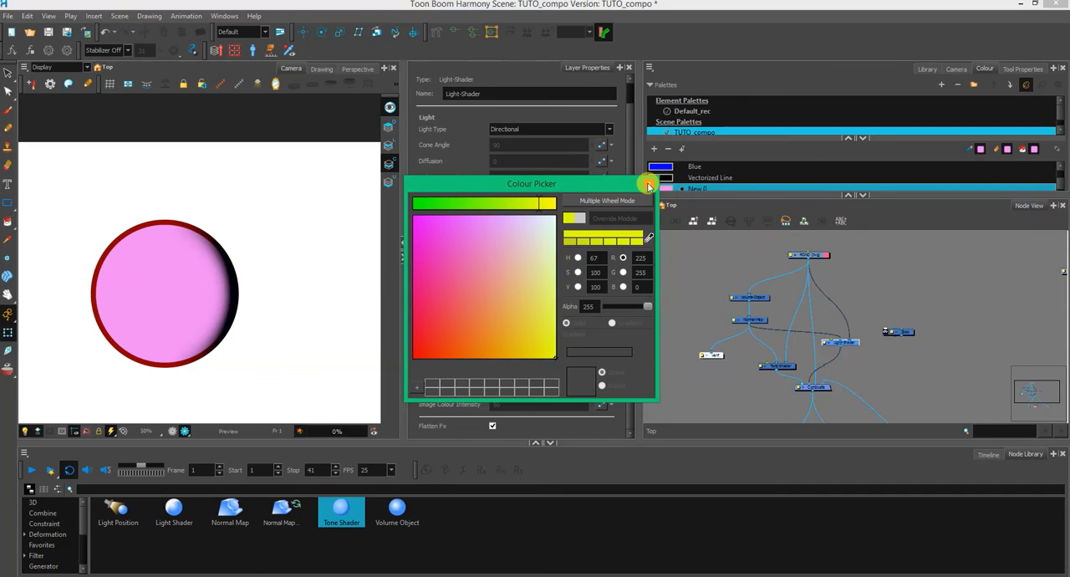
pyautogui.click(648, 185)
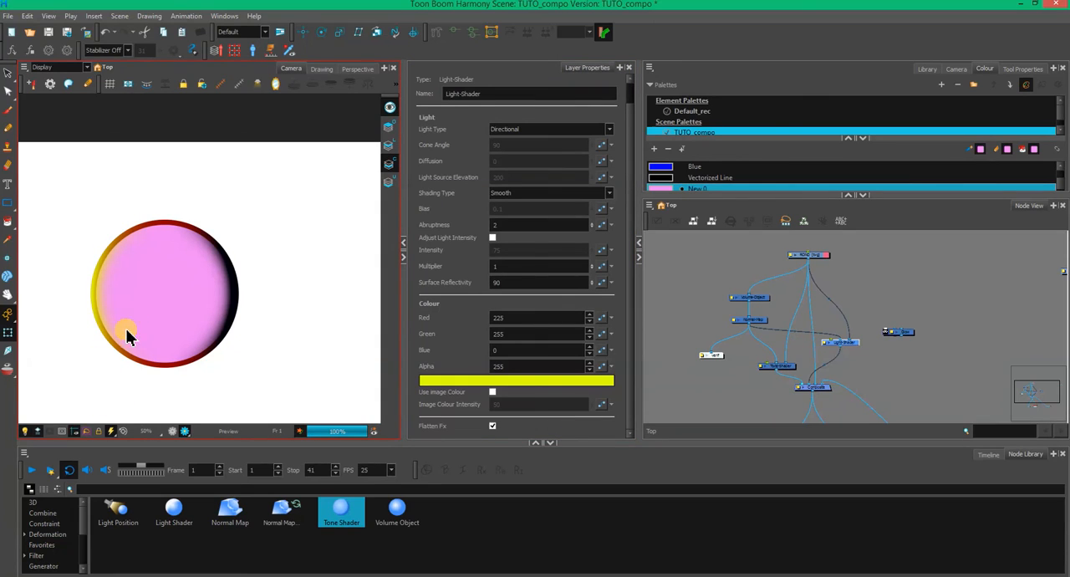
pyautogui.moveTo(848, 342); pyautogui.dragTo(852, 342)
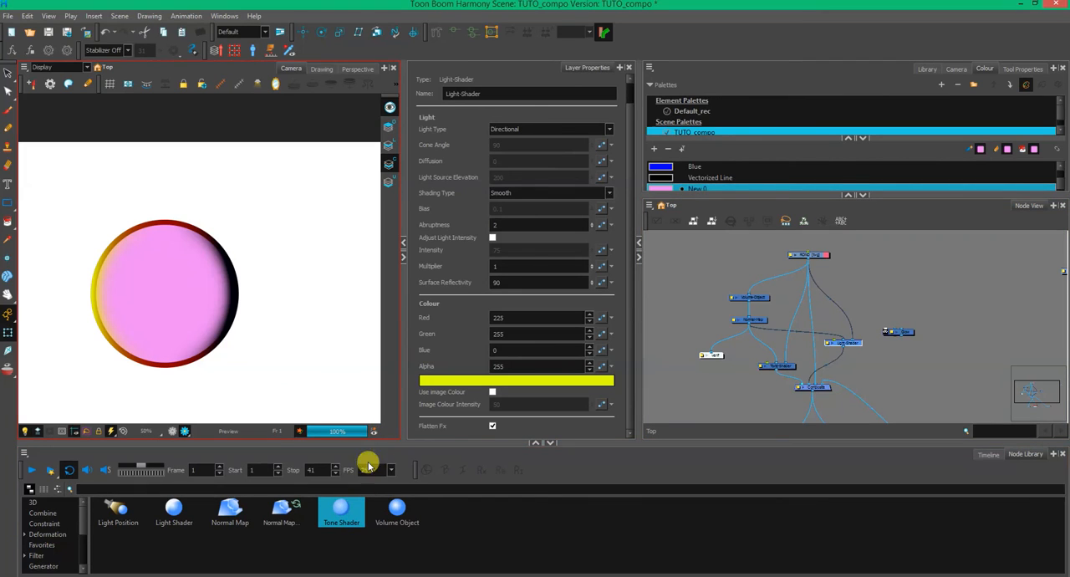
# - Show the Timeline to view the scene's layers
pyautogui.click(986, 456)
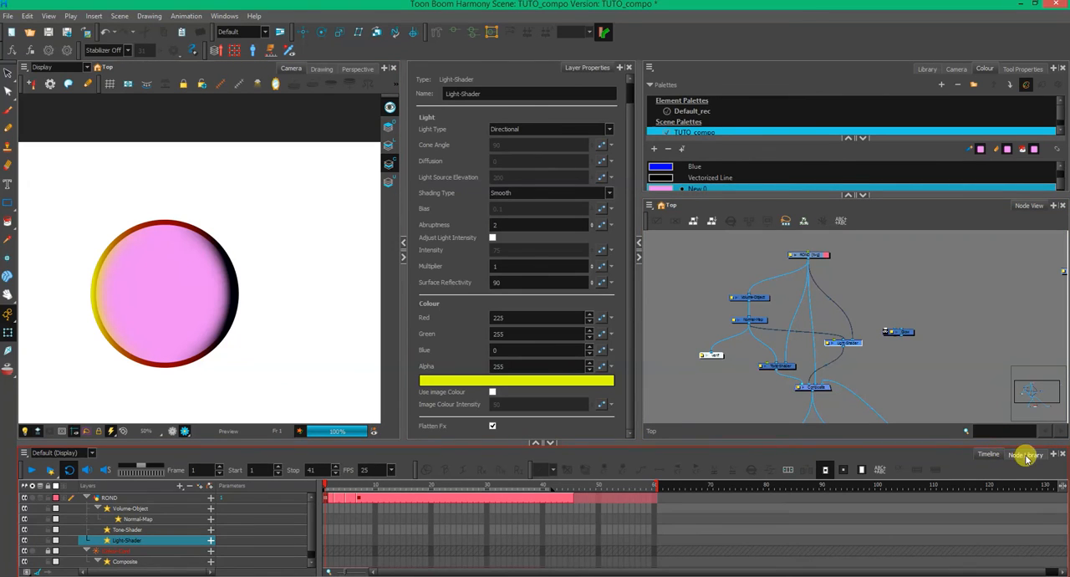
# - Add a Light-Position node left of ROND and connect it to the Tone-Shader and the Light-Shader
pyautogui.click(1024, 454)
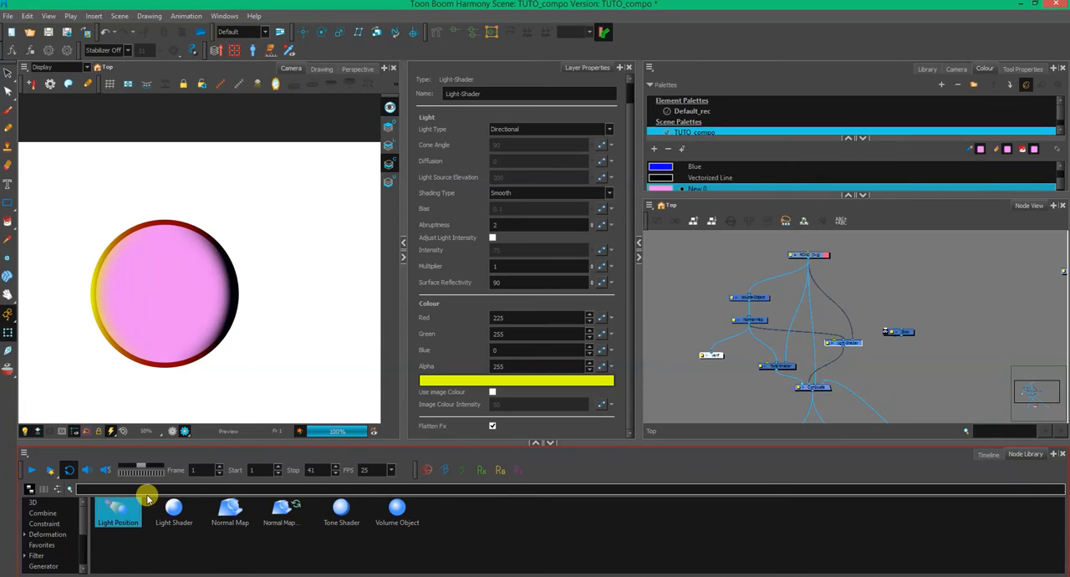
pyautogui.moveTo(119, 519); pyautogui.dragTo(707, 263)
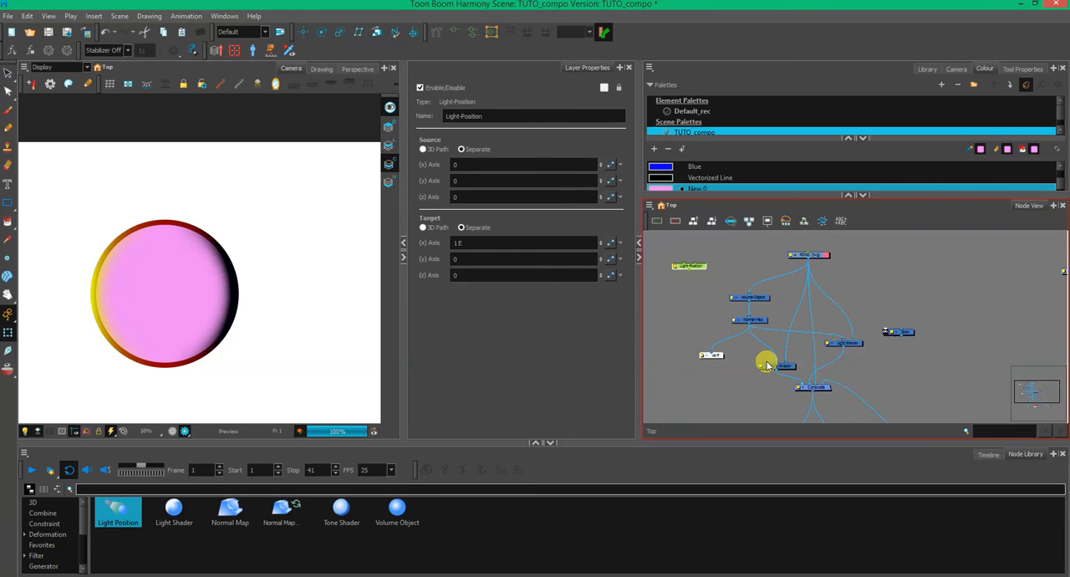
pyautogui.click(687, 324)
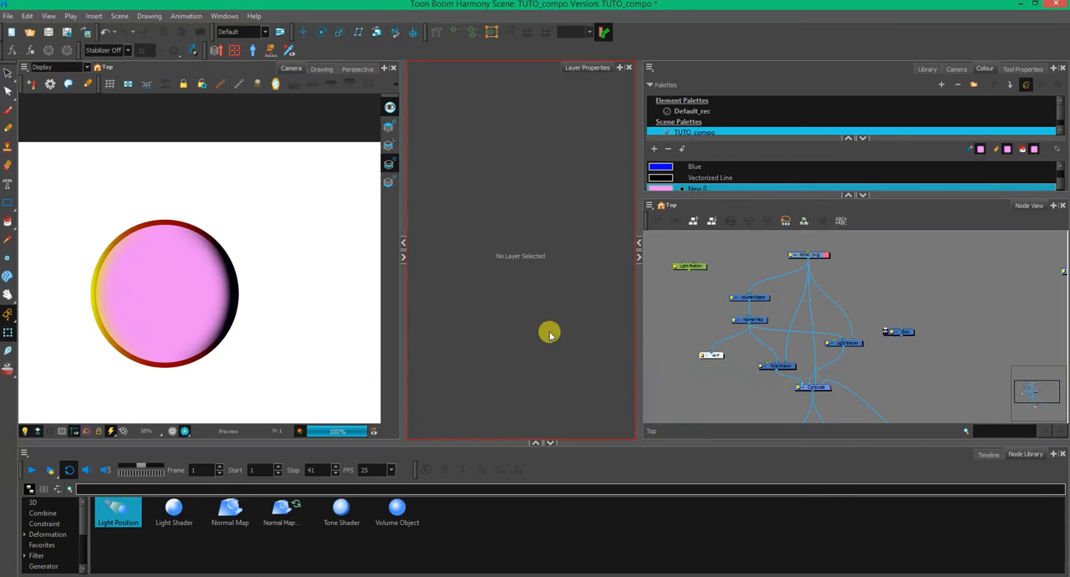
pyautogui.moveTo(691, 294); pyautogui.dragTo(764, 362)
pyautogui.moveTo(694, 278); pyautogui.dragTo(839, 341)
pyautogui.click(702, 274)
pyautogui.moveTo(702, 274); pyautogui.dragTo(710, 276)
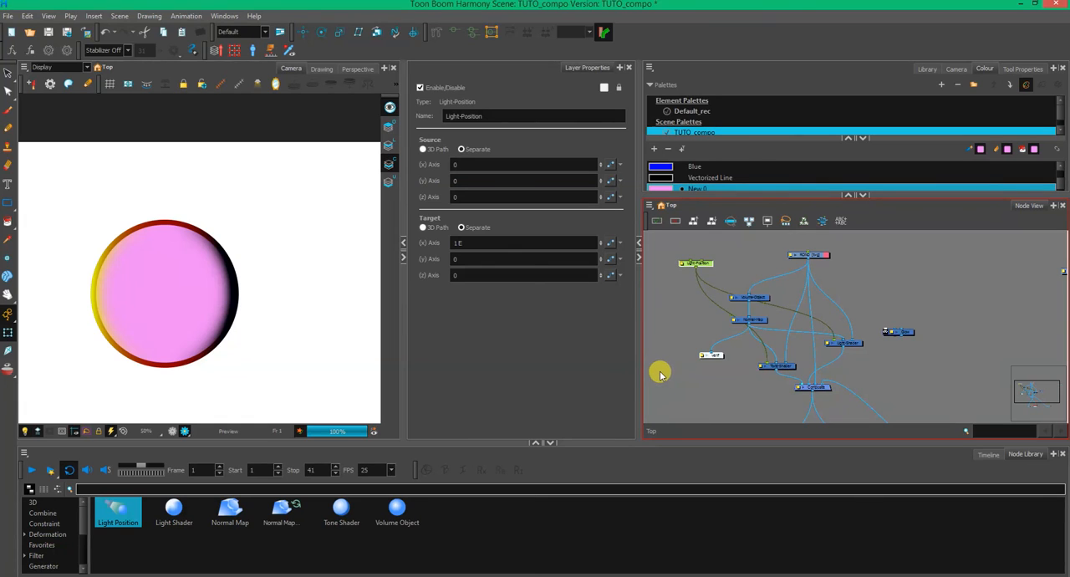
pyautogui.click(173, 510)
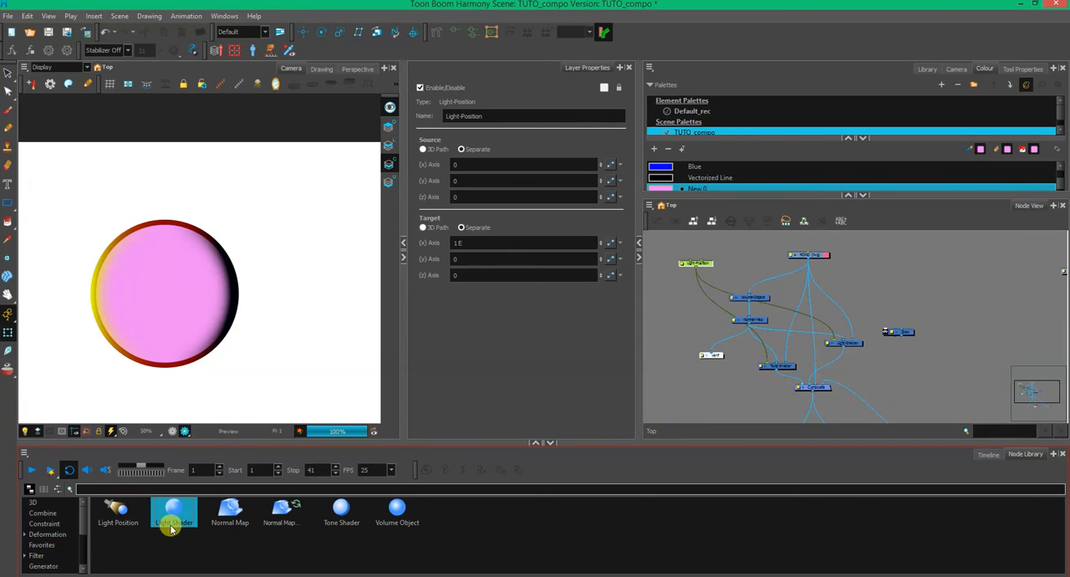
pyautogui.moveTo(674, 328); pyautogui.dragTo(694, 325)
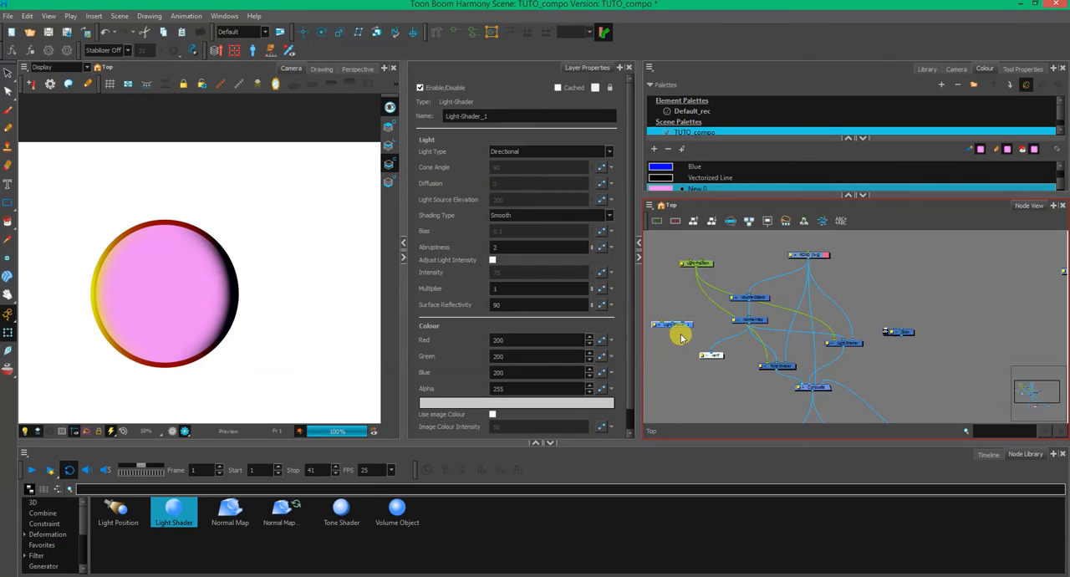
pyautogui.press('Delete')
# - Display the Light-Position node's manipulator in the Camera view
pyautogui.click(708, 265)
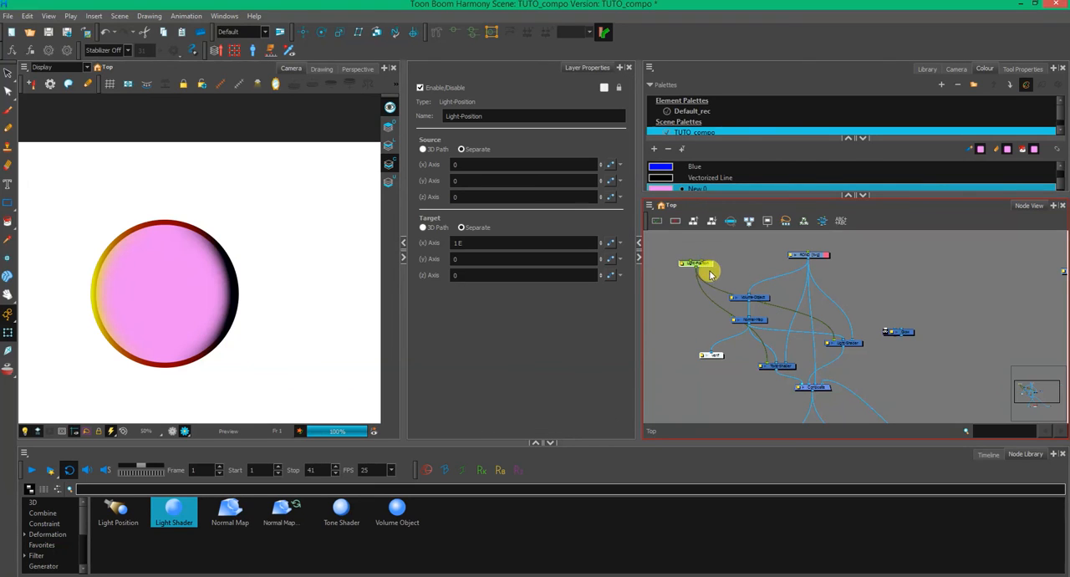
pyautogui.click(219, 87)
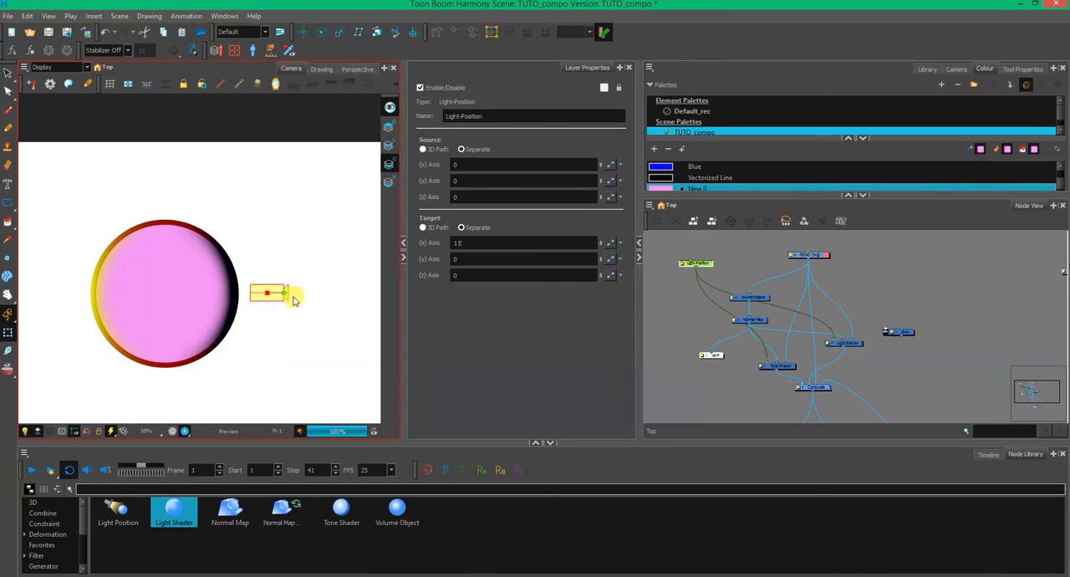
pyautogui.scroll(-2, 293, 306)
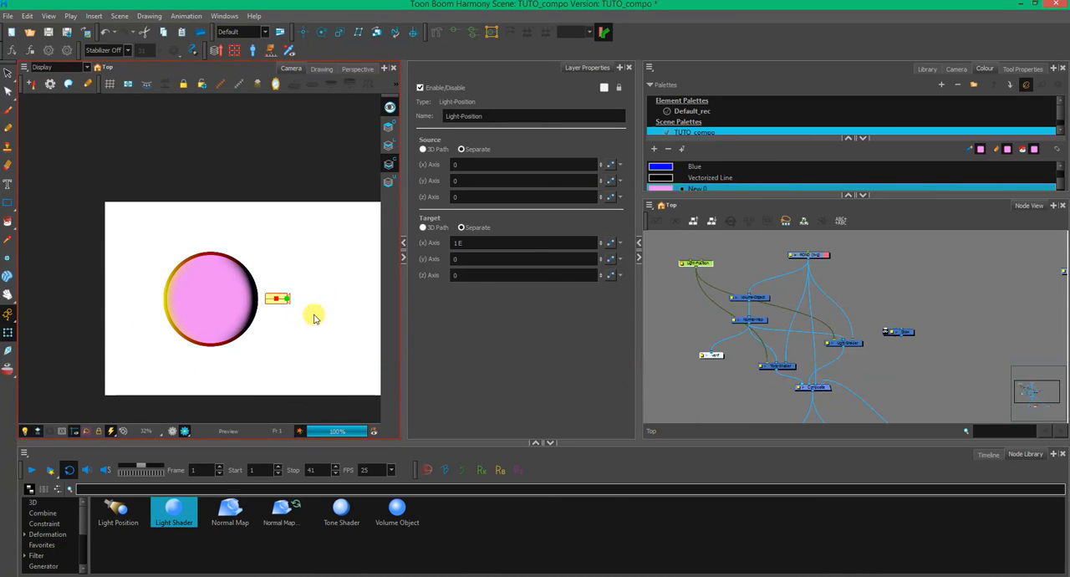
# - Keyframe the Light-Position at frame 1 and move its source above the pink circle, slightly to its left
pyautogui.click(988, 454)
pyautogui.click(695, 263)
pyautogui.click(341, 505)
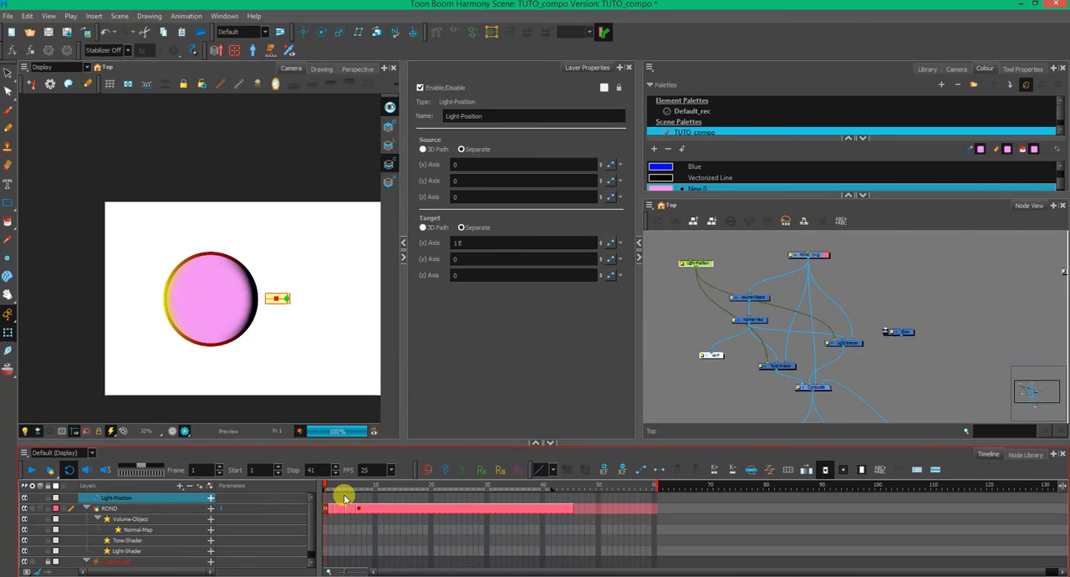
pyautogui.click(604, 469)
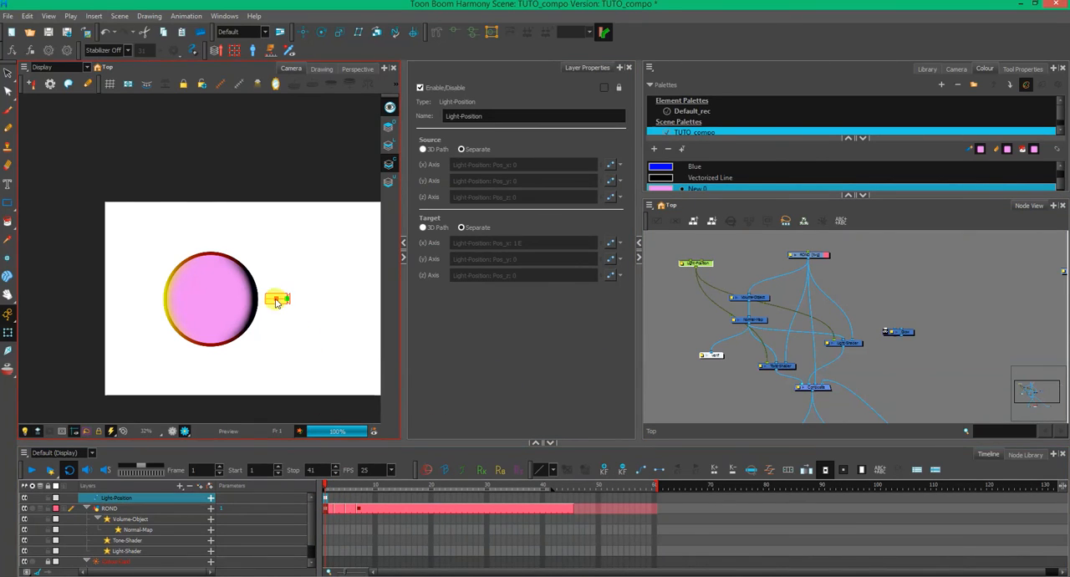
pyautogui.moveTo(283, 302)
pyautogui.mouseDown()
pyautogui.moveTo(270, 264)
pyautogui.moveTo(172, 187)
pyautogui.moveTo(181, 166)
pyautogui.mouseUp()
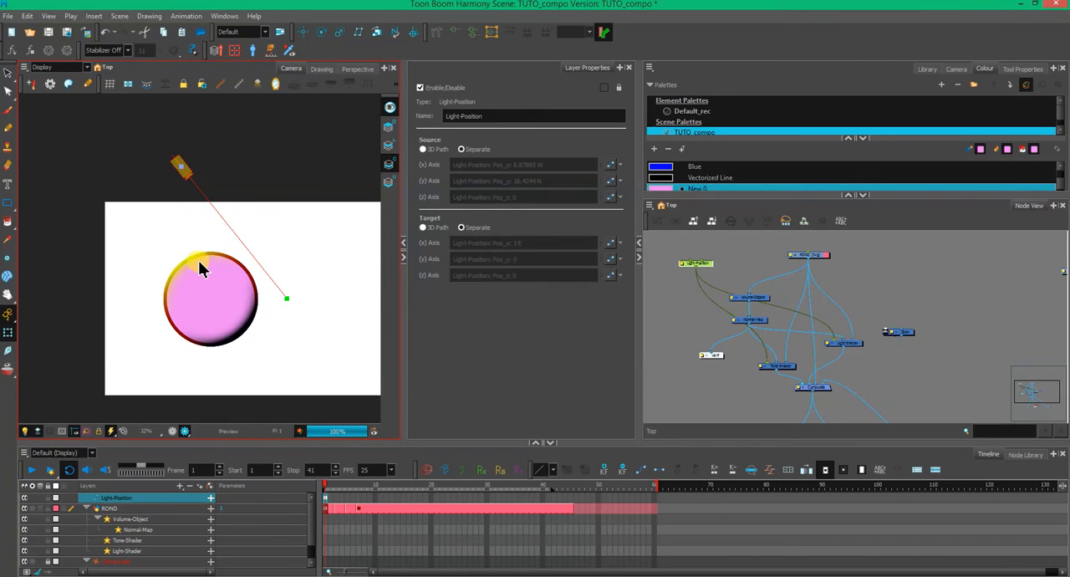
# - At frame 32, move the light source to the upper right of the drawing and its target left of the face
pyautogui.click(374, 468)
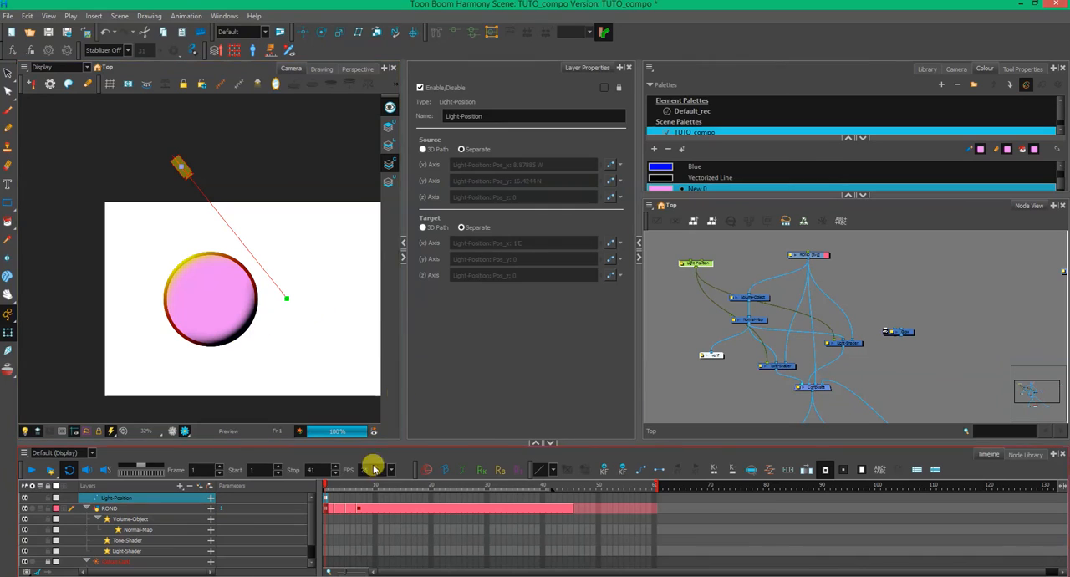
pyautogui.click(497, 499)
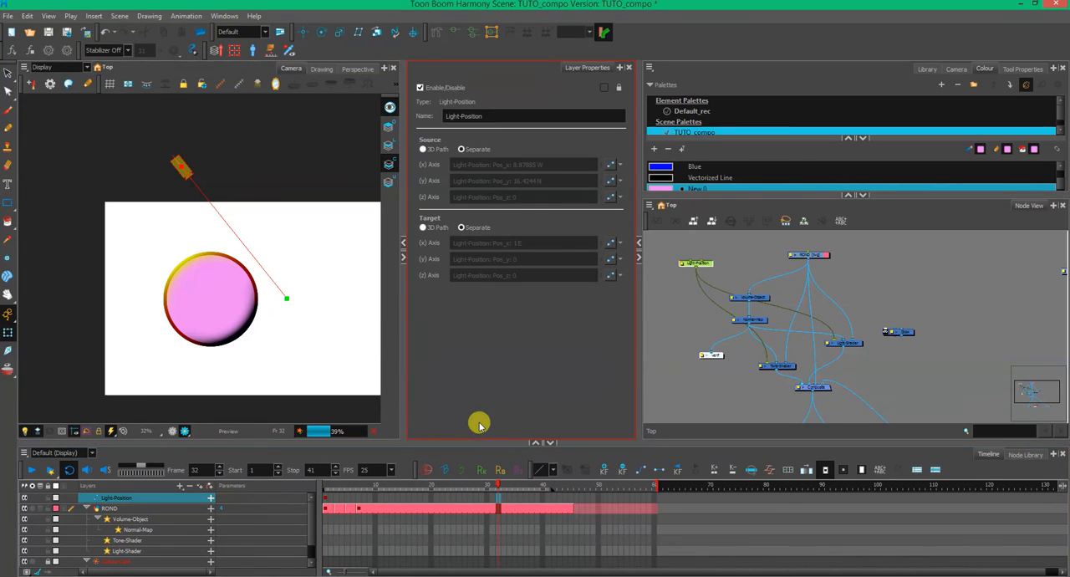
pyautogui.moveTo(184, 168); pyautogui.dragTo(318, 155)
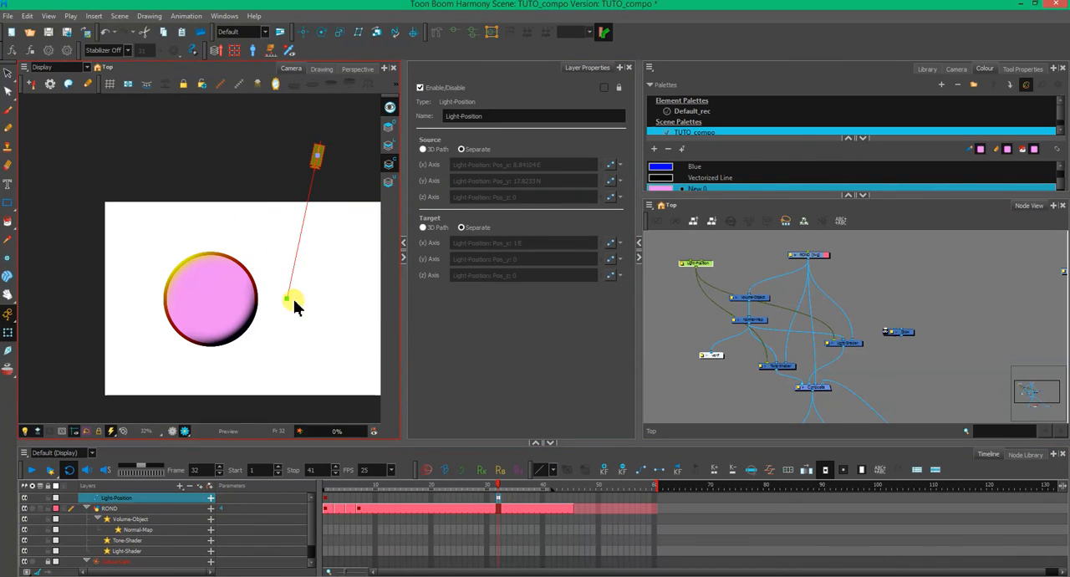
pyautogui.moveTo(292, 302); pyautogui.dragTo(194, 311)
# - Try motion interpolation from the Light-Position's frame 1 keyframe, preview it at frame 15, and restore the stop-motion keyframe
pyautogui.click(355, 518)
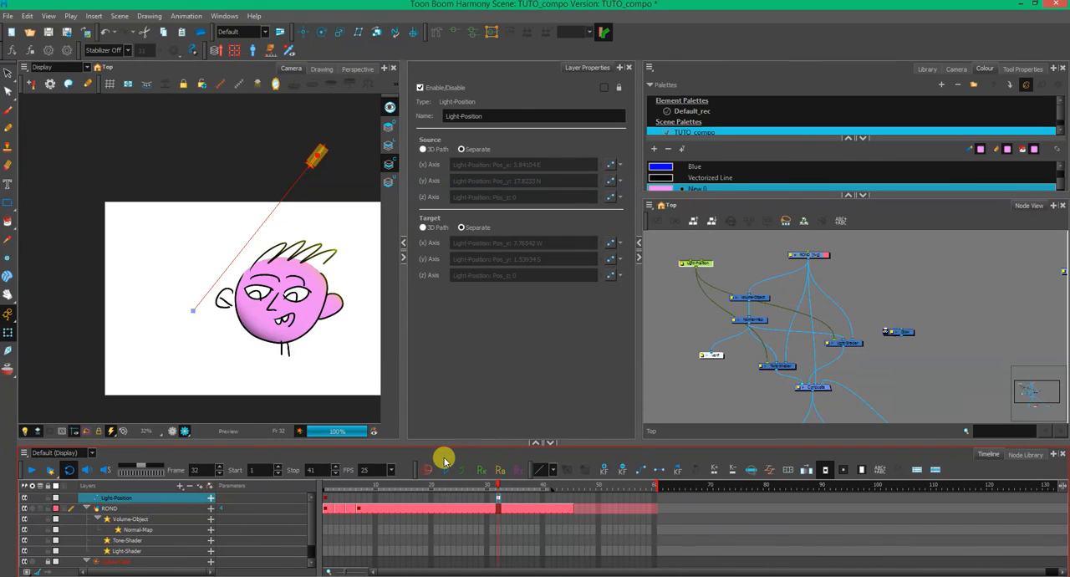
pyautogui.click(330, 510)
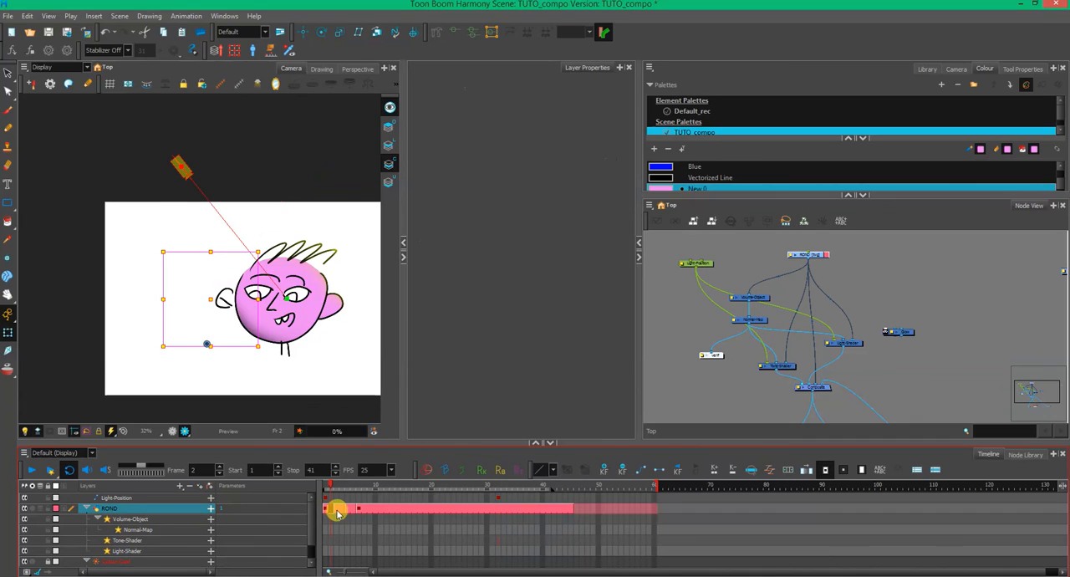
pyautogui.moveTo(337, 514); pyautogui.dragTo(365, 508)
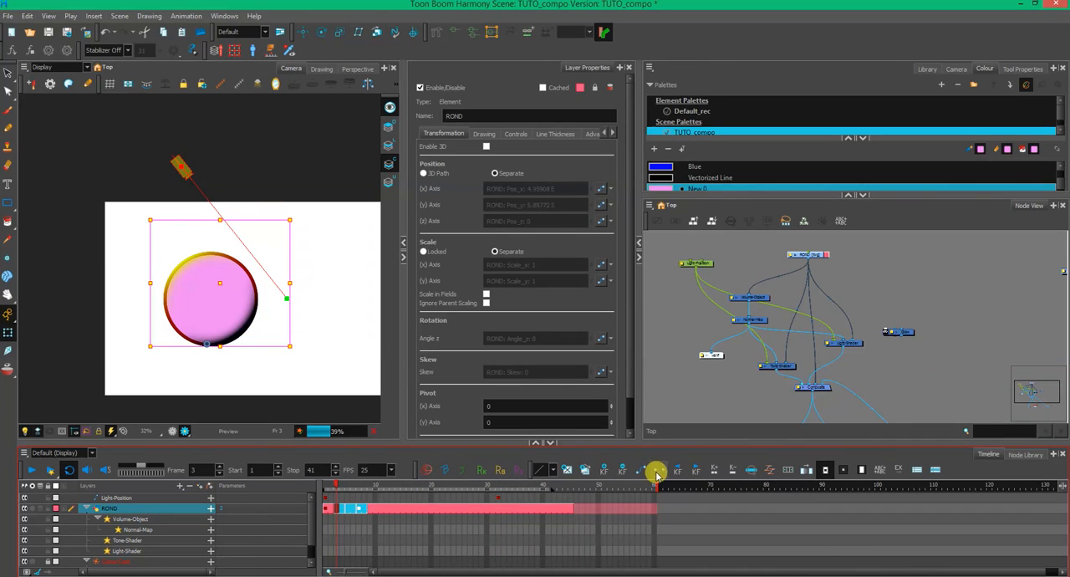
pyautogui.click(327, 499)
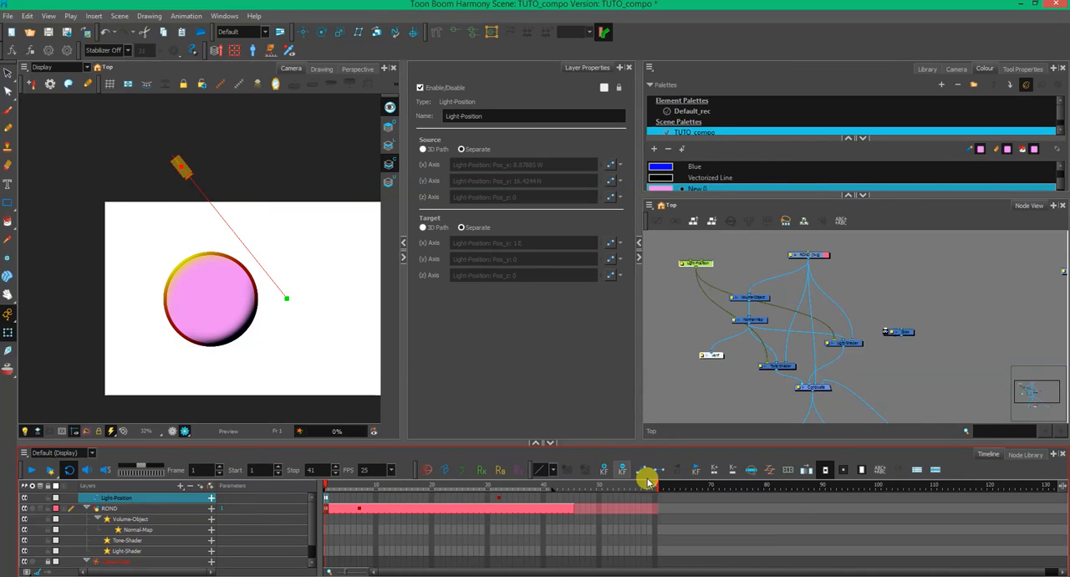
pyautogui.moveTo(342, 483); pyautogui.dragTo(404, 485)
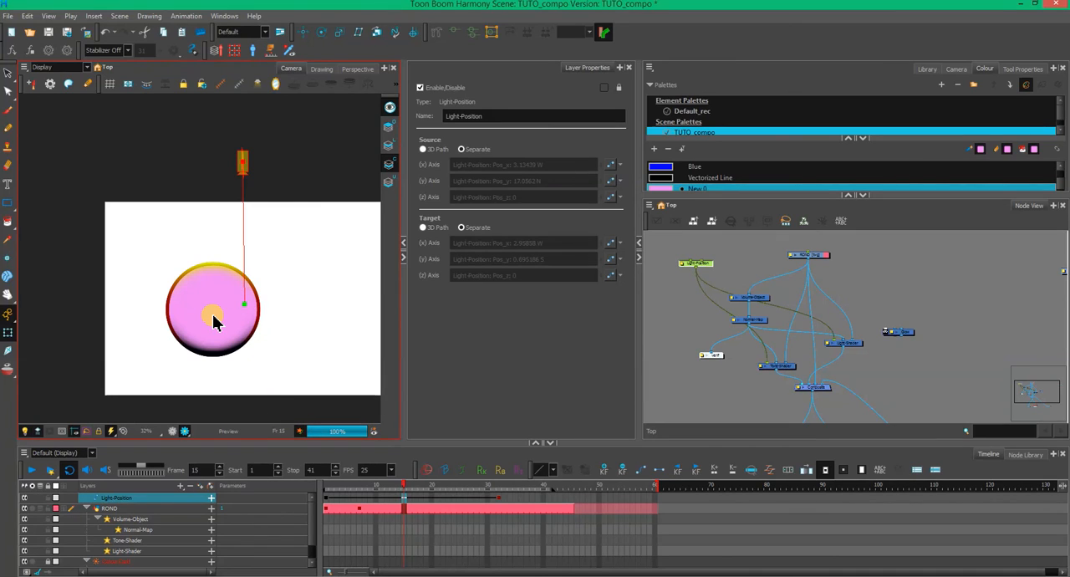
pyautogui.click(327, 494)
pyautogui.click(657, 470)
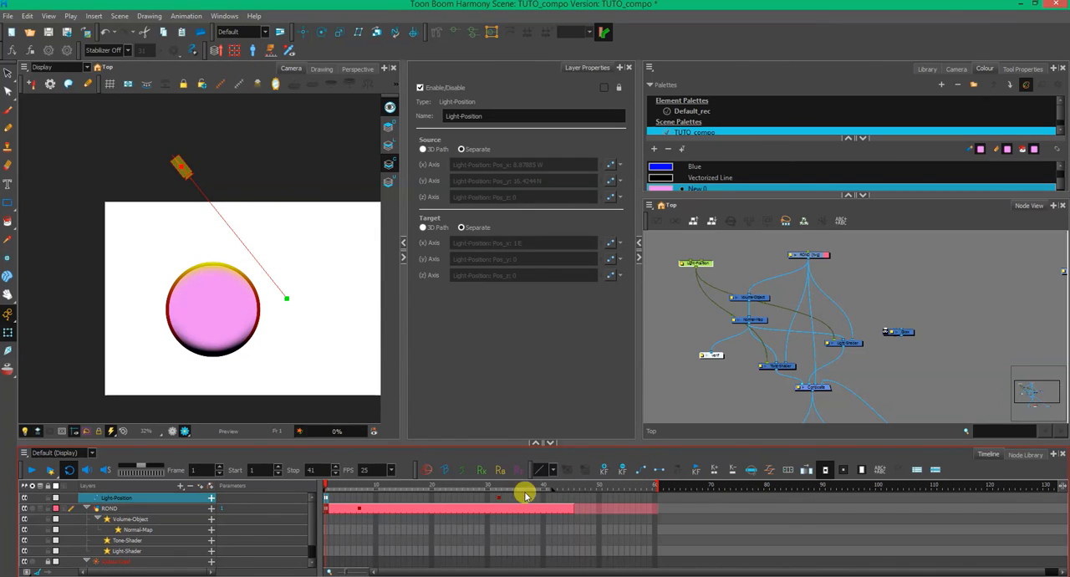
# - Move ROND to the right at its frame 7 keyframe, interpolate the motion from frame 1, and preview frame 4
pyautogui.click(331, 509)
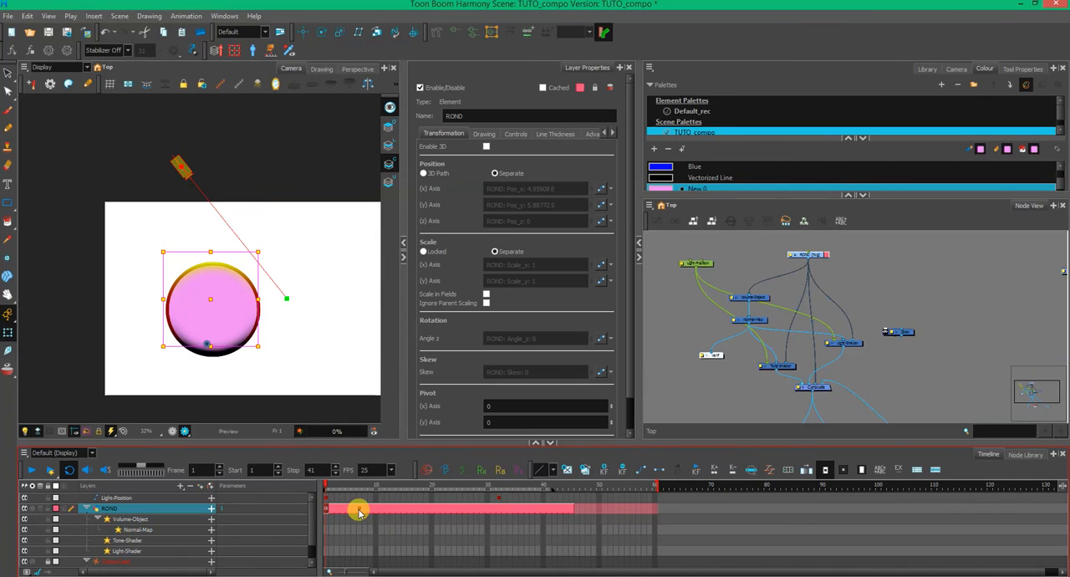
pyautogui.click(359, 510)
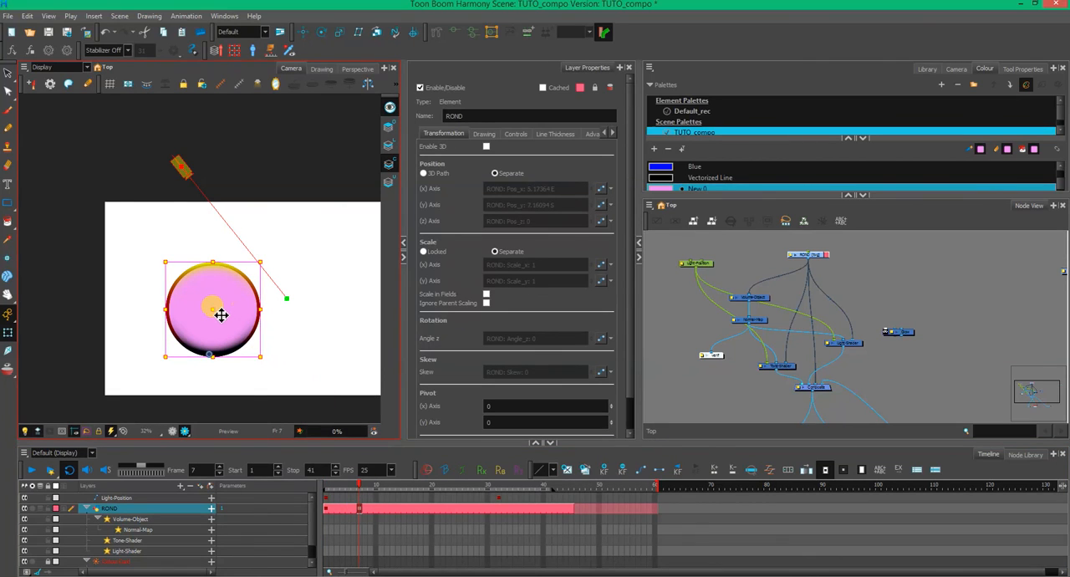
pyautogui.moveTo(217, 310); pyautogui.dragTo(349, 307)
pyautogui.click(326, 505)
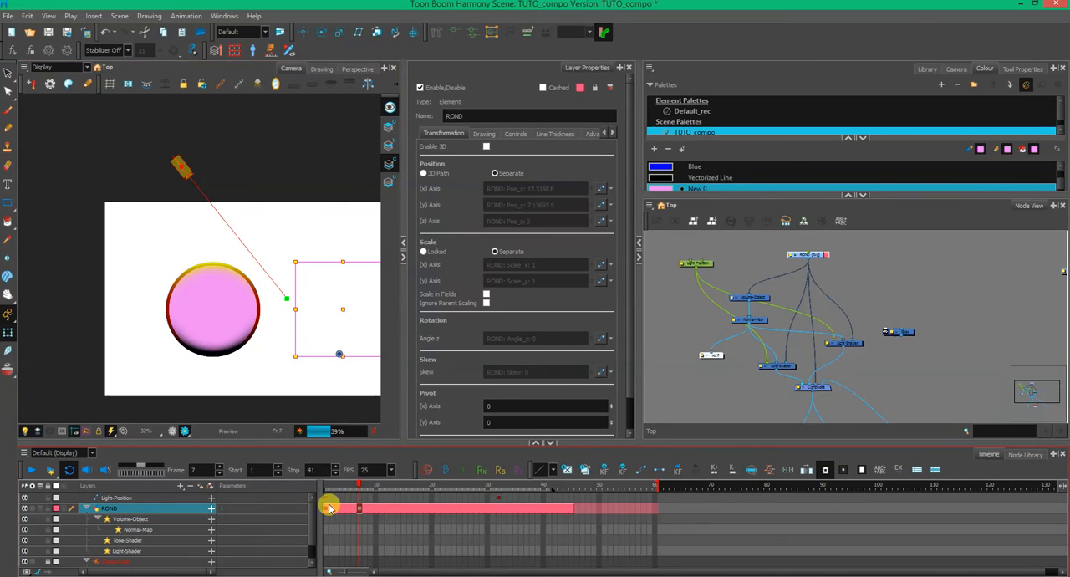
pyautogui.click(636, 474)
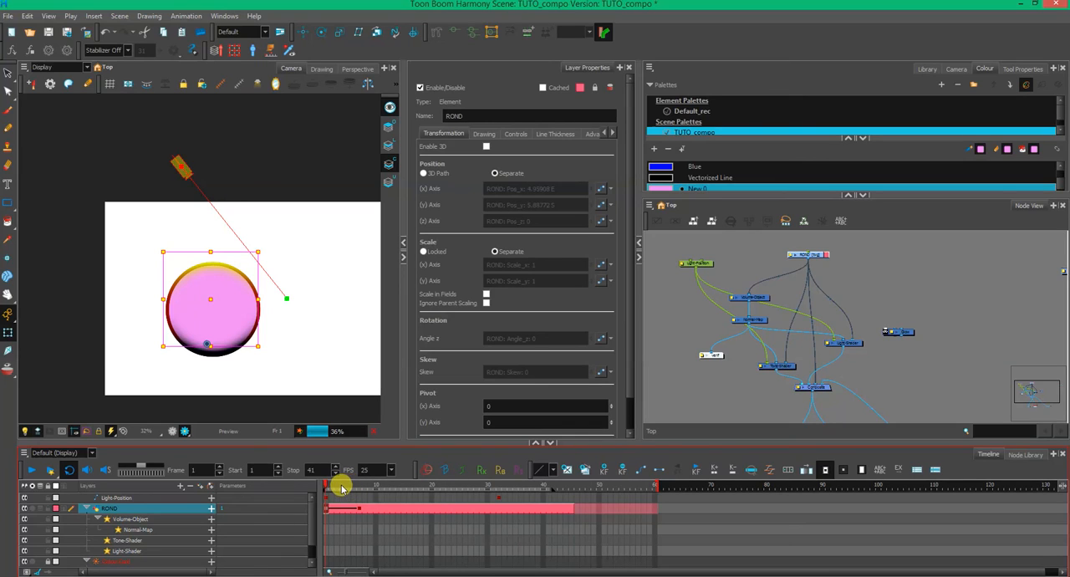
pyautogui.click(343, 488)
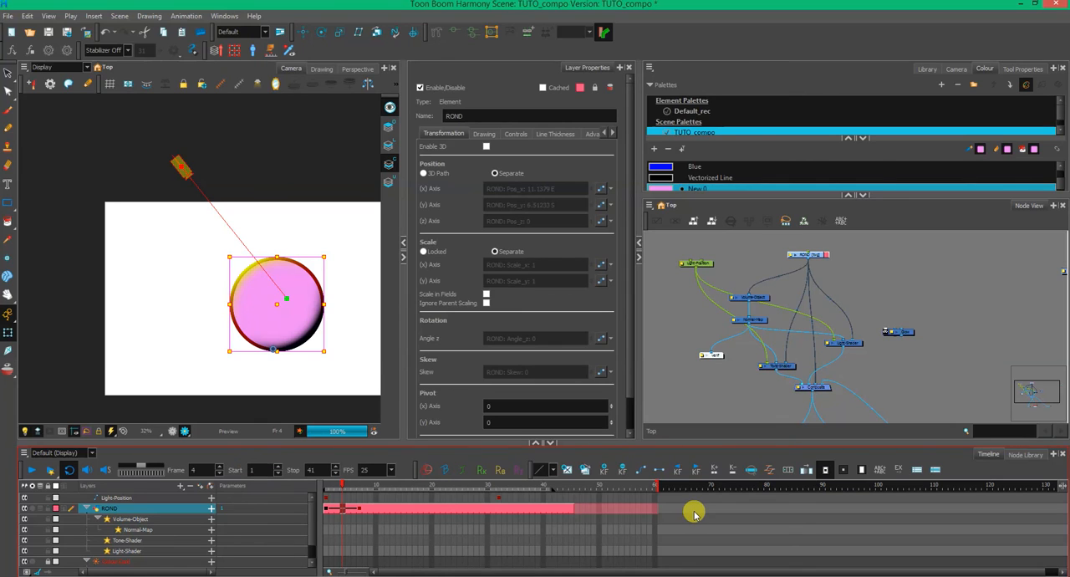
# - Browse the Node Library's plugins, Shading, Particle, Output, Move, Misc, Group and Generator categories to examine the available nodes
pyautogui.click(1025, 454)
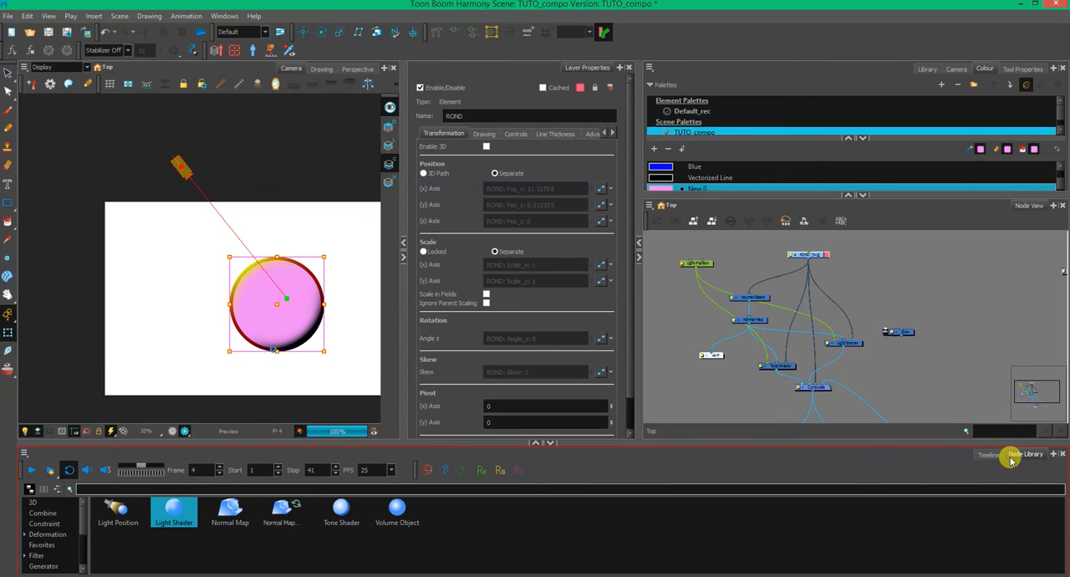
pyautogui.moveTo(671, 437); pyautogui.dragTo(674, 385)
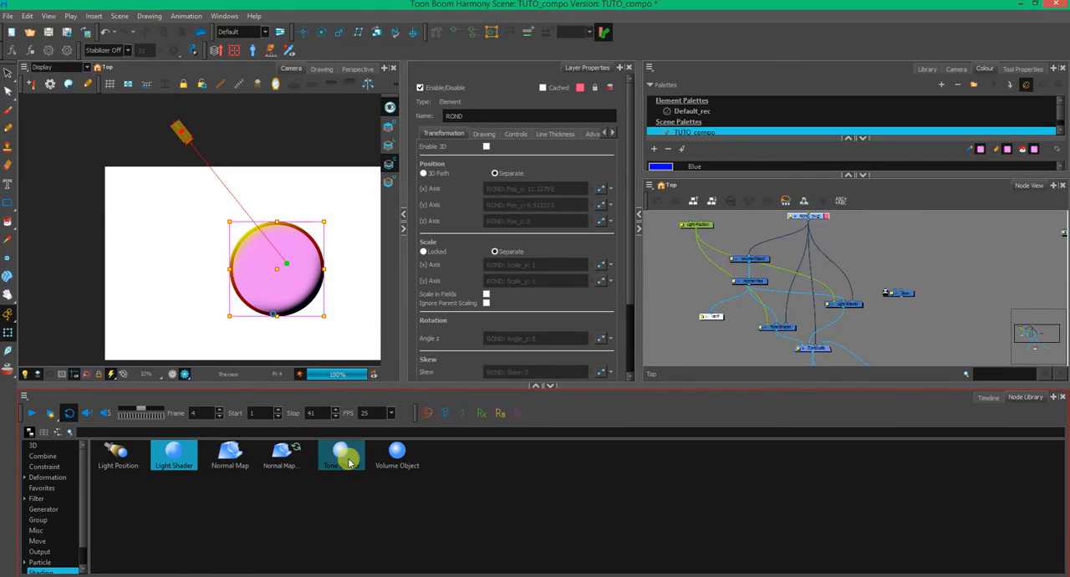
pyautogui.scroll(-1, 80, 544)
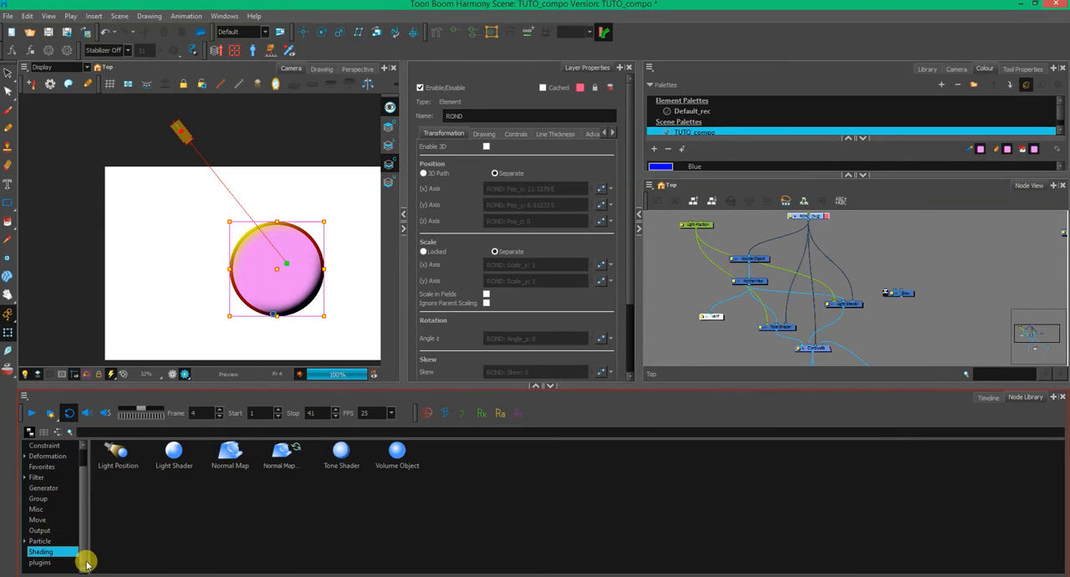
pyautogui.click(52, 564)
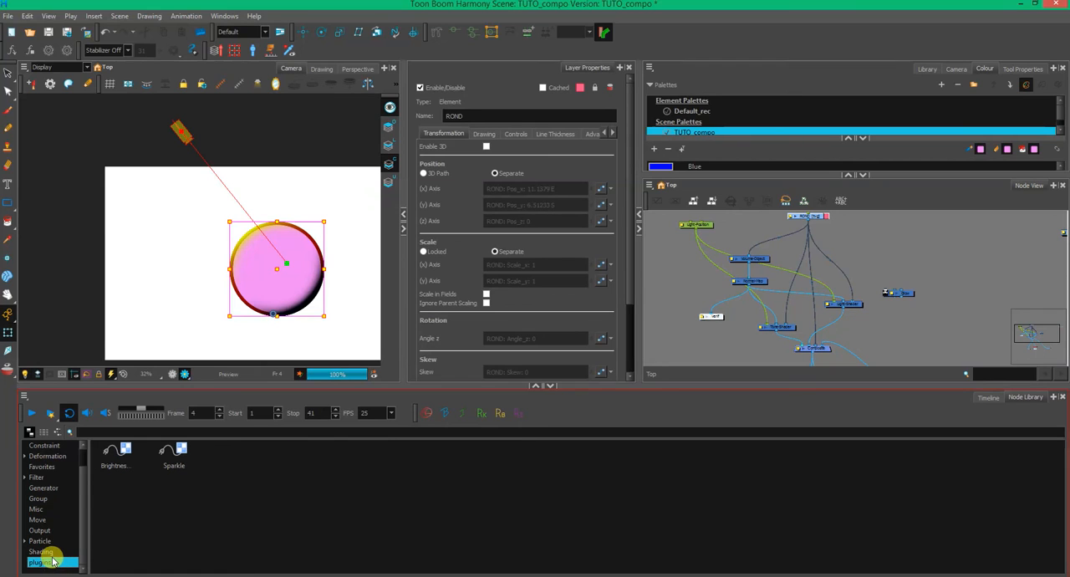
pyautogui.click(44, 552)
pyautogui.click(50, 541)
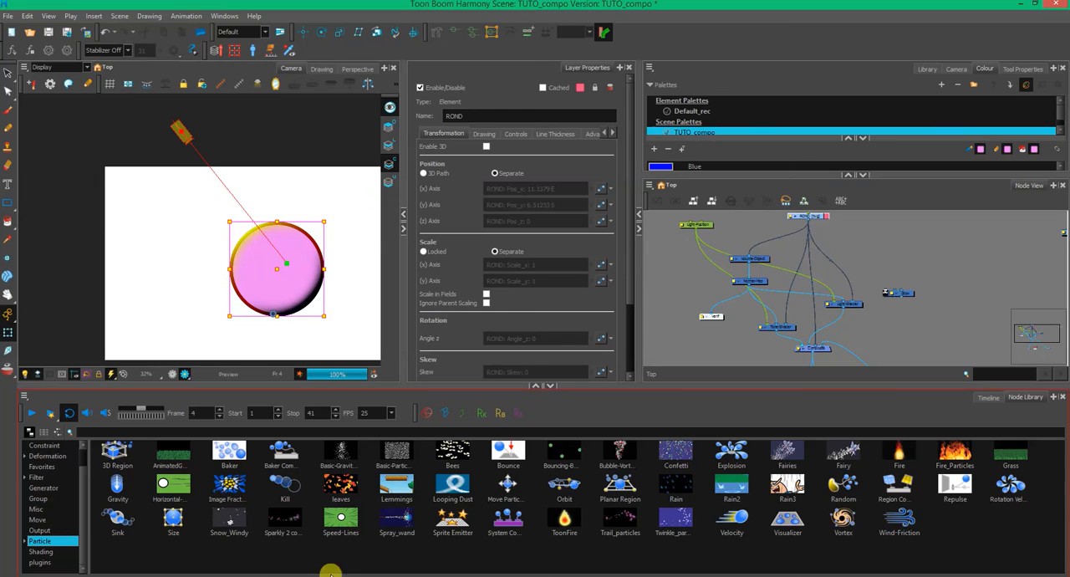
pyautogui.click(42, 530)
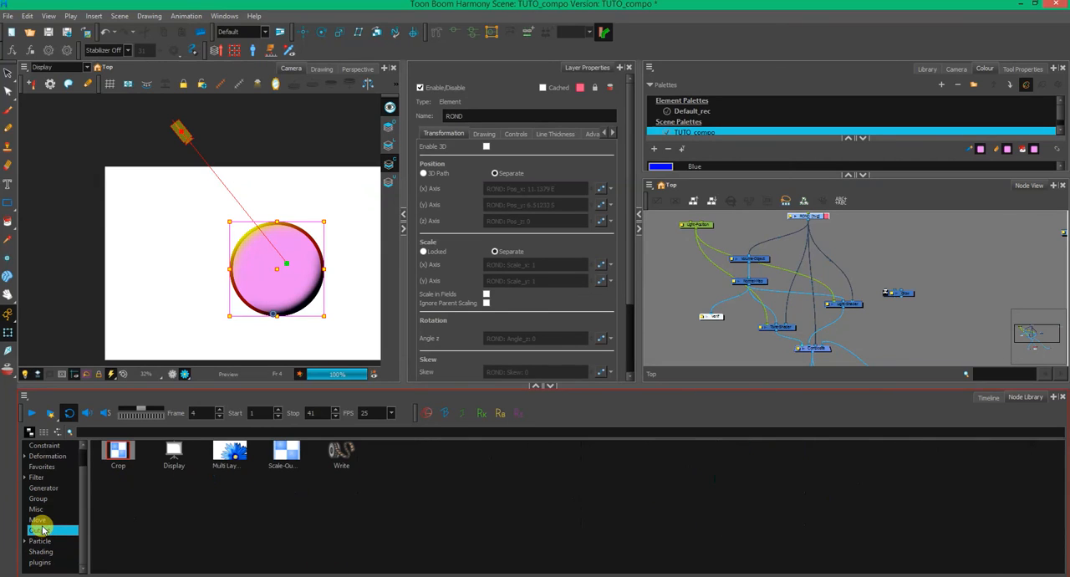
pyautogui.click(42, 521)
pyautogui.click(41, 531)
pyautogui.click(46, 521)
pyautogui.click(42, 509)
pyautogui.click(40, 498)
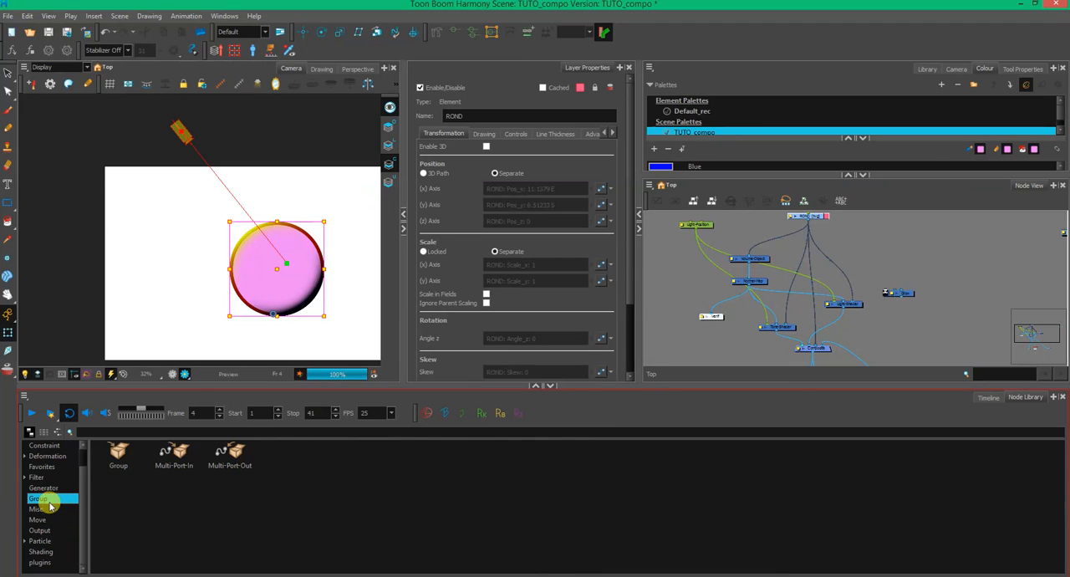
pyautogui.click(43, 488)
pyautogui.click(41, 508)
pyautogui.click(44, 528)
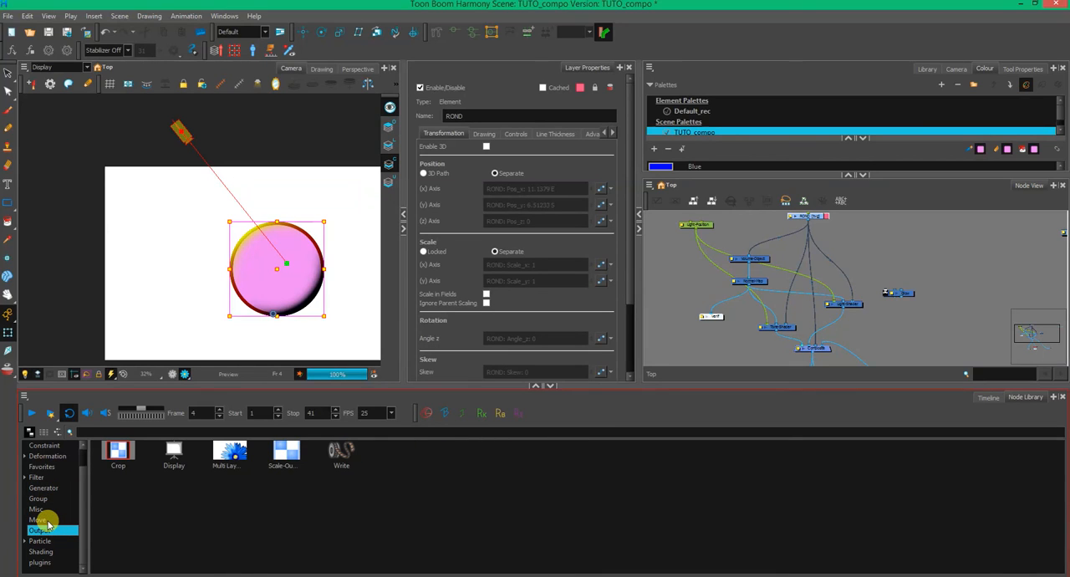
pyautogui.moveTo(680, 386); pyautogui.dragTo(676, 452)
# - Examine the import options for bringing images, 3D models, movies and sounds into the scene
pyautogui.click(391, 383)
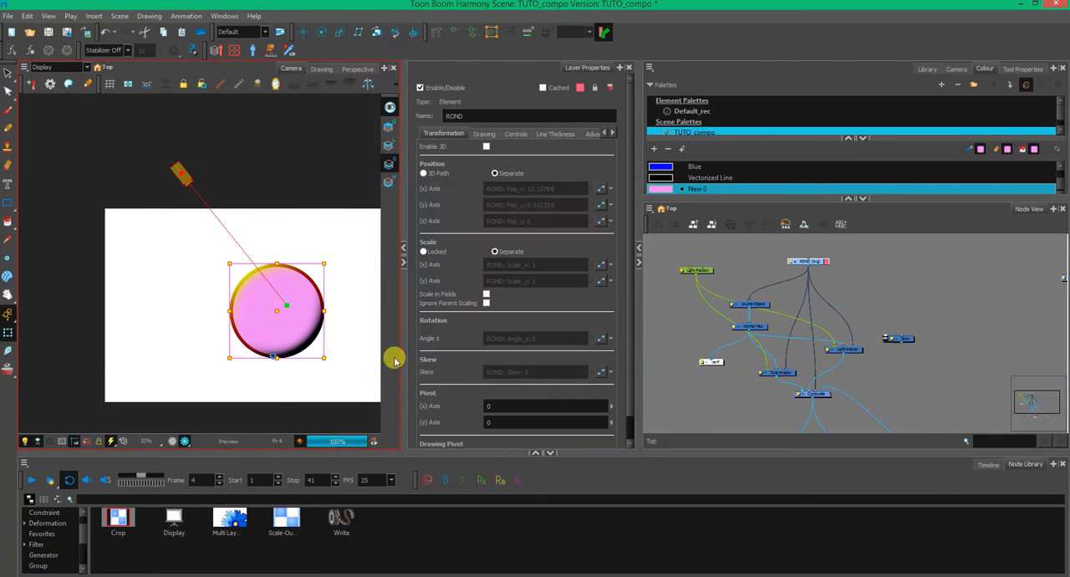
pyautogui.click(7, 16)
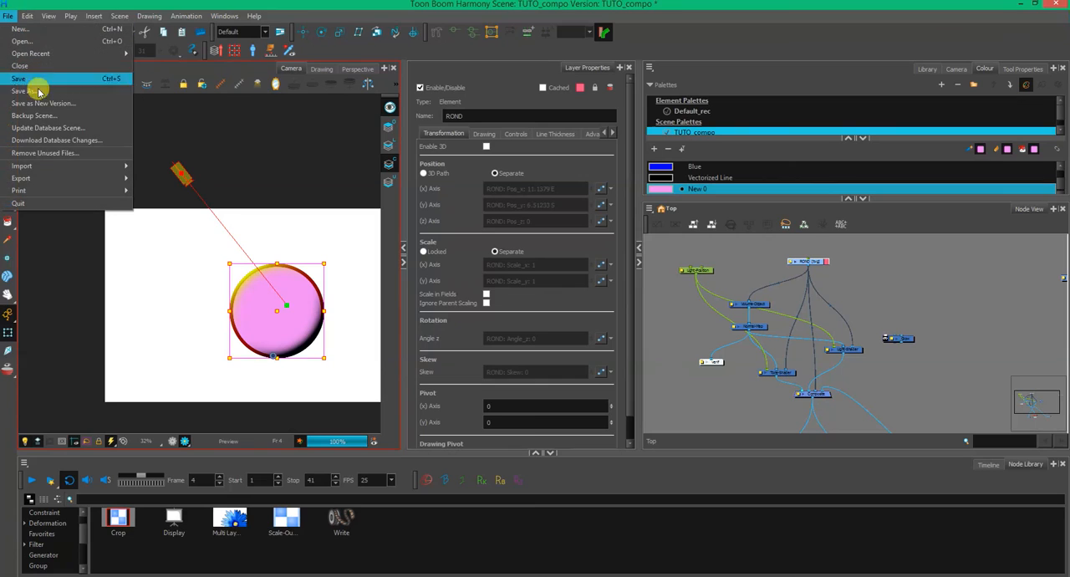
pyautogui.moveTo(66, 166)
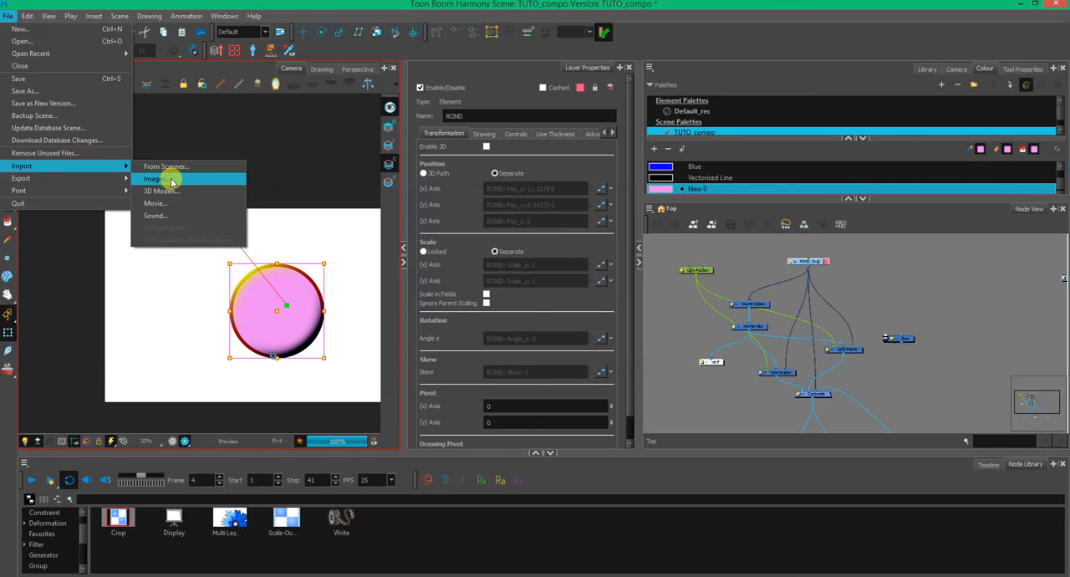
pyautogui.click(712, 575)
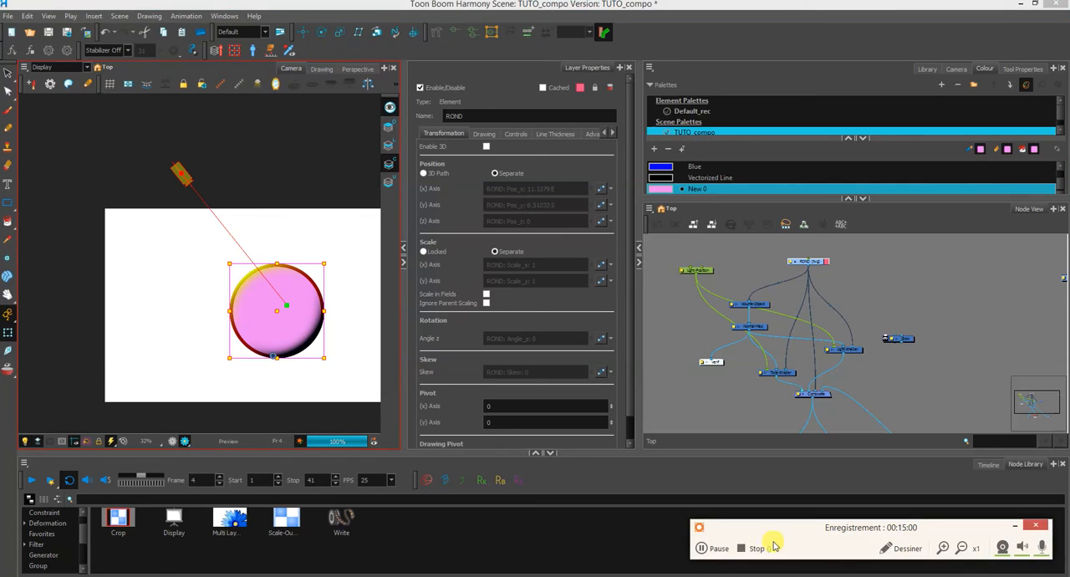